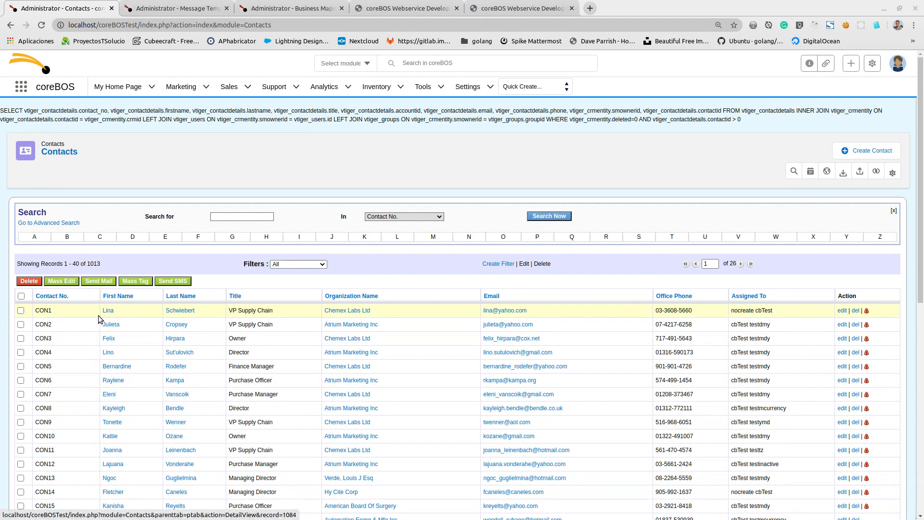
- Select the first contact in the list and start creating a new message template
click(20, 310)
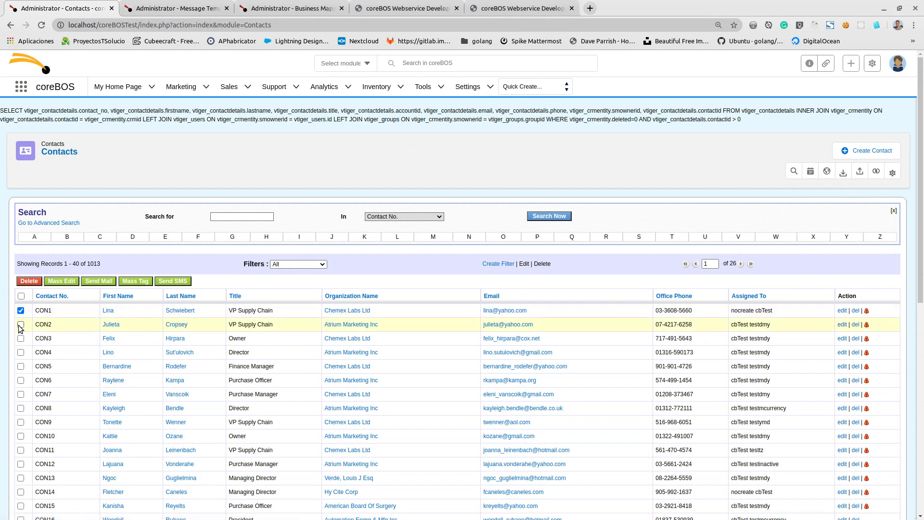
click(186, 6)
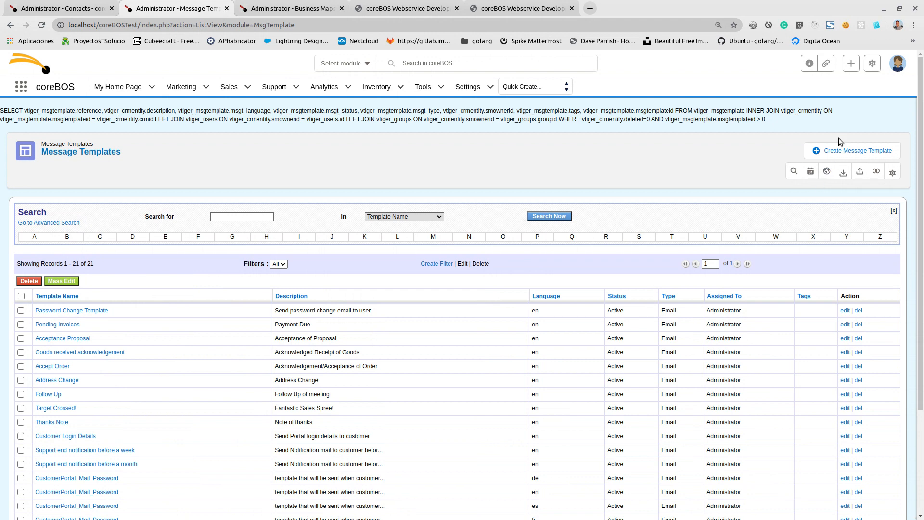
click(836, 155)
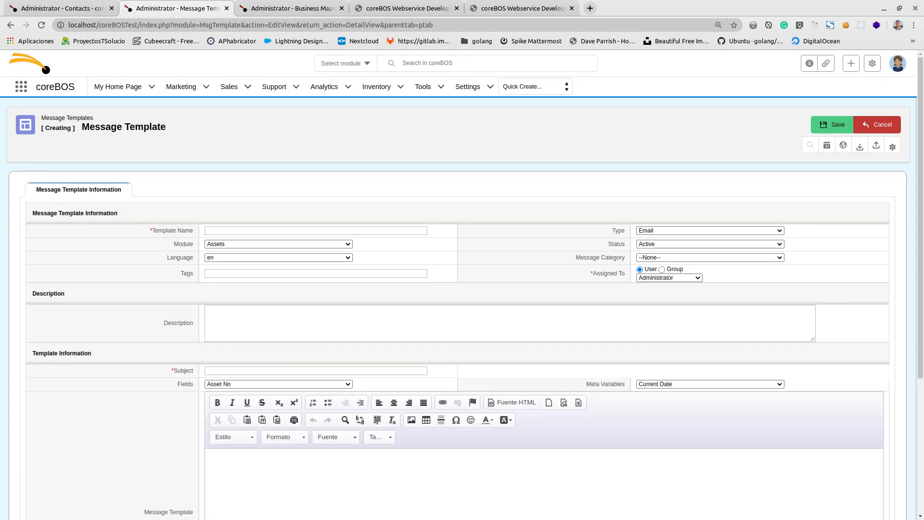
- Copy the letter text from "Dear $contacts-firstname$" through "$companyname" out of the unsaved text editor document
key(alt+Tab)
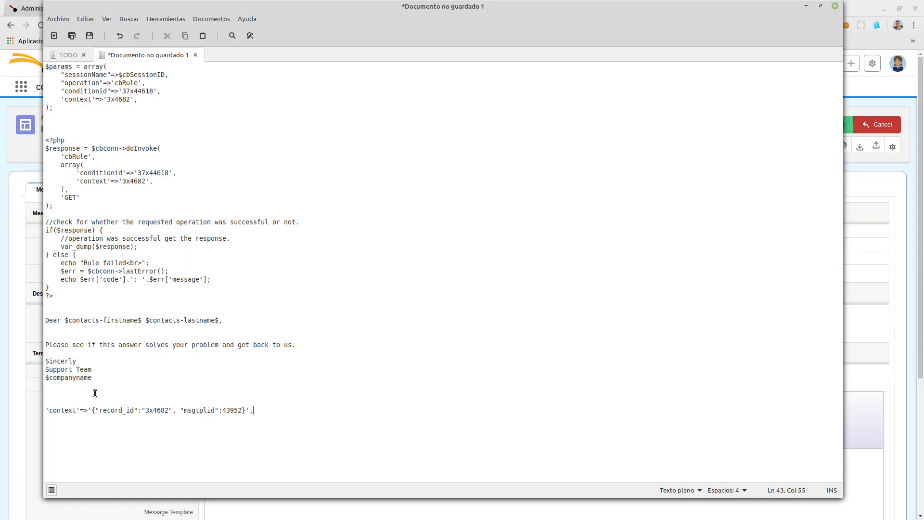
drag(95, 388, 33, 319)
key(ctrl+c)
key(alt+Tab)
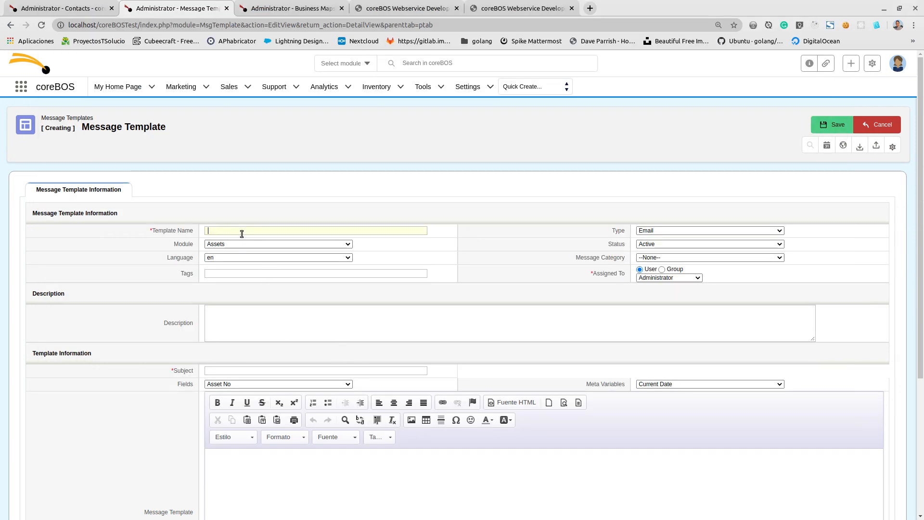
- Name the new message template WSTempleate and set its module to Contacts
text(WSTempleate)
scroll(504, 191, down, 1)
scroll(505, 192, down, 2)
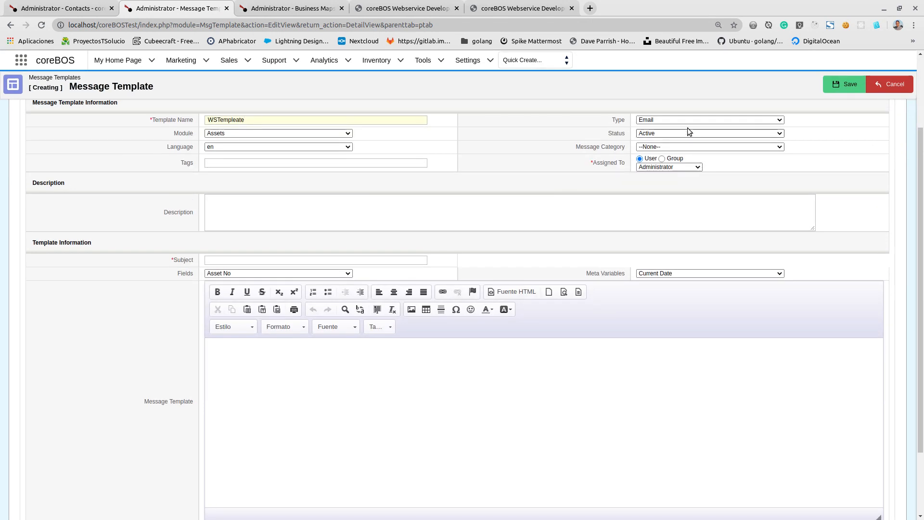
click(244, 134)
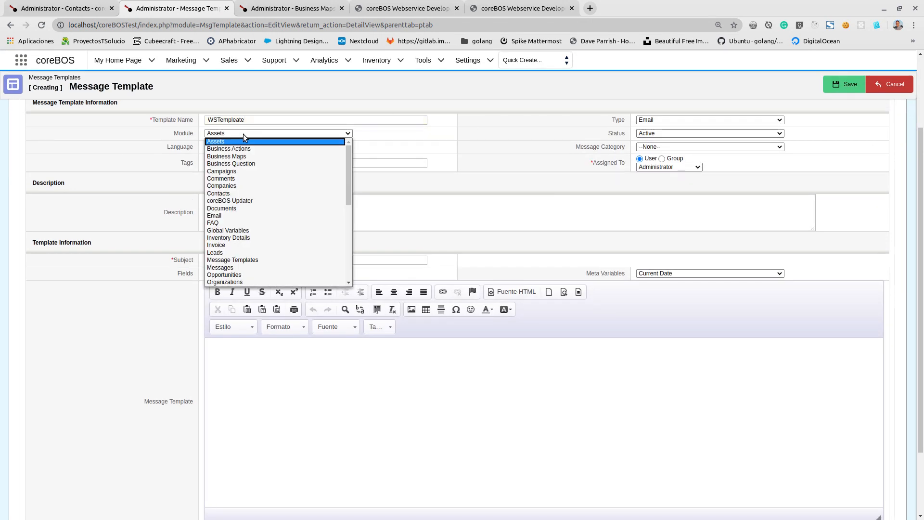
click(238, 193)
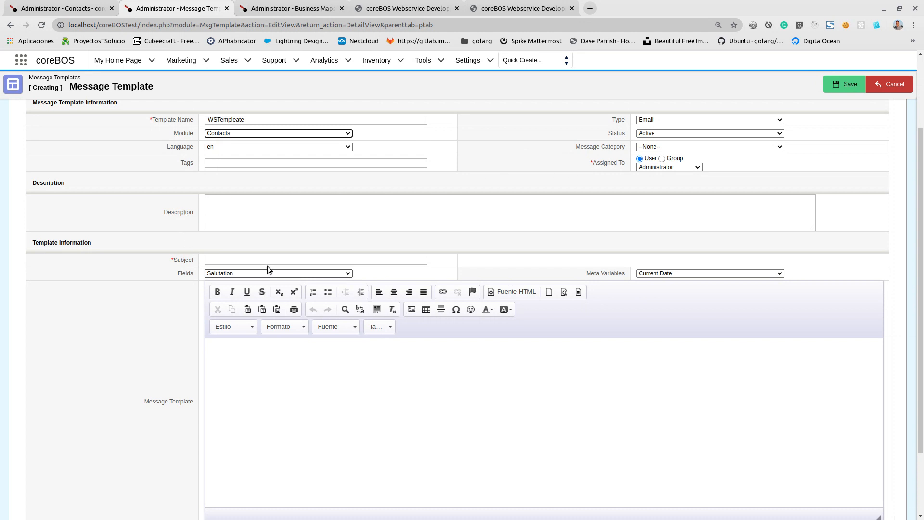
- Paste the copied letter into the message body and enter "Webservice template" as the subject
click(241, 383)
key(ctrl+v)
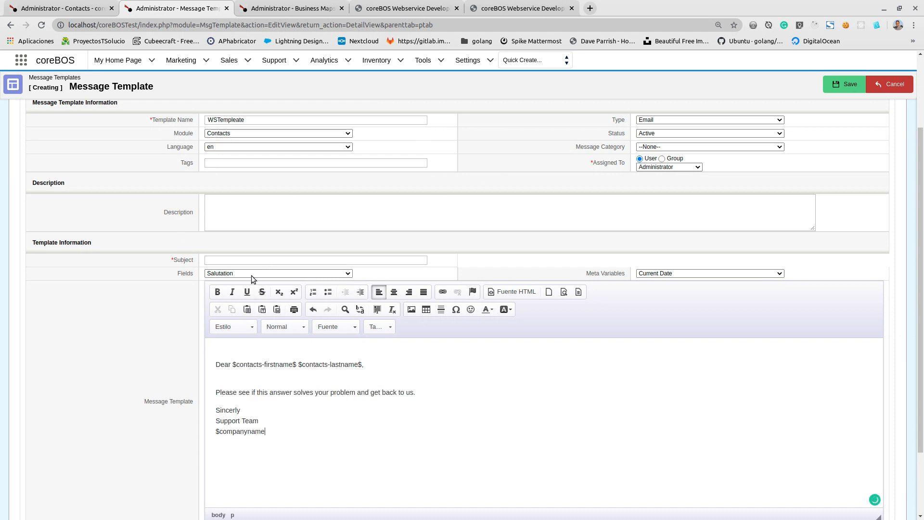
click(256, 260)
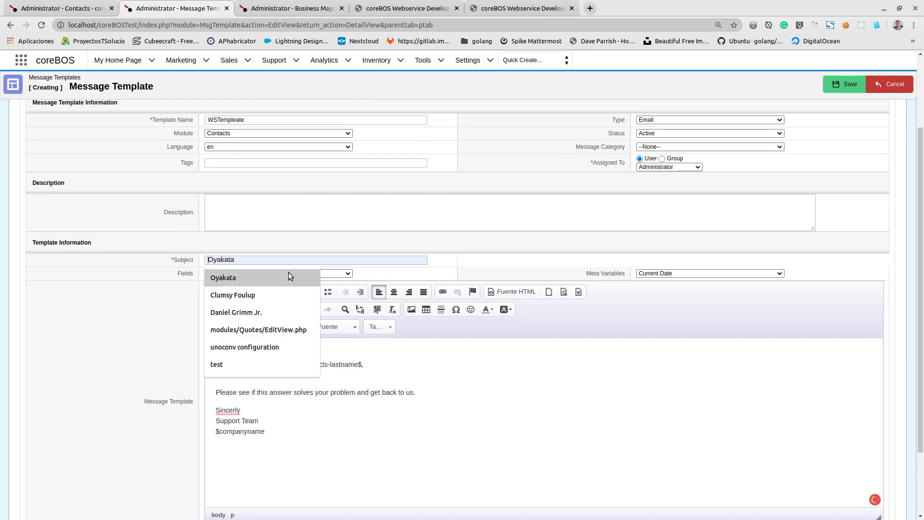
text(Webserci)
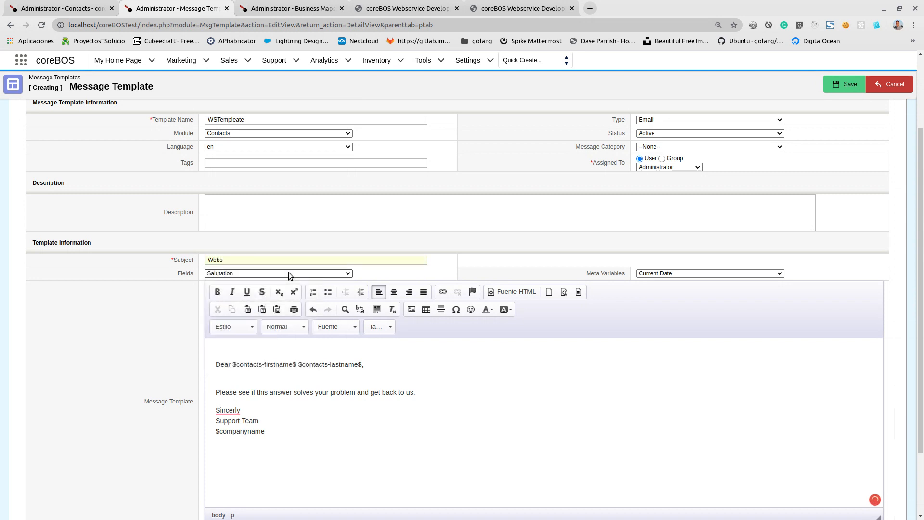
key(BackSpace)
key(BackSpace)
text(vice template)
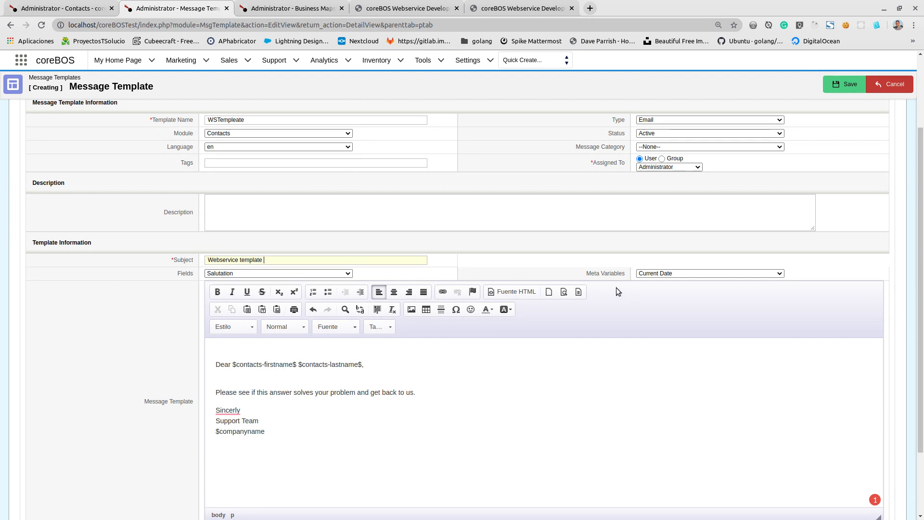
- Append the greeting's $contacts-firstname$ variable to the subject and delete the blank line above the greeting
click(234, 364)
drag(234, 364, 297, 365)
key(ctrl+c)
click(278, 263)
key(ctrl+v)
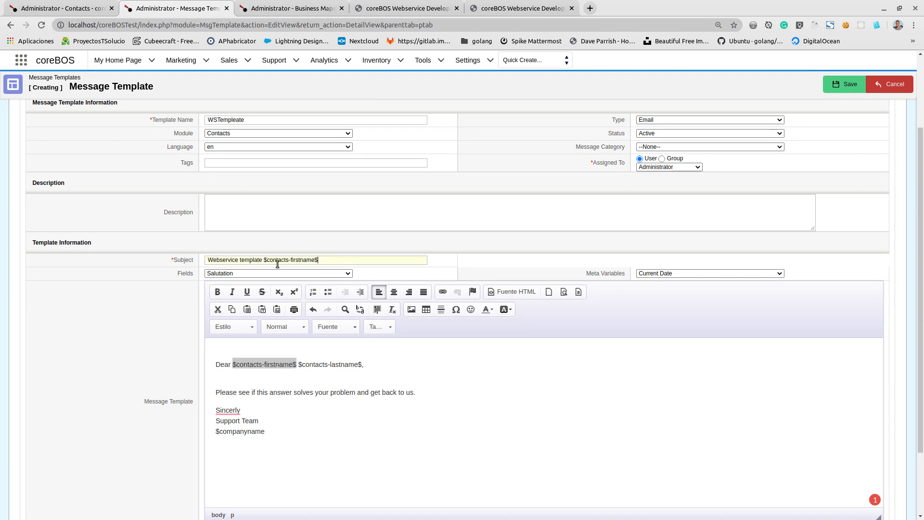
click(234, 354)
key(Delete)
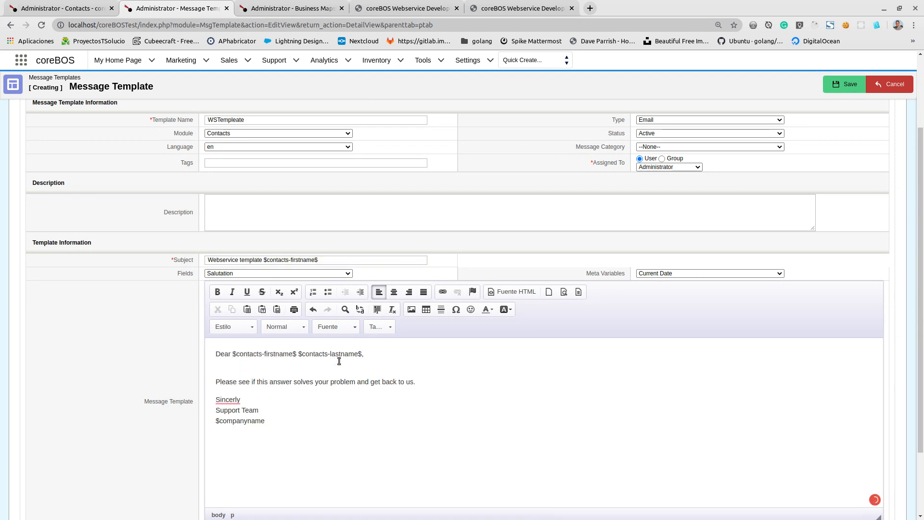
- Insert the Department field on the empty line below the greeting in the message body
scroll(316, 340, down, 1)
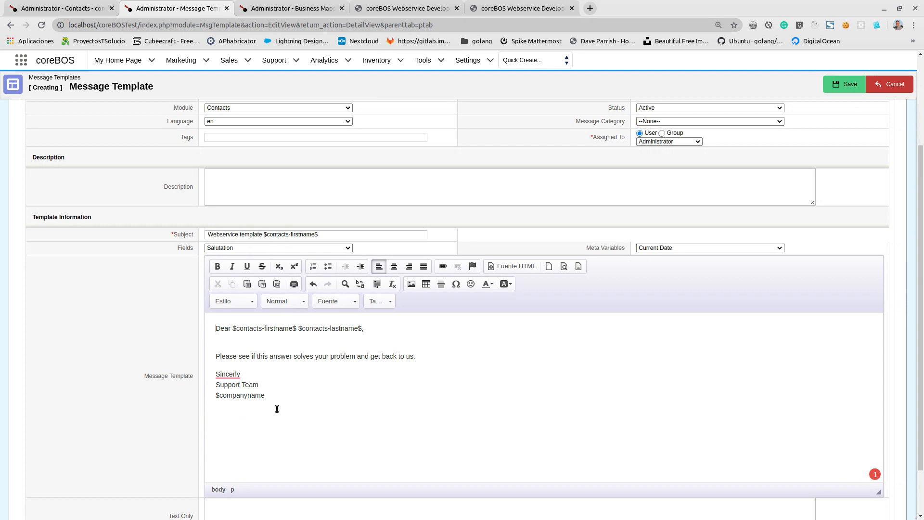
click(228, 346)
click(310, 248)
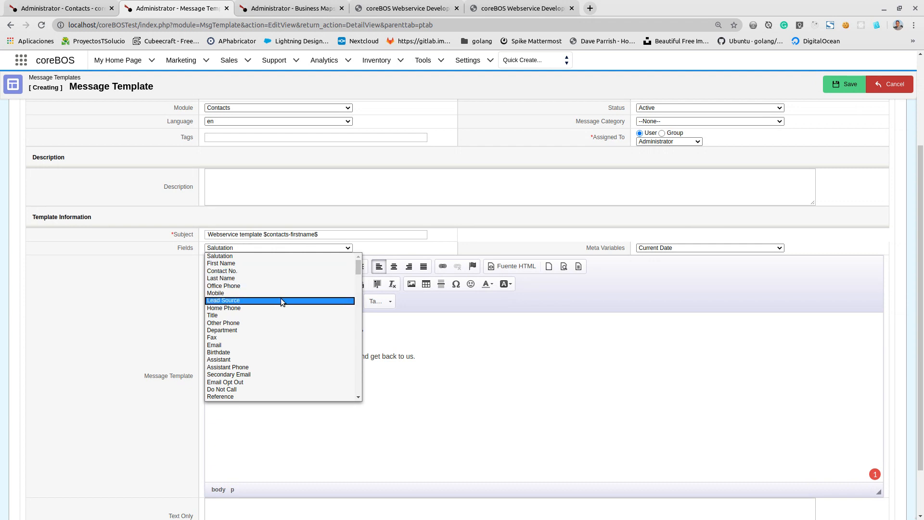
click(275, 330)
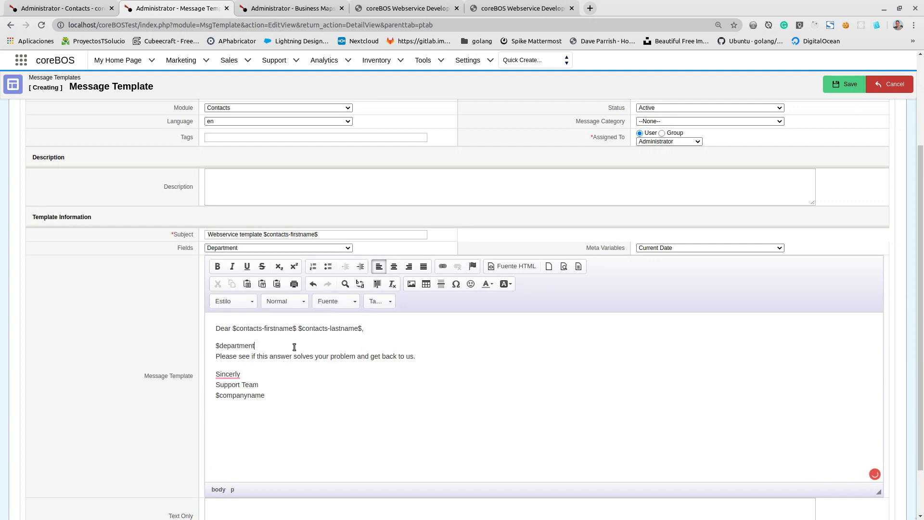
- Add the CRM Detail View URL meta variable on a new line under $department and save the template
key(Return)
key(Return)
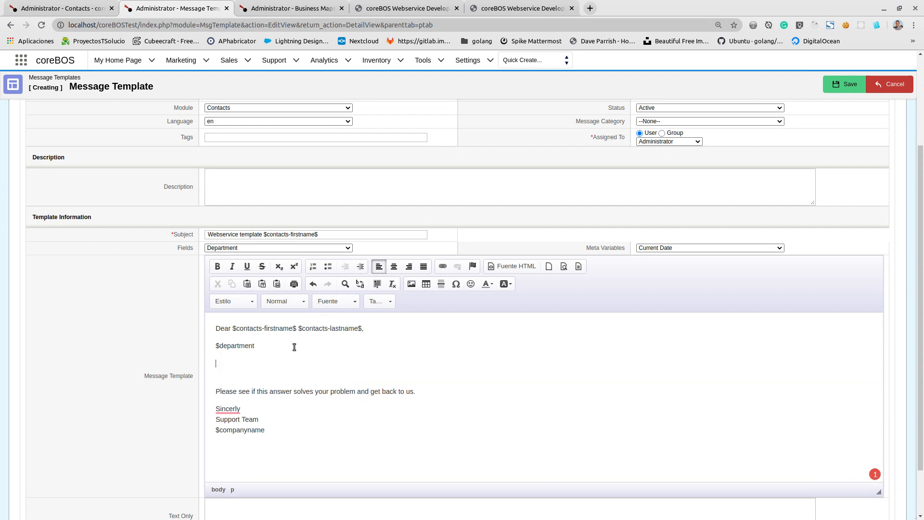
click(701, 250)
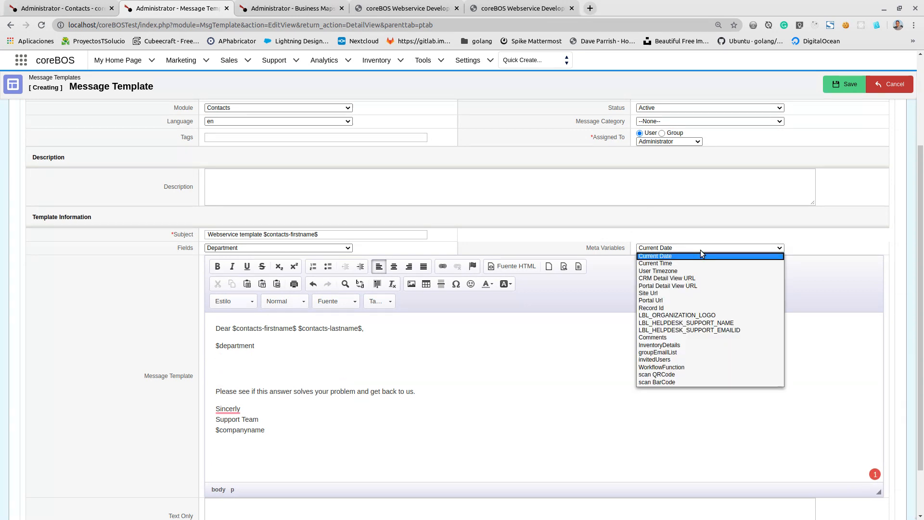
click(695, 278)
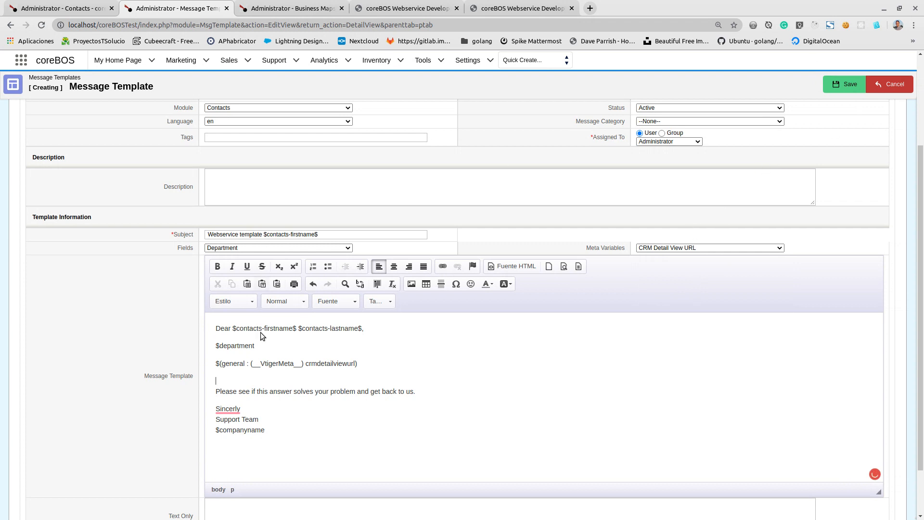
click(845, 84)
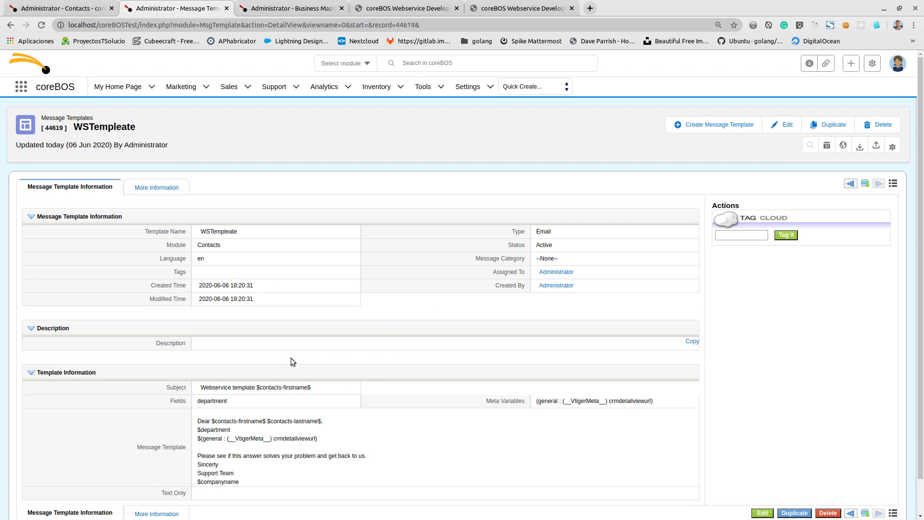
- Return to the contacts list and start an email to the first contact using its primary Email address
mouse_move(145, 196)
click(54, 9)
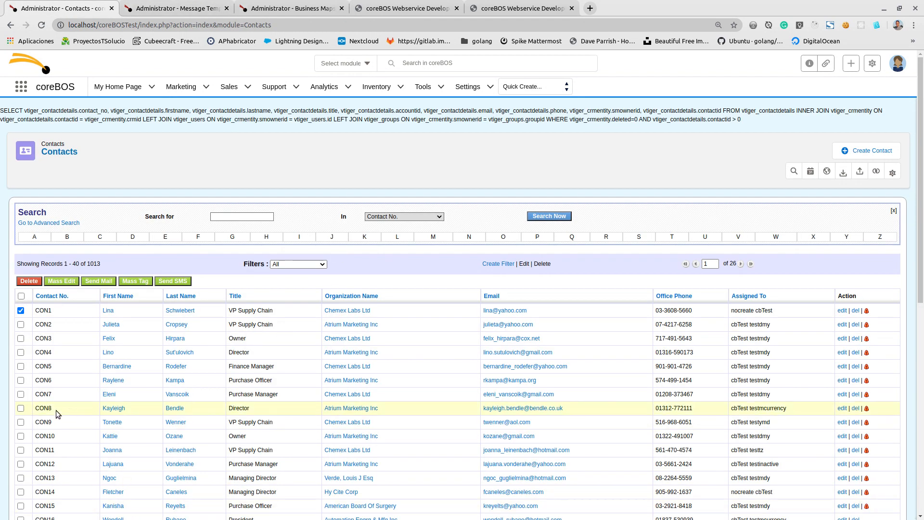
click(19, 311)
click(20, 312)
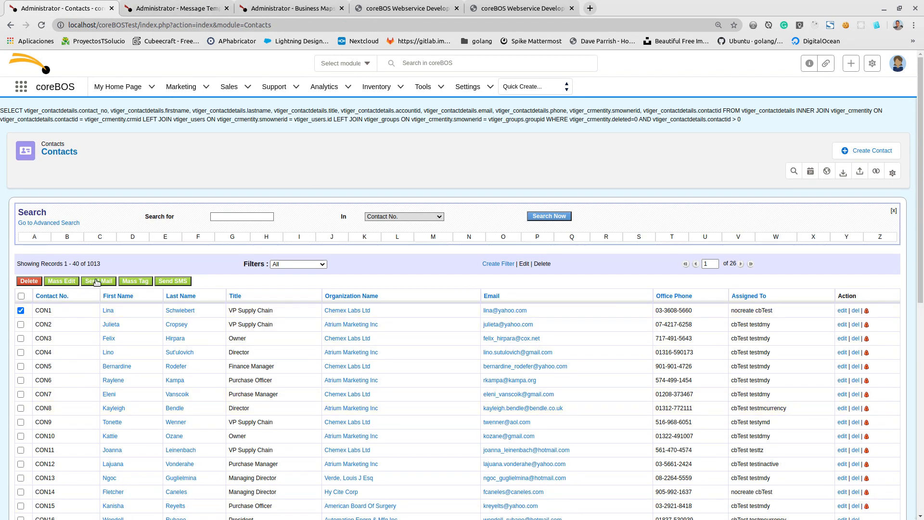
click(96, 282)
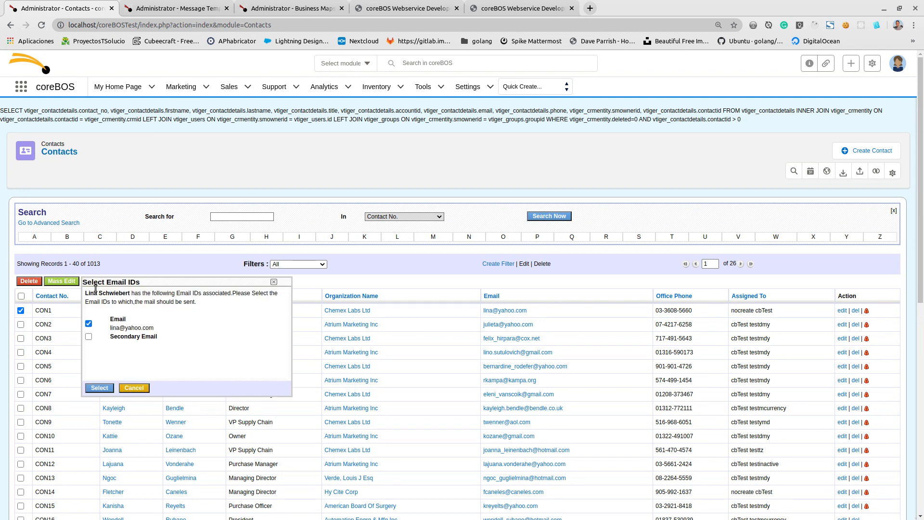
click(99, 386)
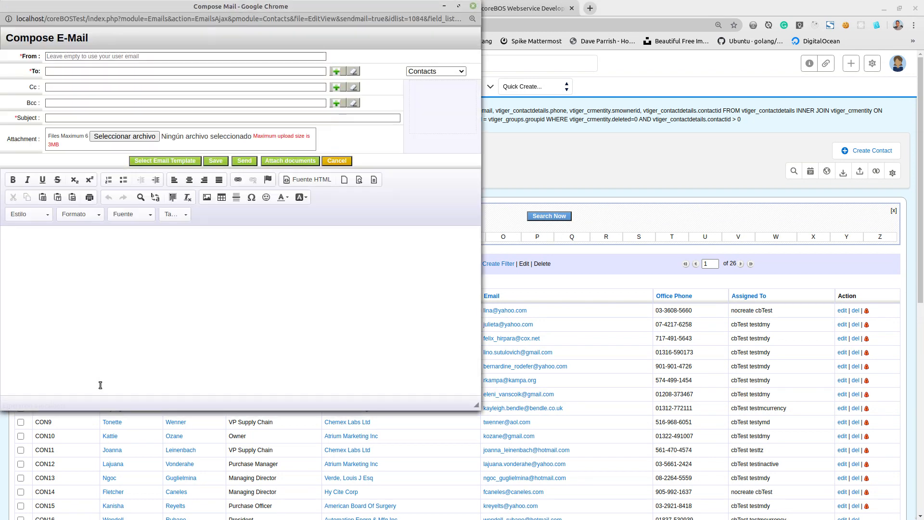
- Apply the WSTempleate message template to the email for the first contact
click(184, 158)
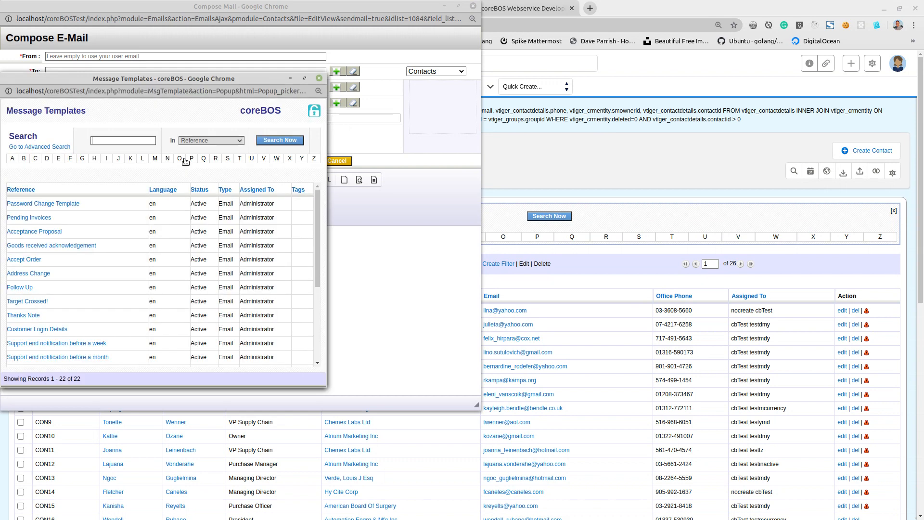
scroll(70, 243, down, 3)
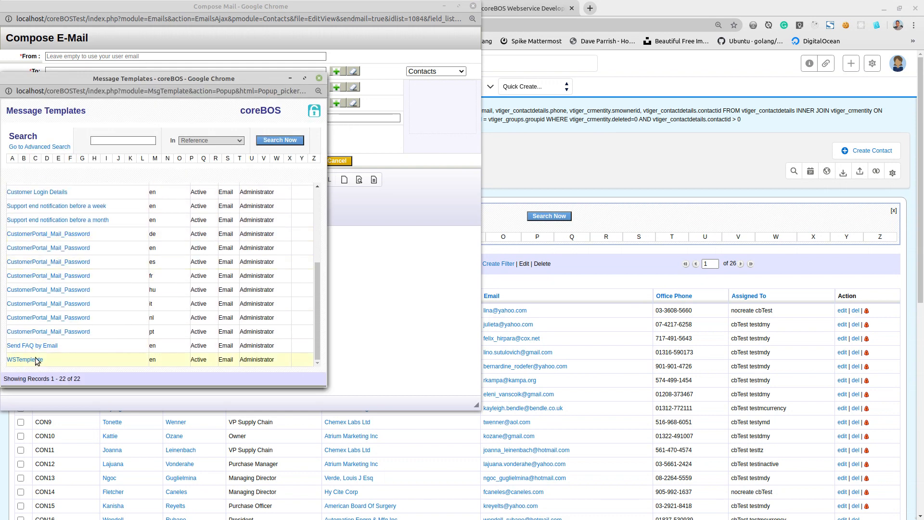
click(27, 364)
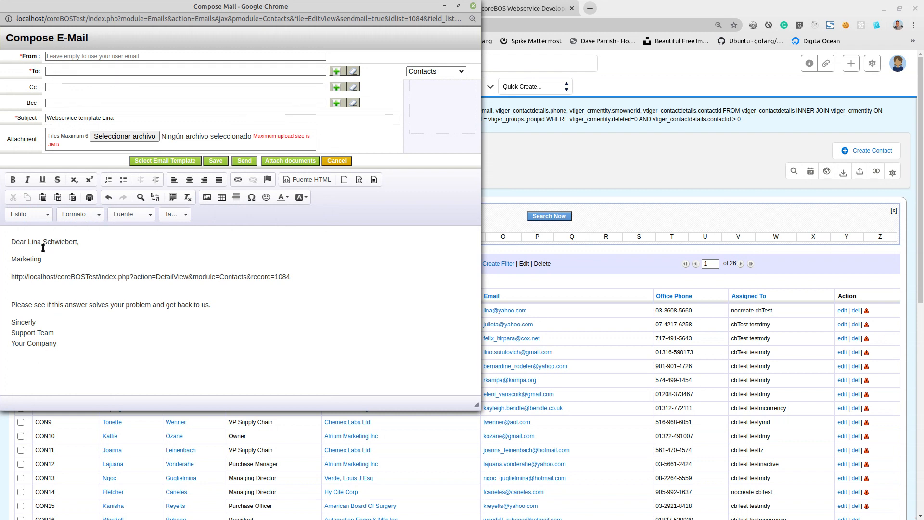
- Examine the merged name, department, record URL and company name in the email, and close it without sending
drag(183, 7, 300, 28)
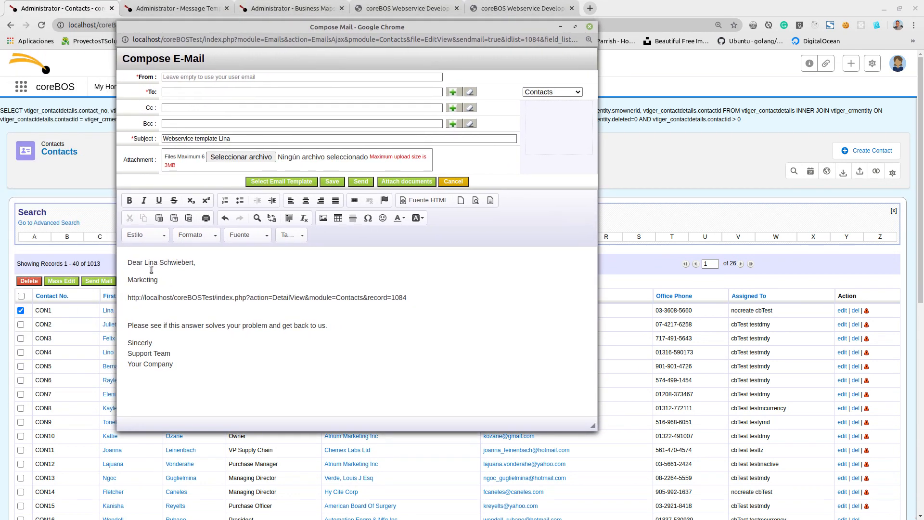
click(150, 264)
click(143, 282)
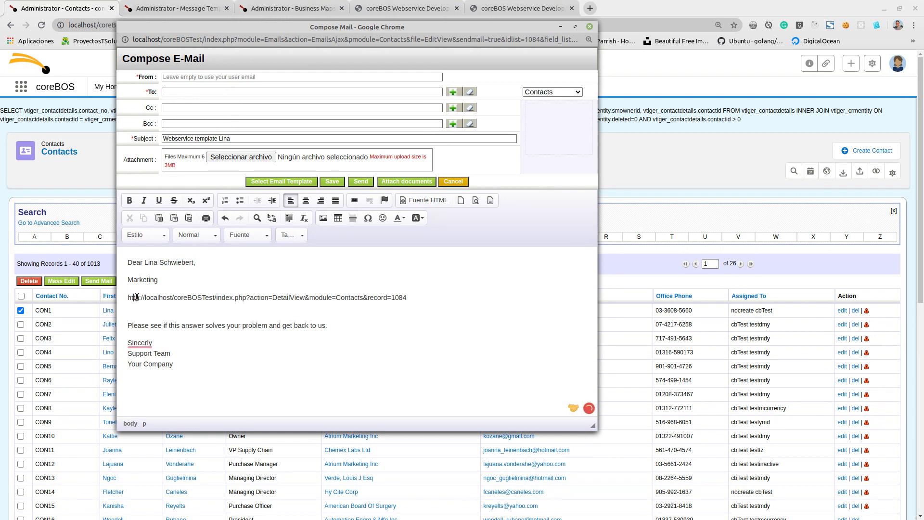
drag(134, 297, 445, 314)
click(143, 321)
drag(127, 364, 194, 364)
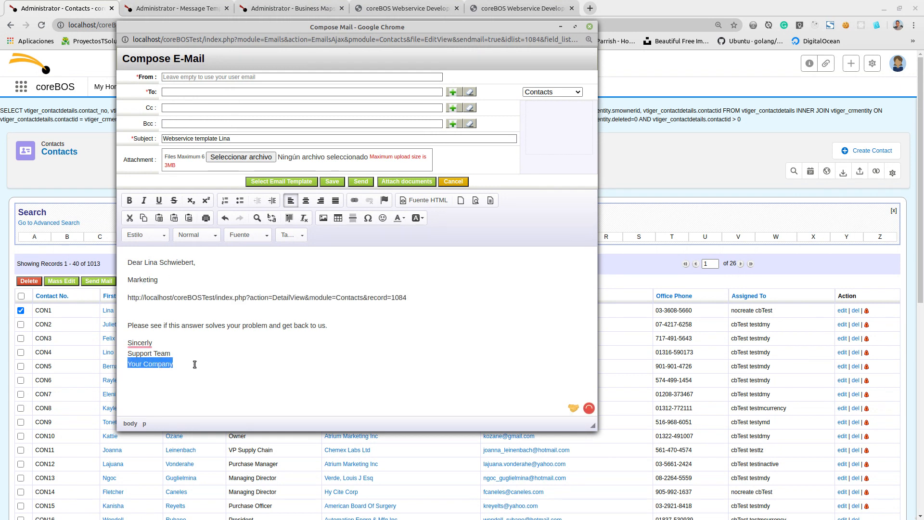
click(590, 27)
- Add the second contact to the selection and start an email to both contacts using the Email address type
click(21, 325)
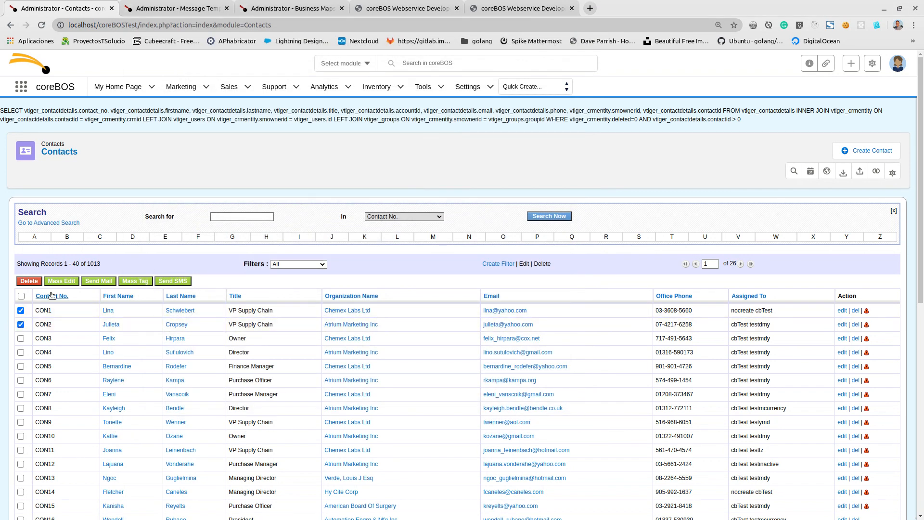
click(96, 283)
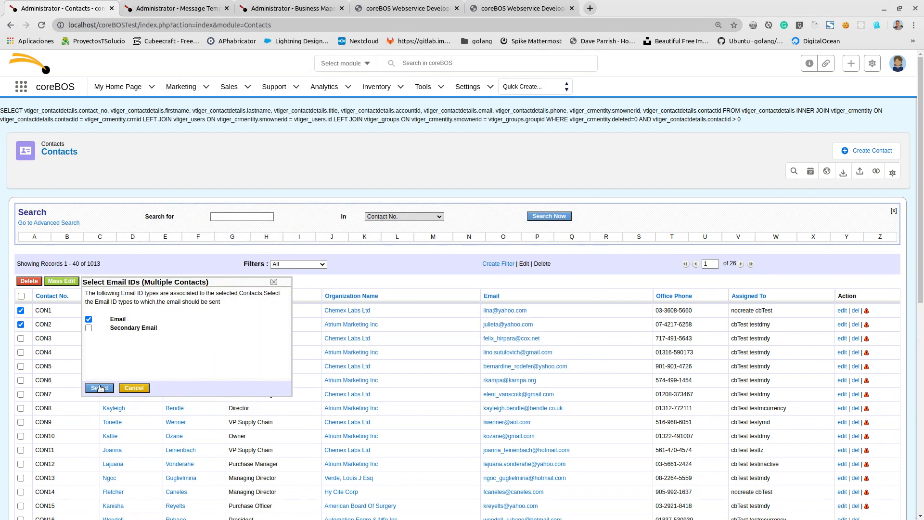
click(100, 388)
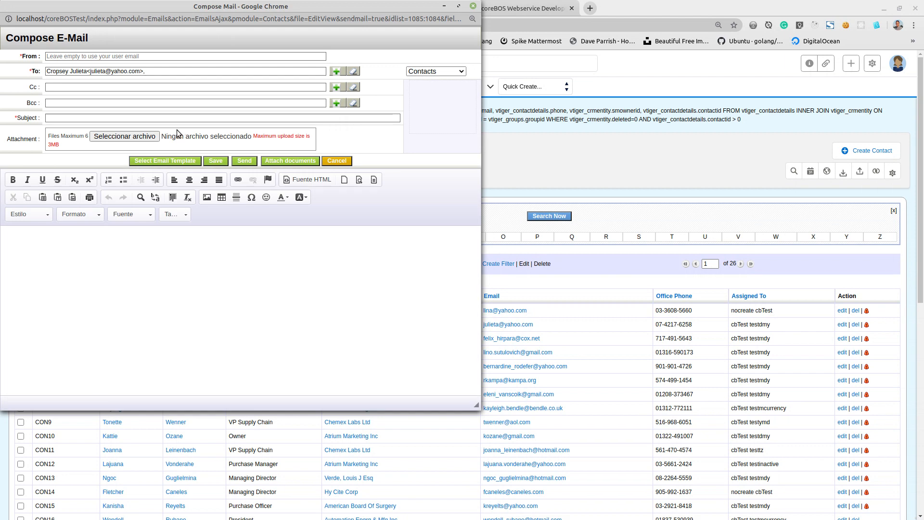
- Apply the WSTempleate message template to the email addressed to multiple contacts
click(165, 161)
scroll(35, 353, down, 3)
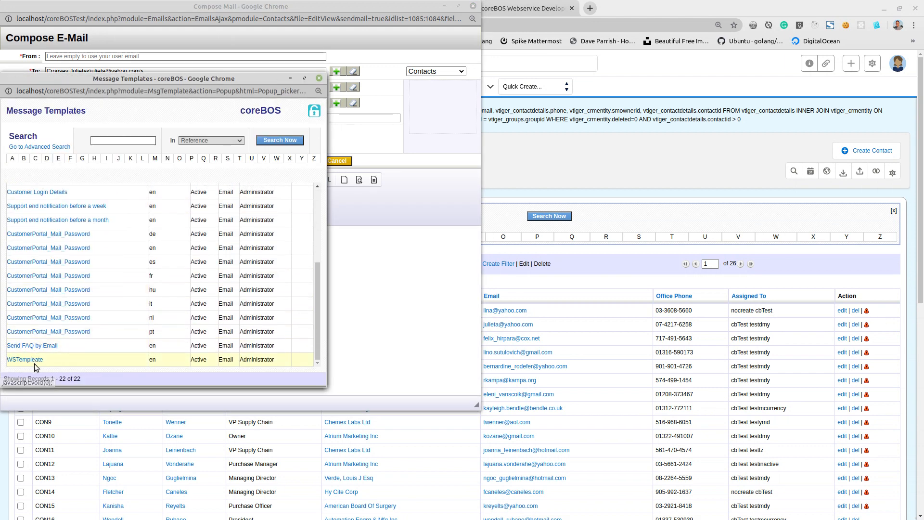
click(34, 360)
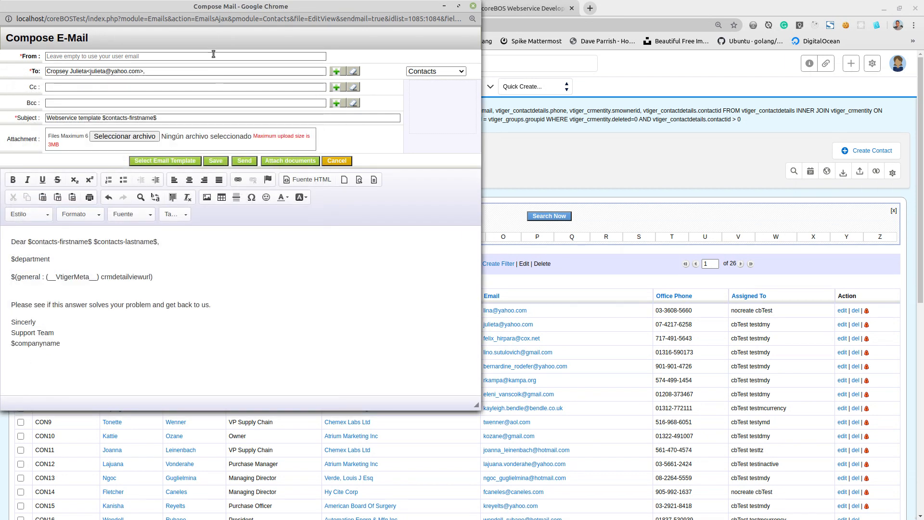
- Examine the merge variables in the email addressed to multiple contacts, and close it without sending
drag(227, 9, 382, 58)
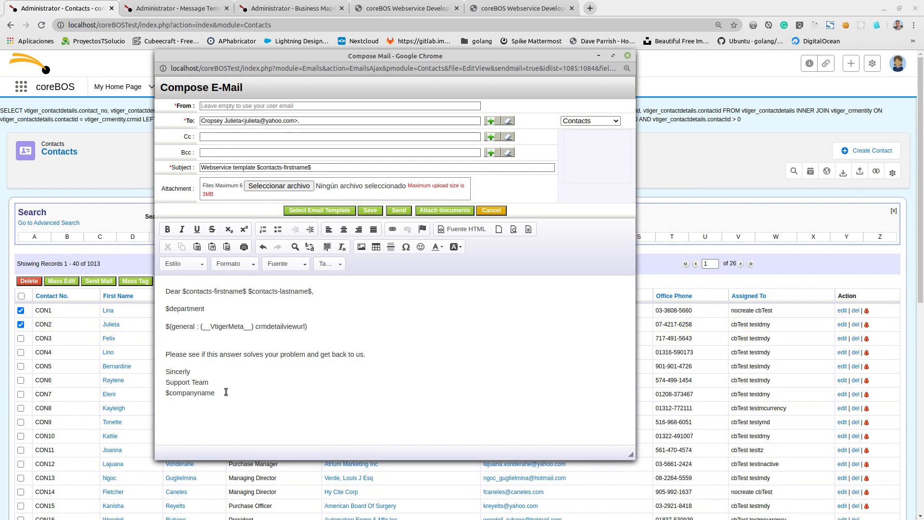
click(626, 56)
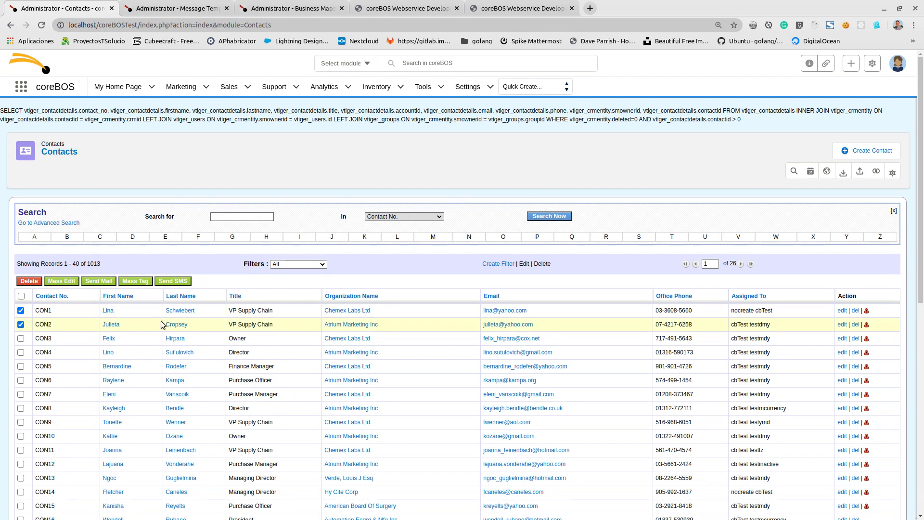
- Switch to the Business Maps list and start creating a new business map
mouse_move(224, 86)
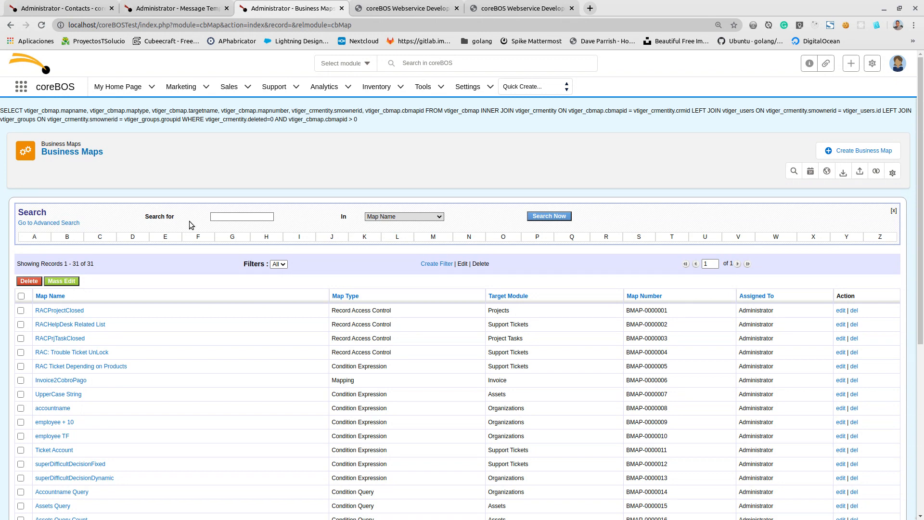
scroll(450, 202, down, 6)
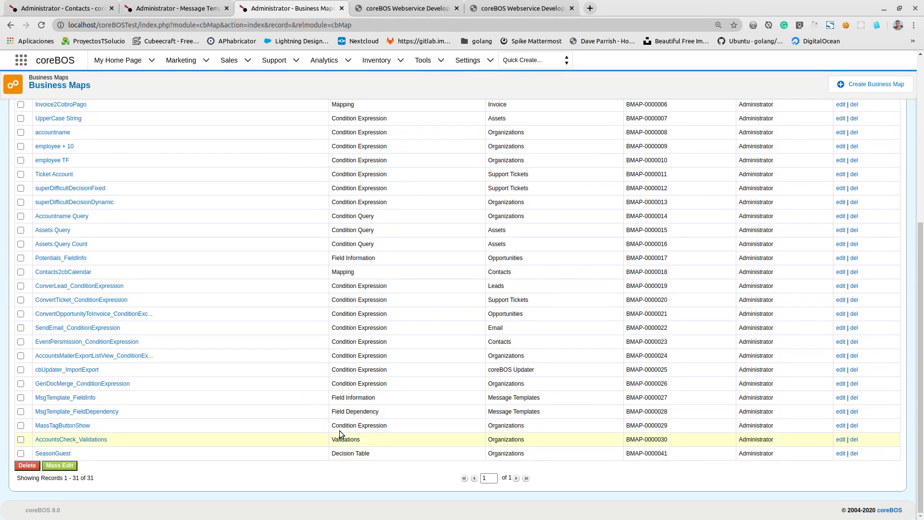
scroll(401, 241, up, 6)
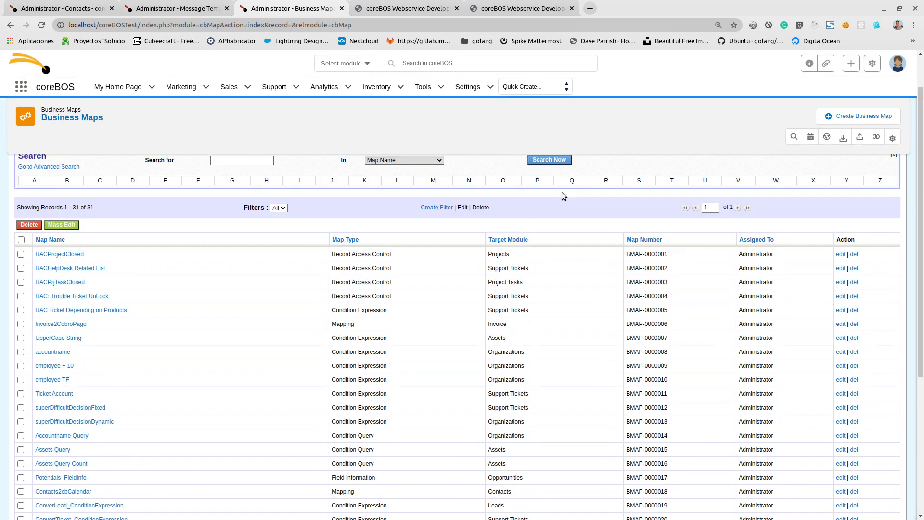
click(838, 153)
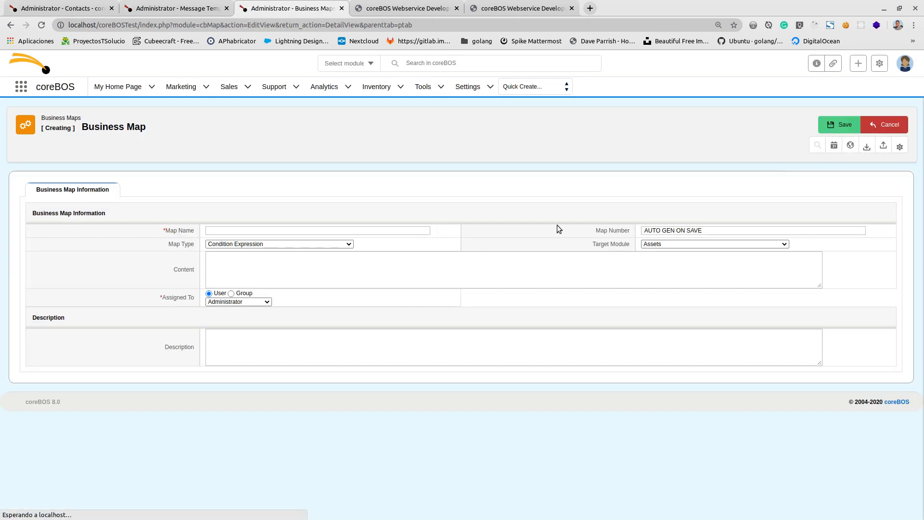
click(275, 230)
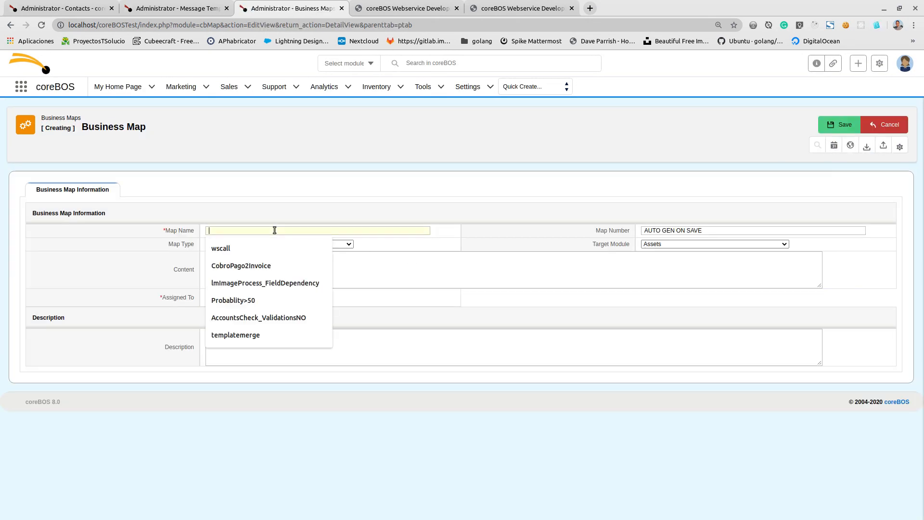
text(Templ)
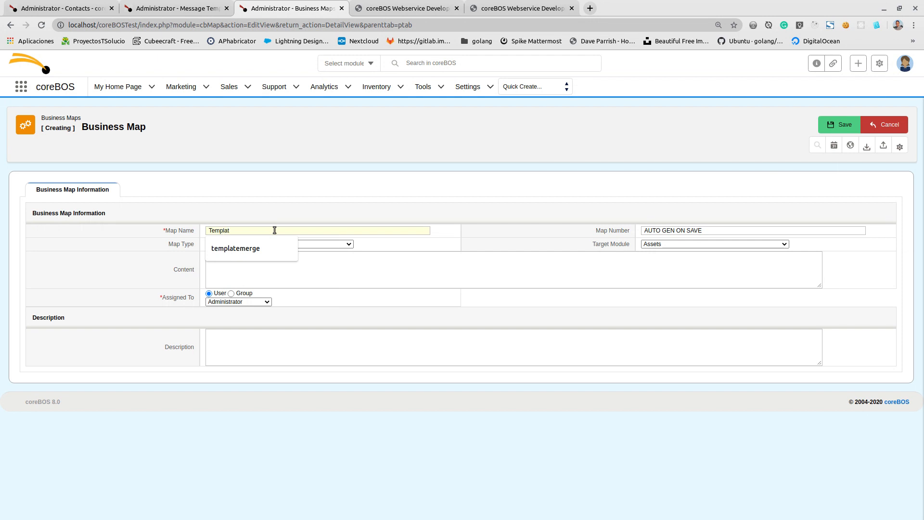
text(at)
text('context'=>'{"record_id":"3x4682", "msgtplid":43952}',)
text(WSTemplat)
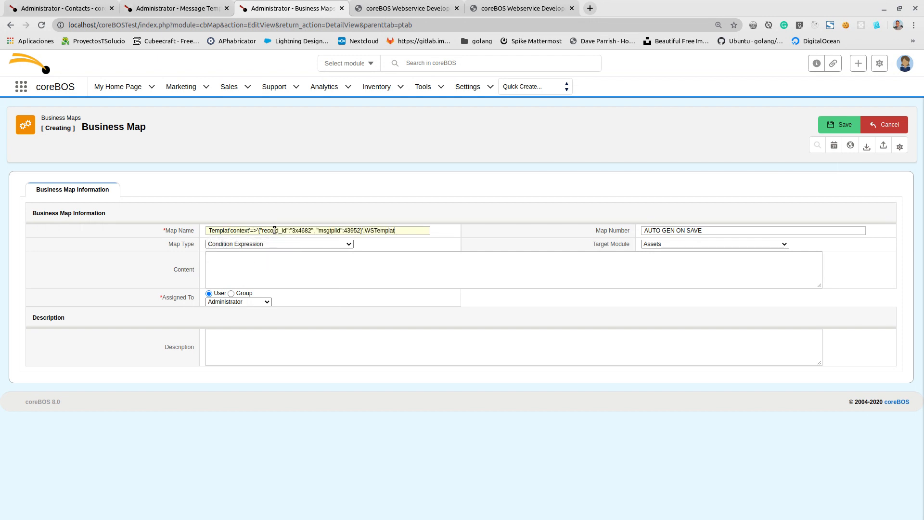
- Name the business map WSTemplate, set its target module to Contacts, and save it
key(ctrl+a)
text(WSTe)
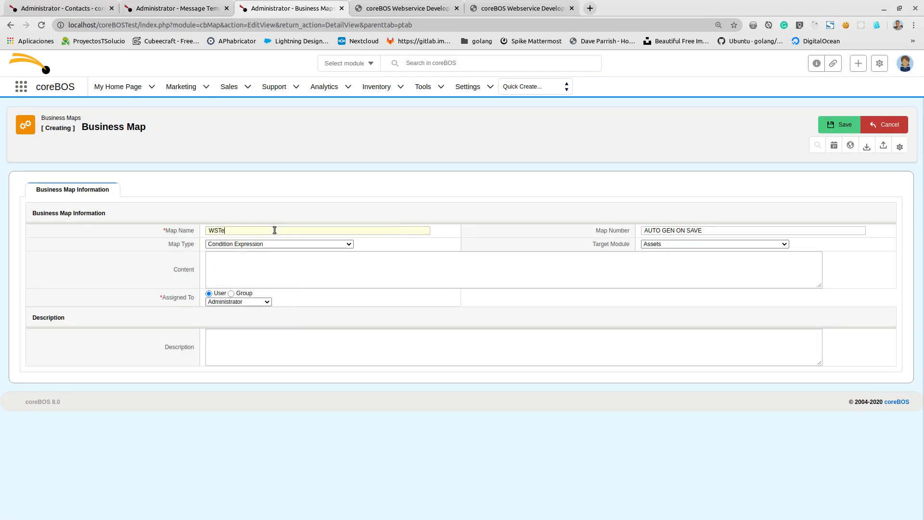
text(mplate)
click(662, 245)
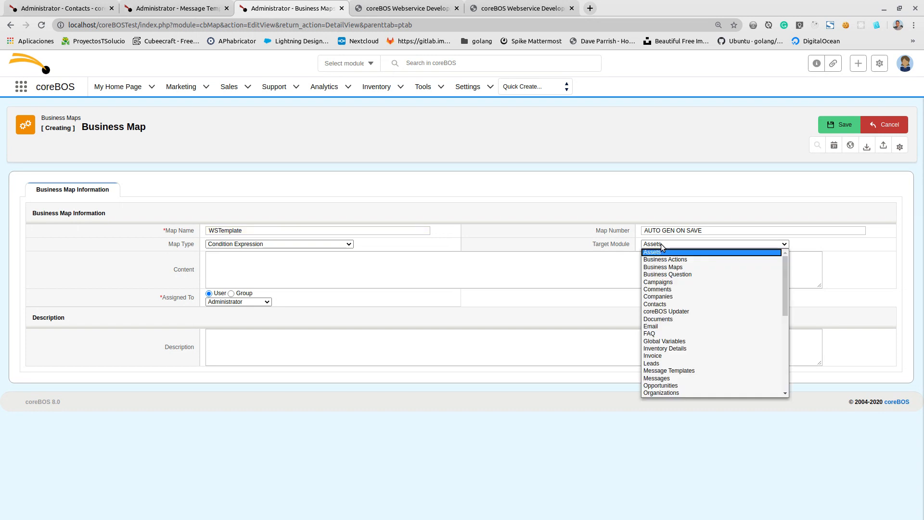
click(676, 304)
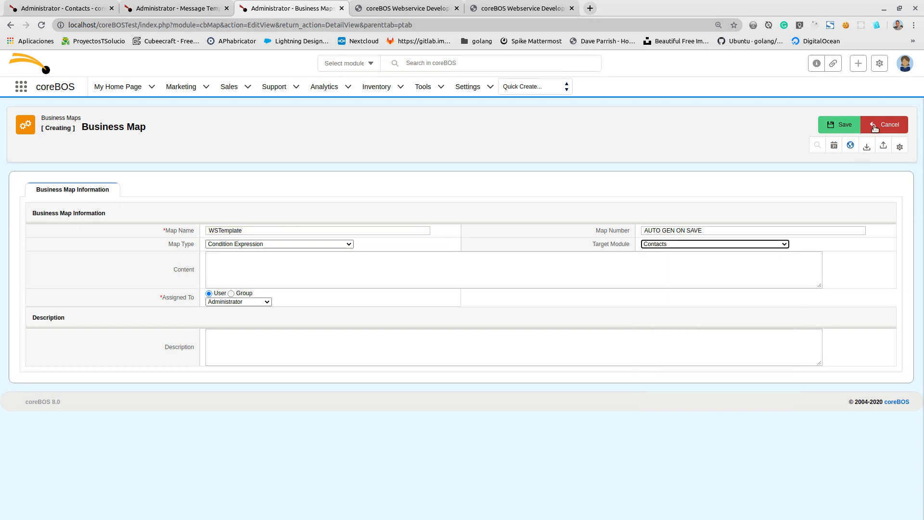
click(827, 123)
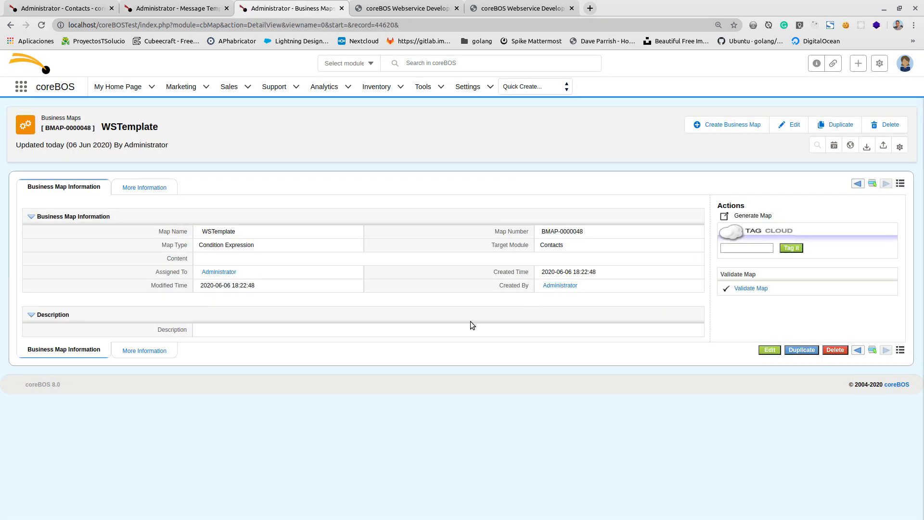
- Open the map generator for WSTemplate and insert the concat(a,b) function into the expression
click(753, 219)
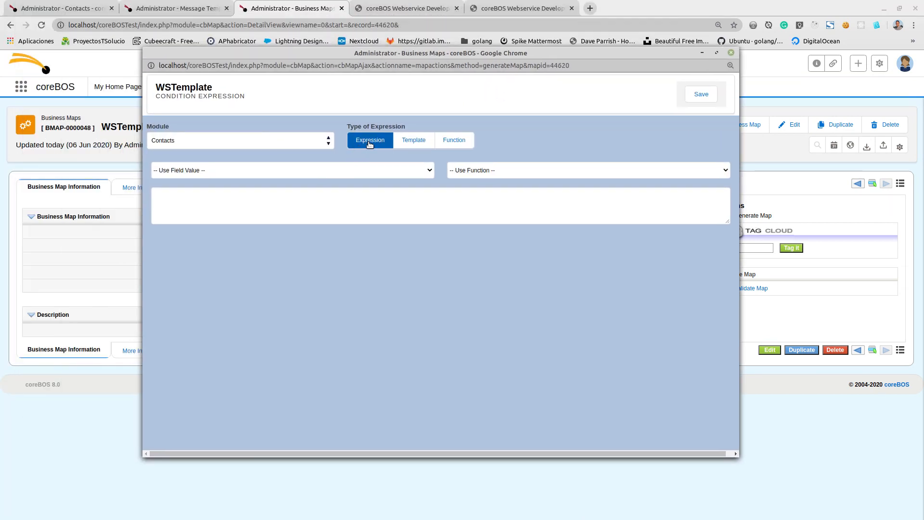
click(527, 165)
click(482, 189)
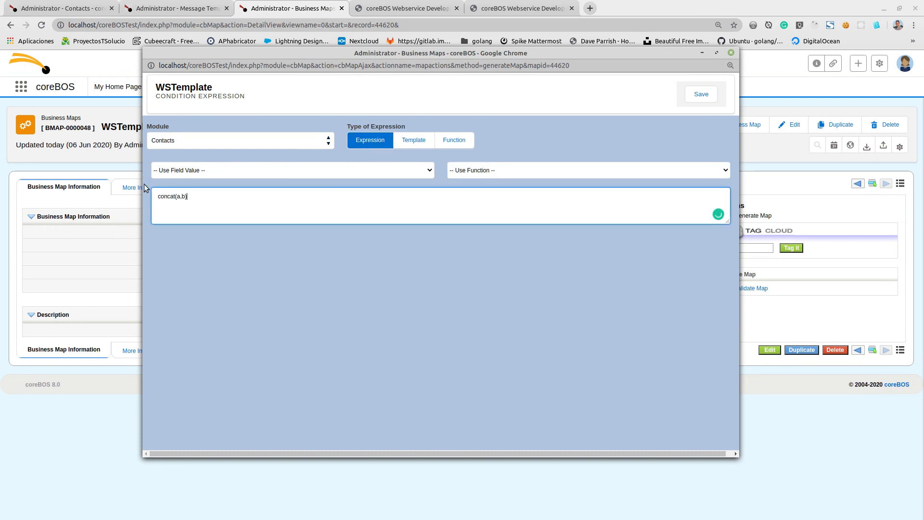
- Set the type of expression to Template and clear the concat(a,b) text from the expression box
click(410, 143)
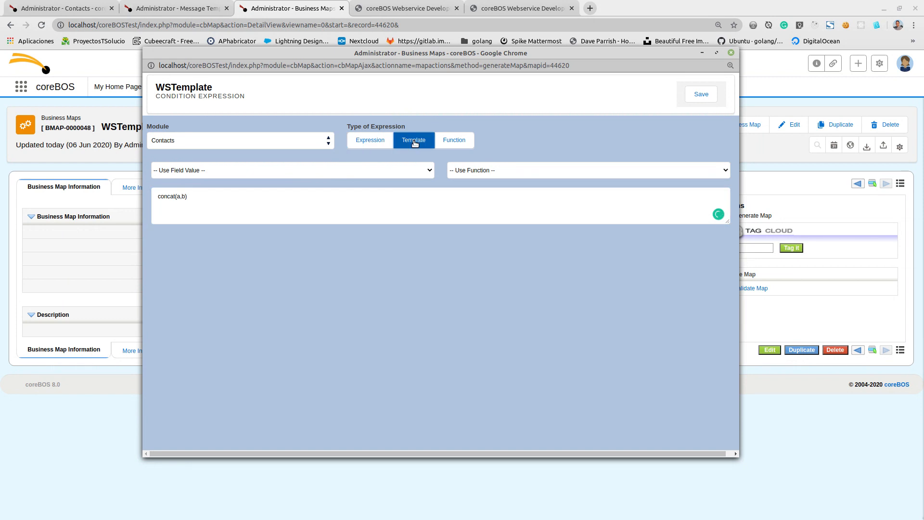
drag(246, 197, 158, 197)
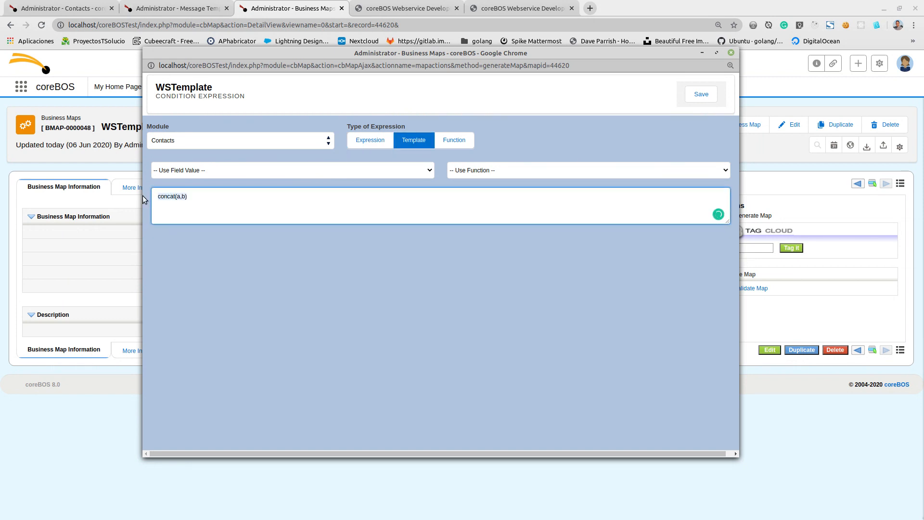
text('context'=>'{"record_id":"3x4682", "msgtplid":43952}',)
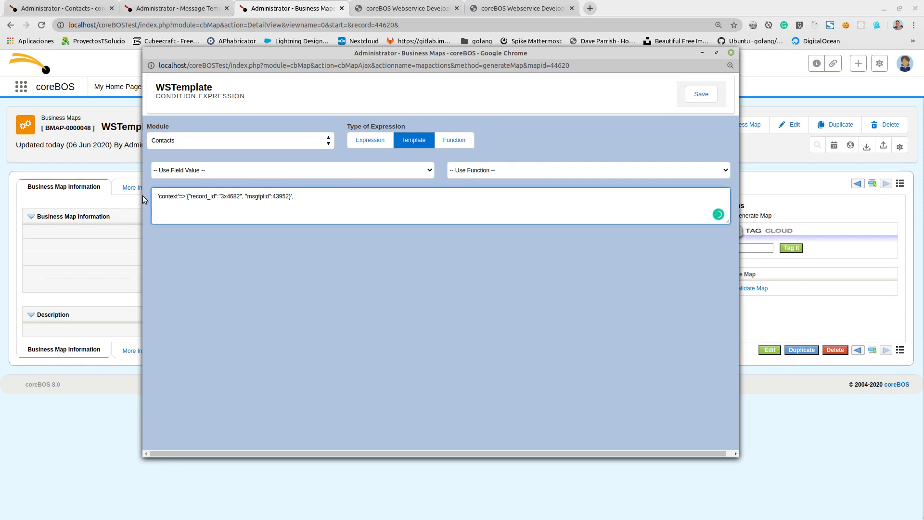
key(ctrl+a)
key(BackSpace)
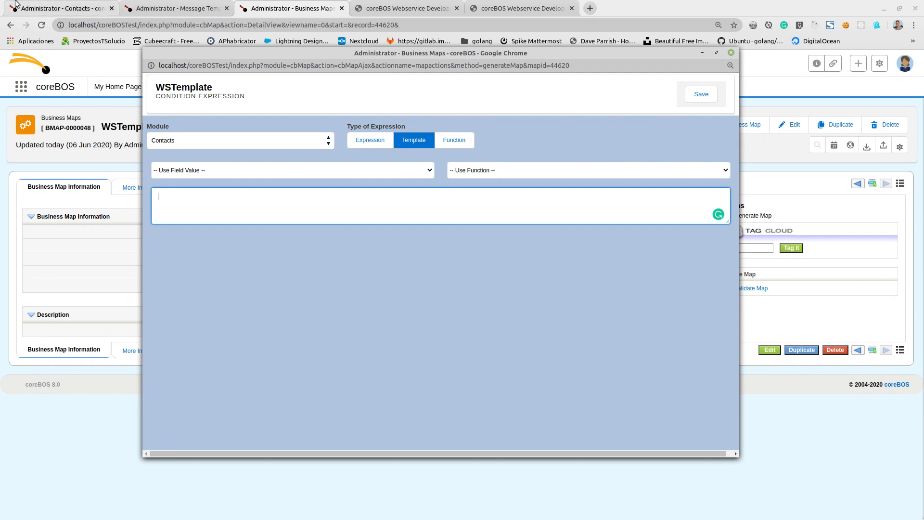
- Switch to the WSTempleate message template, try to edit its message body in place, and reload the record
click(168, 8)
mouse_move(648, 411)
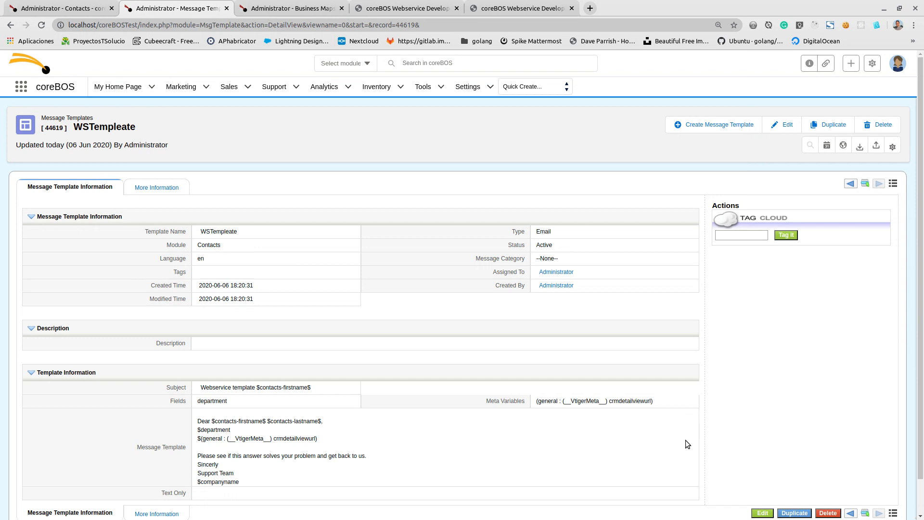
scroll(726, 361, down, 2)
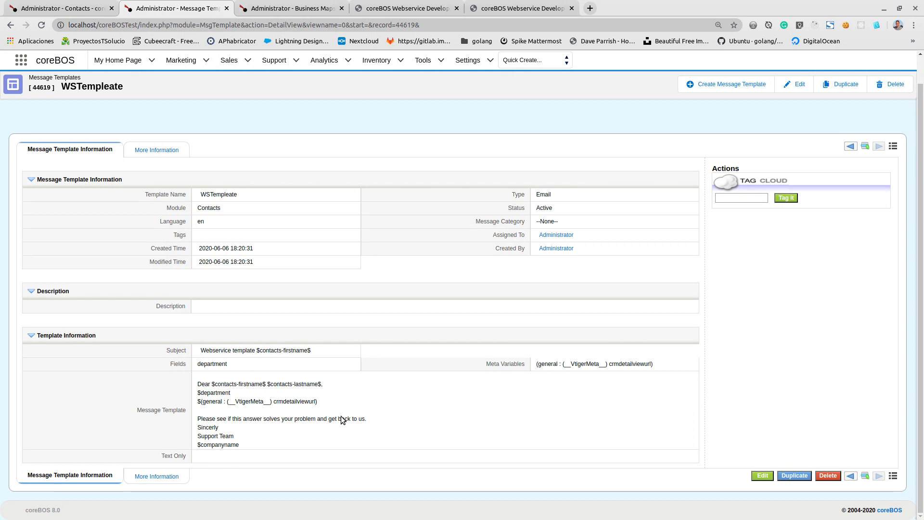
double_click(508, 411)
scroll(758, 186, up, 2)
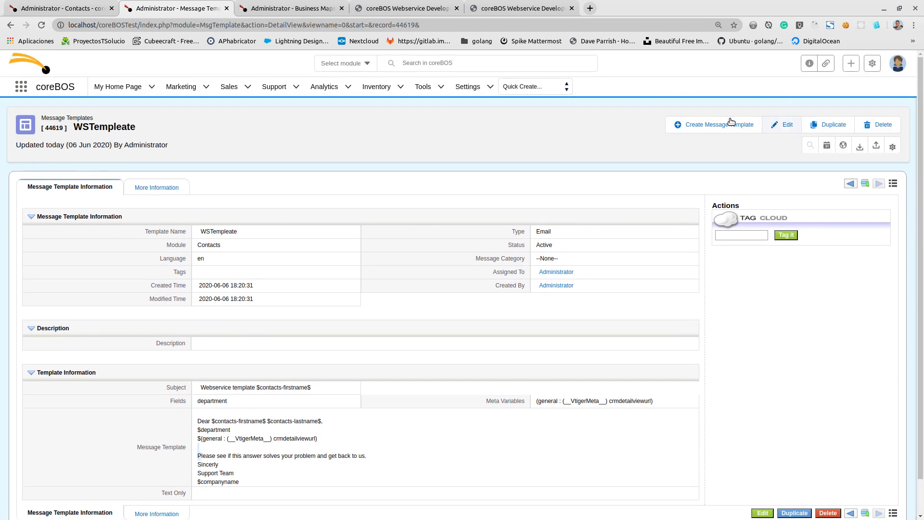
click(40, 26)
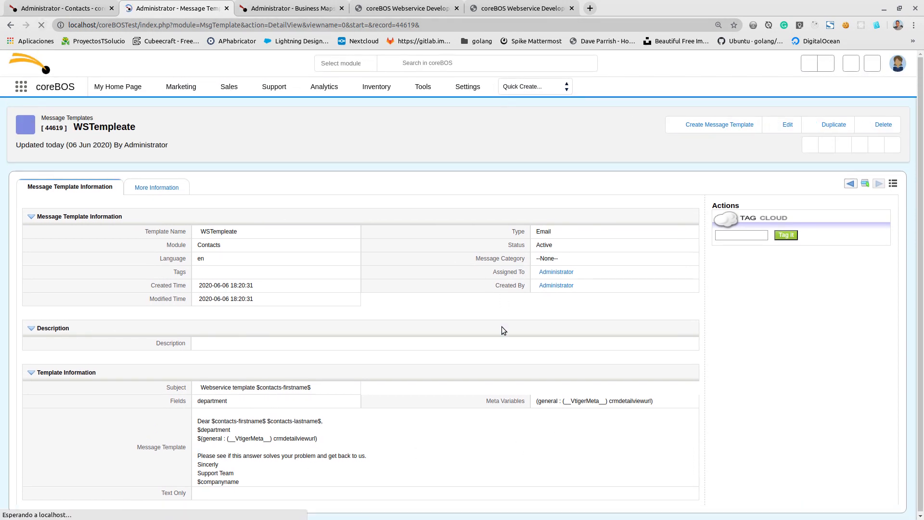
scroll(508, 395, down, 2)
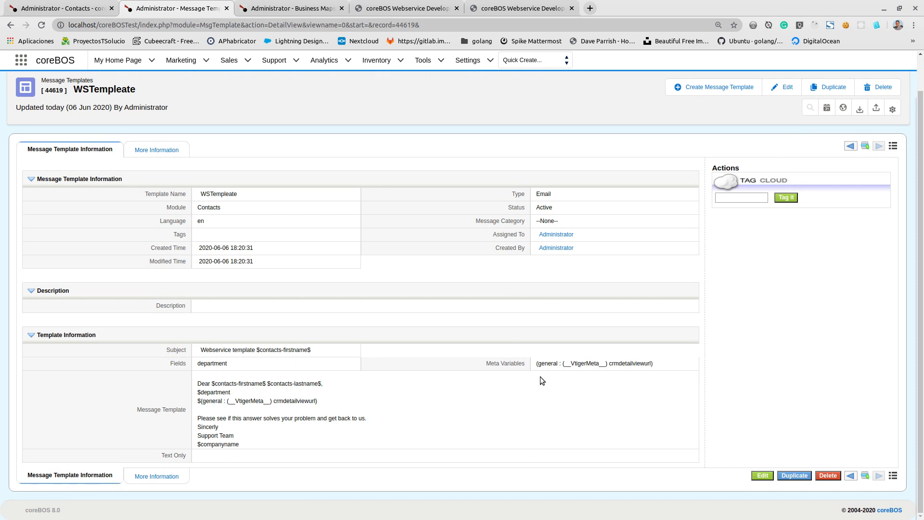
- Edit the WSTempleate message template to copy its entire message body, and cancel the edit
click(779, 89)
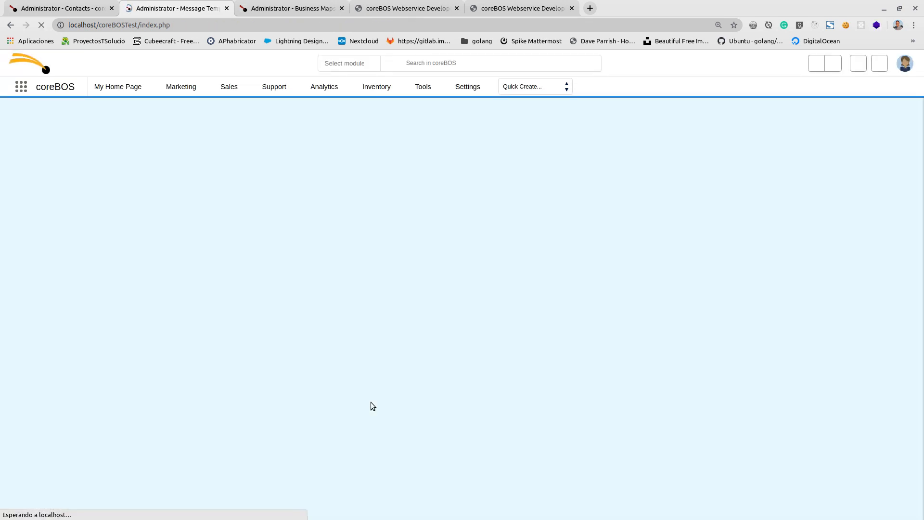
scroll(408, 338, down, 4)
click(310, 346)
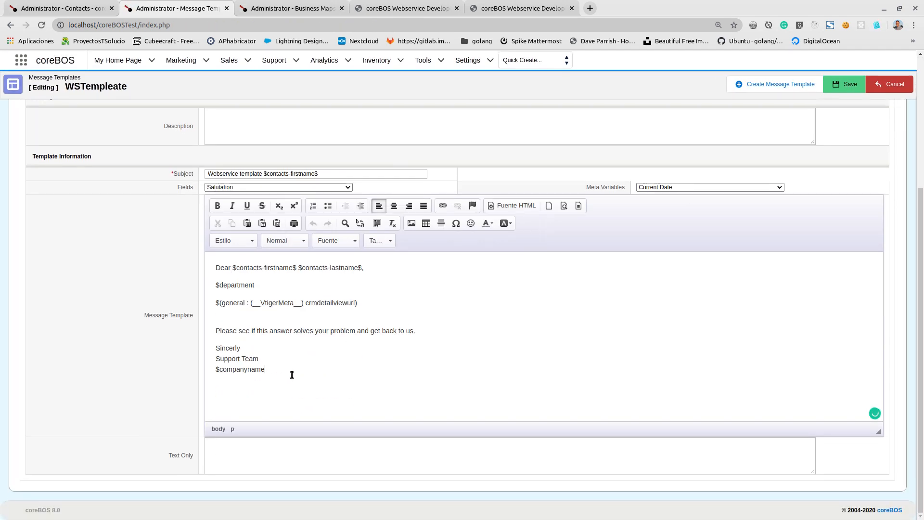
key(ctrl+a)
key(ctrl+c)
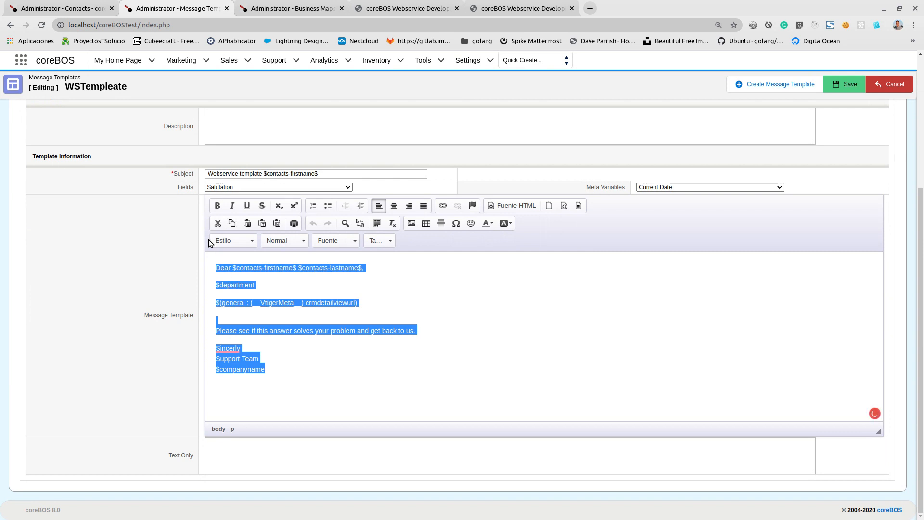
click(890, 89)
- Paste the copied message body into the WSTemplate map's template text and enlarge the text box to show it all
click(301, 6)
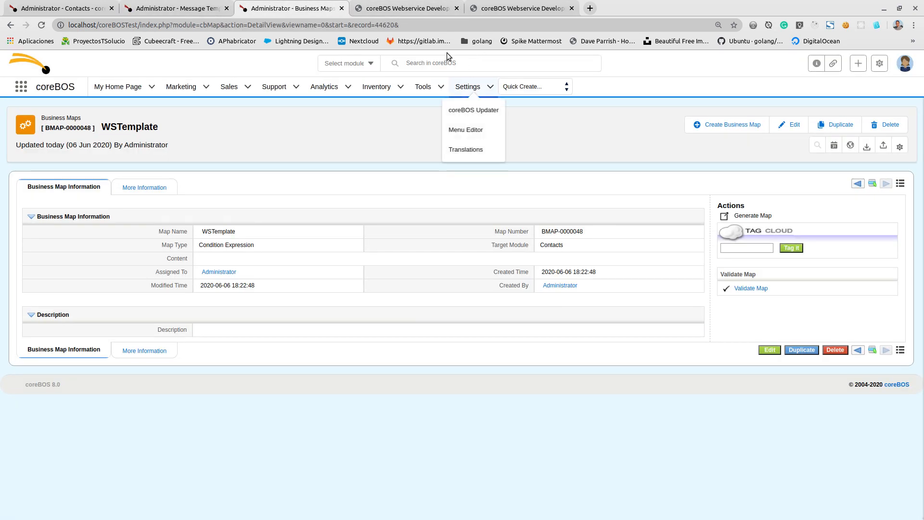
click(408, 8)
click(284, 6)
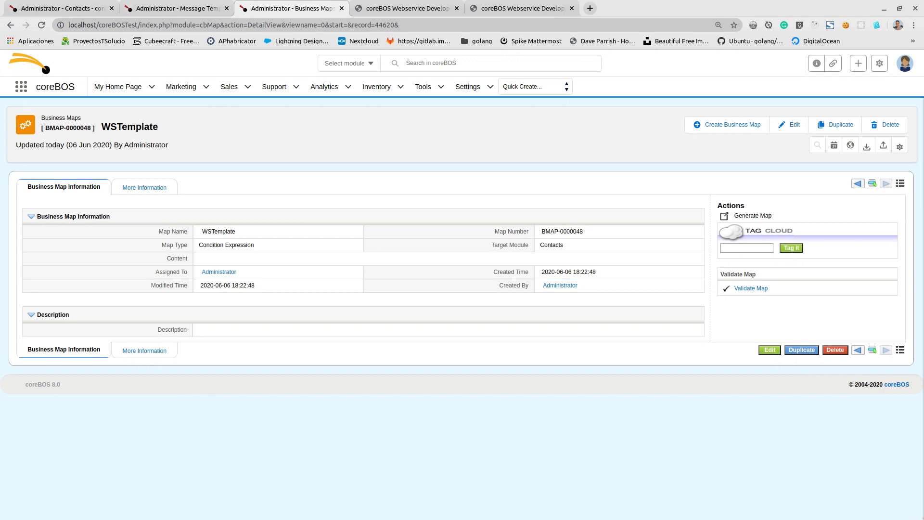
key(alt+Tab)
key(ctrl+v)
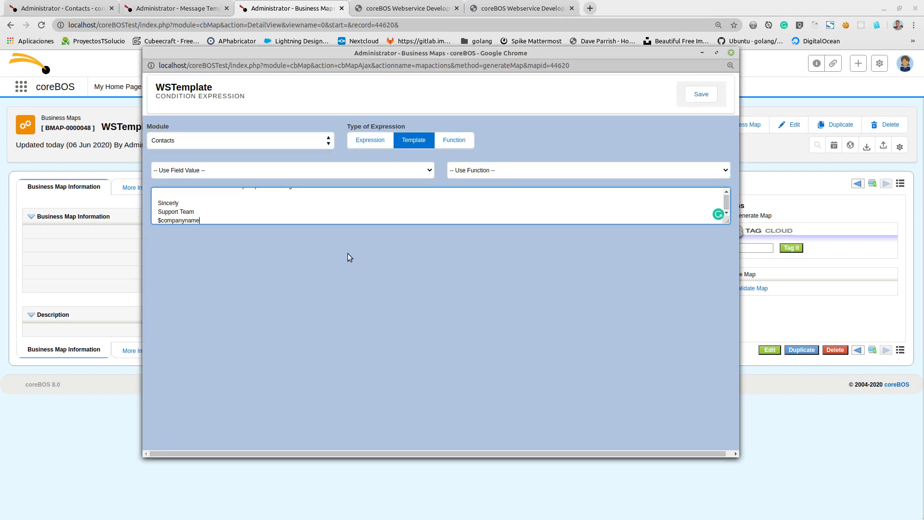
drag(728, 223, 723, 415)
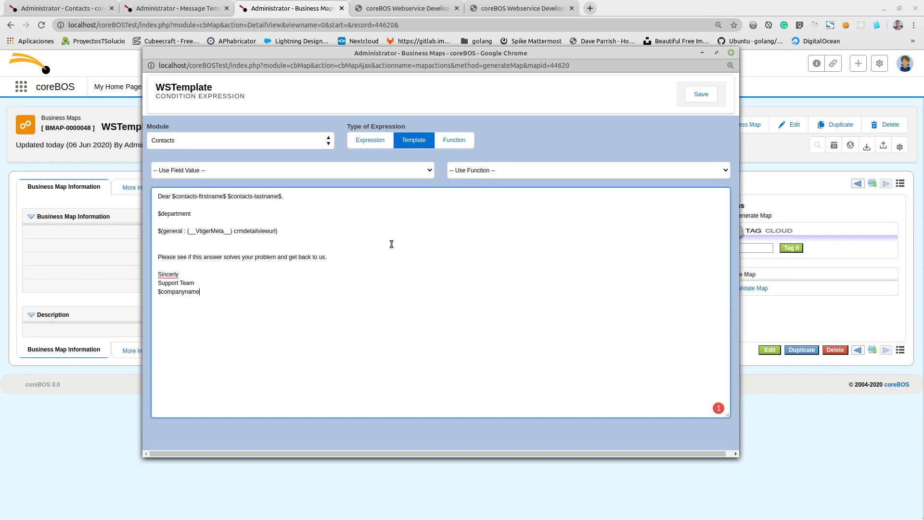
- Set the type of expression to Function and examine the Function Name and Function Parameters fields
click(459, 144)
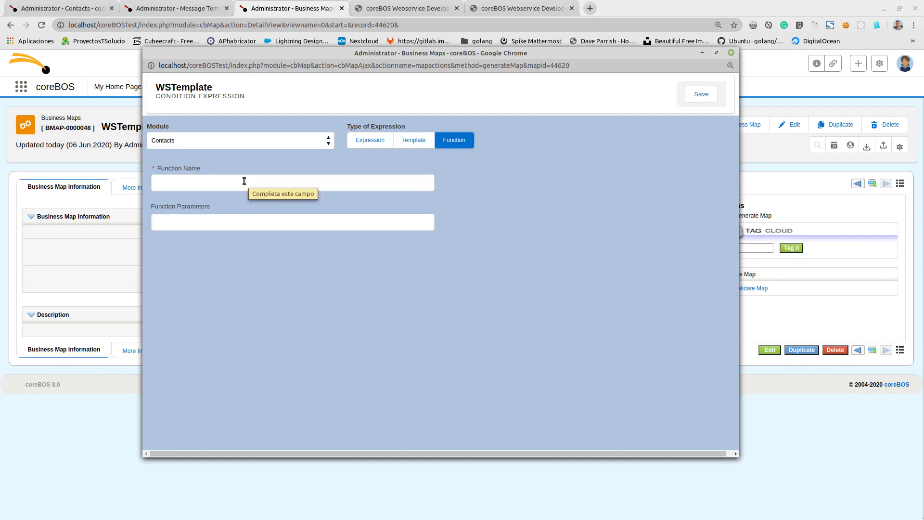
click(244, 181)
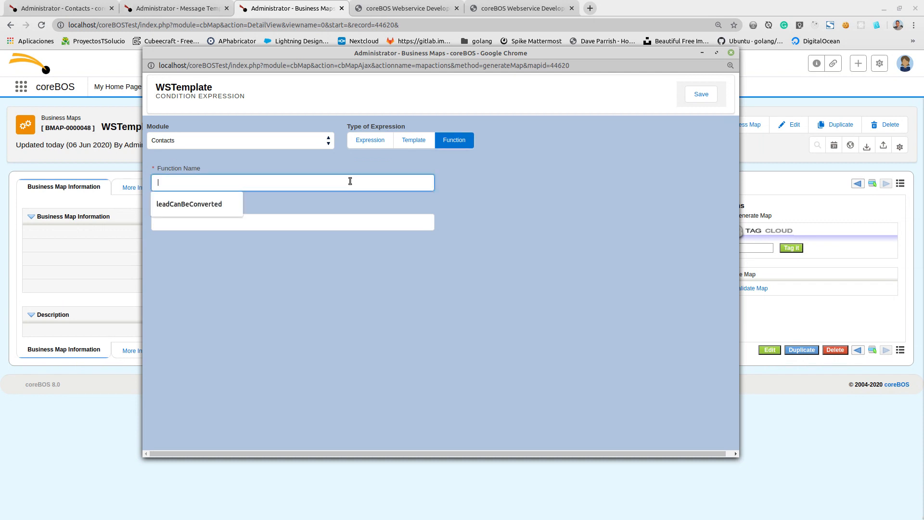
click(519, 200)
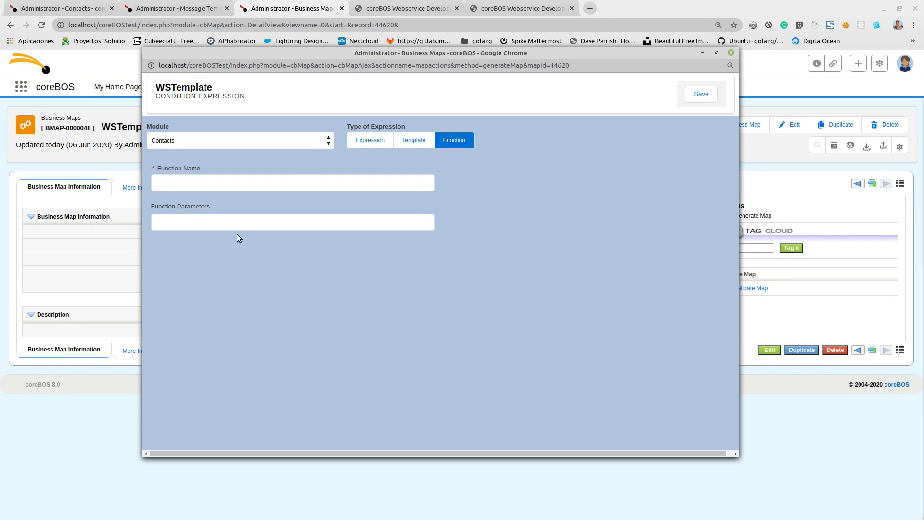
- Start an e-mail to only the first contact in the Contacts list using its main address, and close the unsent draft
click(70, 7)
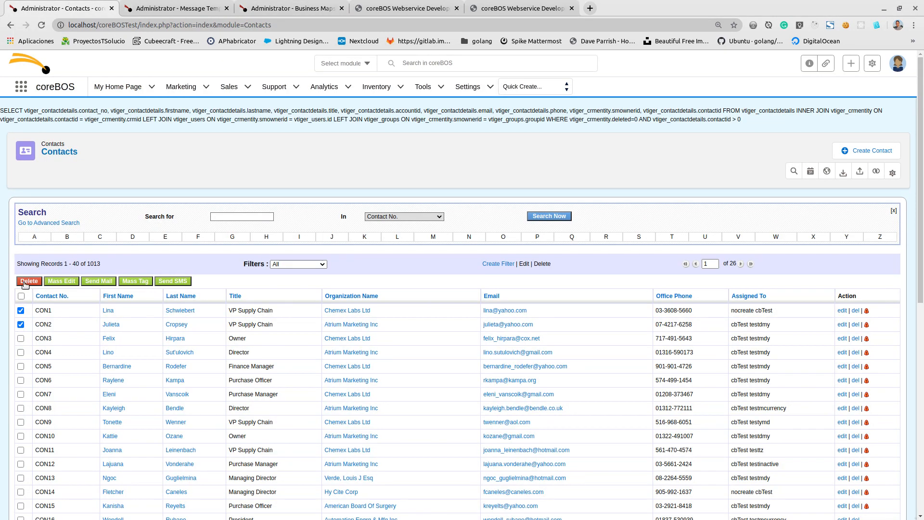
click(21, 324)
click(100, 285)
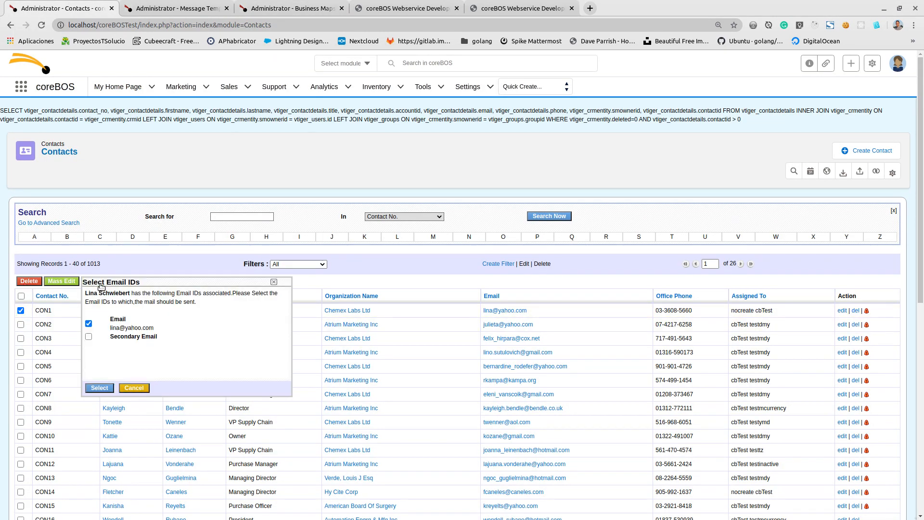
click(103, 386)
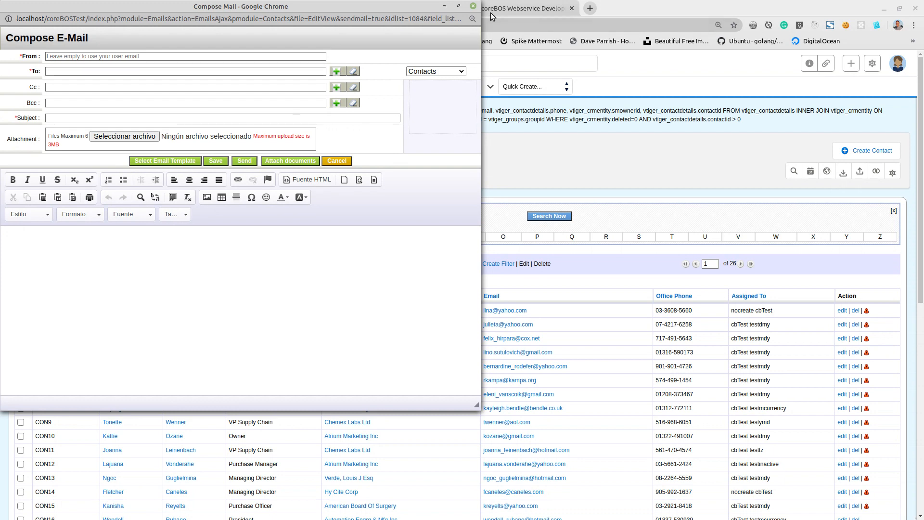
click(475, 7)
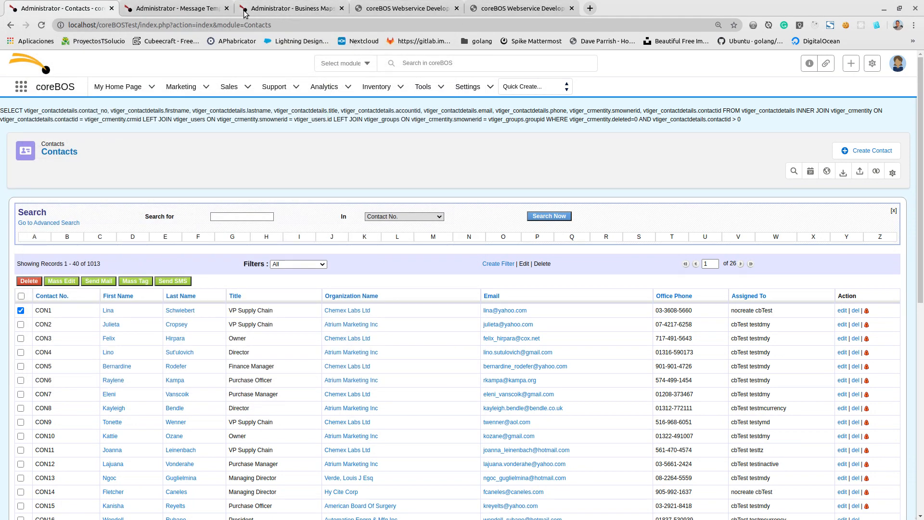
- Return to the WSTemplate condition expression map and set its Function Name to getTemplateDetails
click(197, 13)
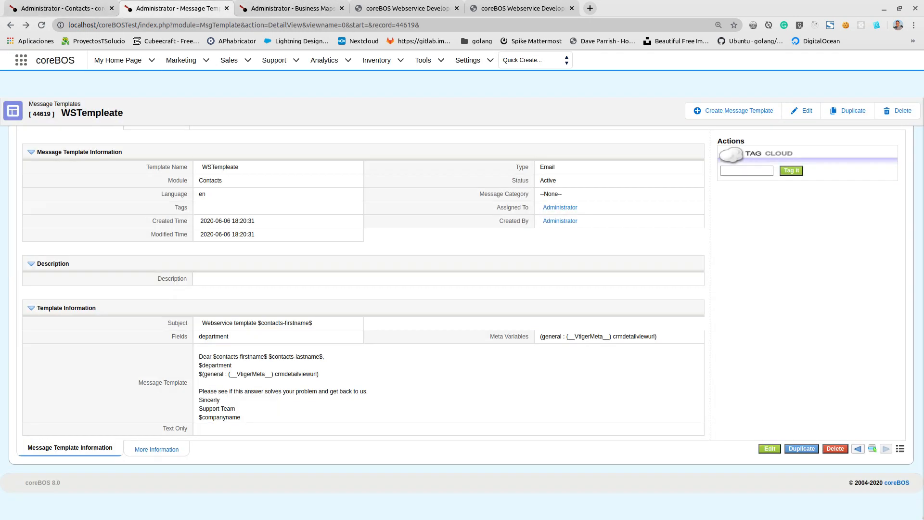
key(alt+Tab)
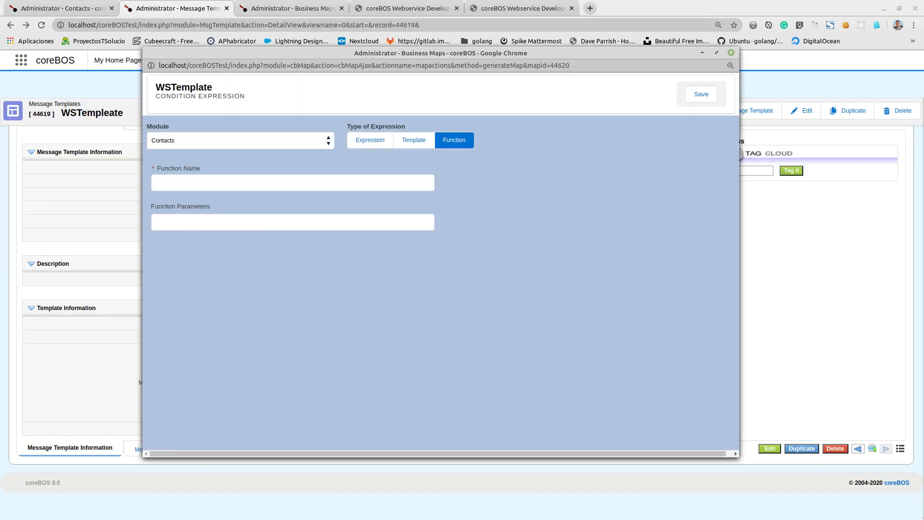
click(255, 186)
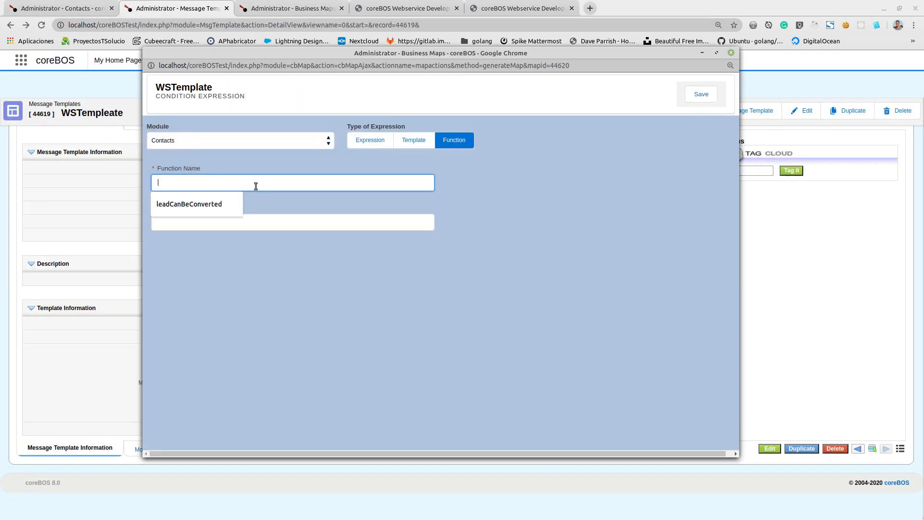
text(get)
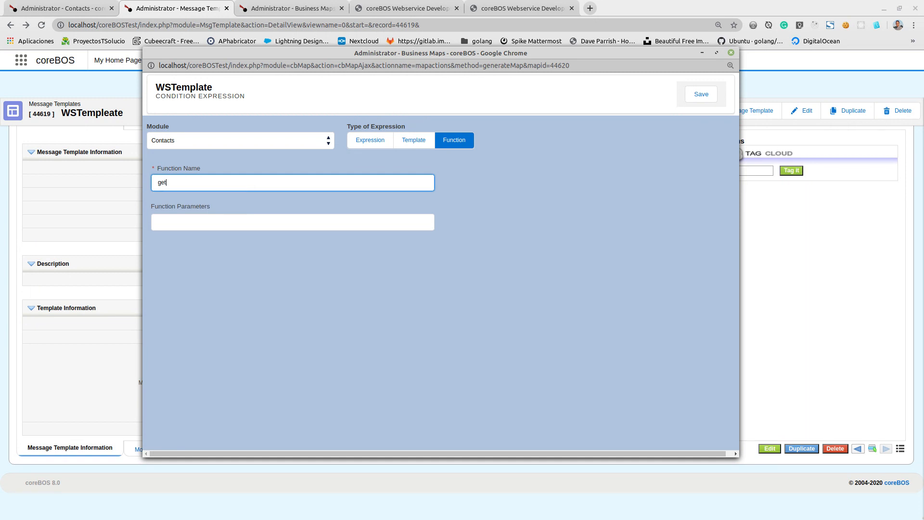
key(alt+Tab)
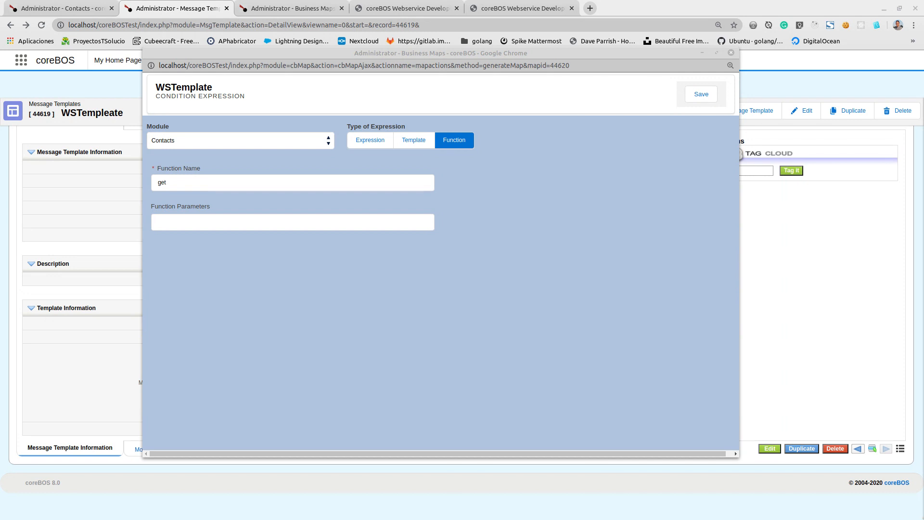
click(207, 179)
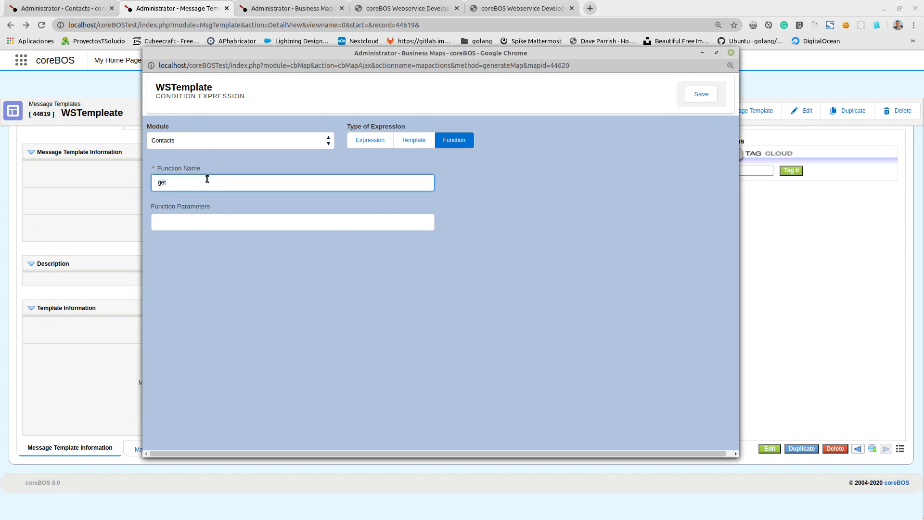
text(getTemplateDetails)
- Copy the record ID 44619 from the WSTempleate message template's address and enter it as the map's first function parameter
click(218, 222)
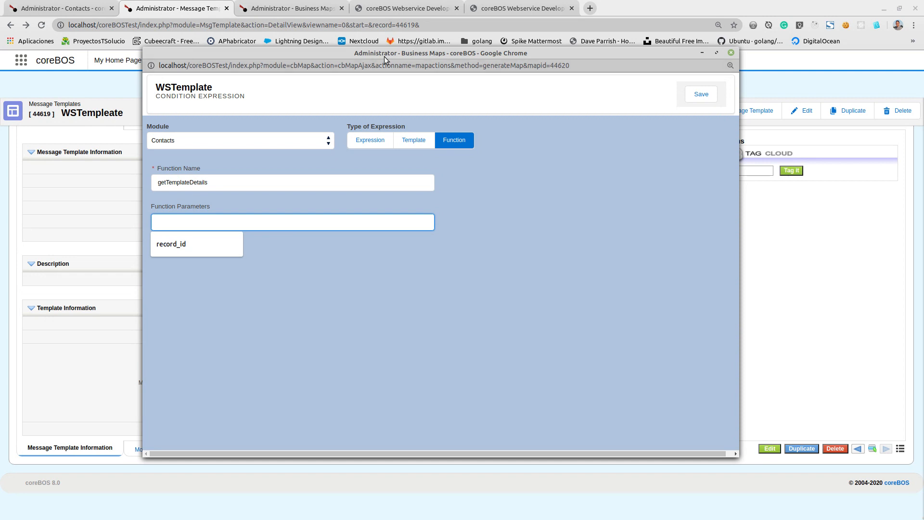
click(259, 7)
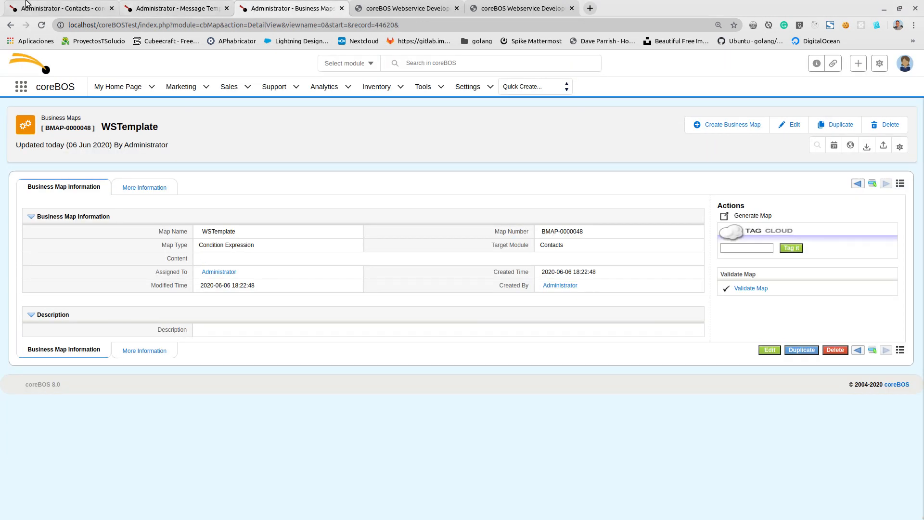
click(47, 5)
click(170, 7)
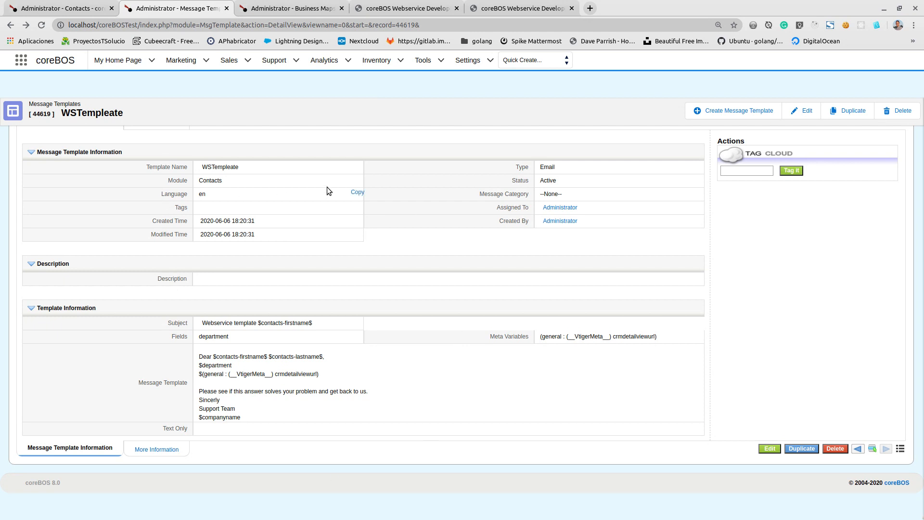
drag(397, 24, 417, 24)
key(ctrl+c)
mouse_move(416, 60)
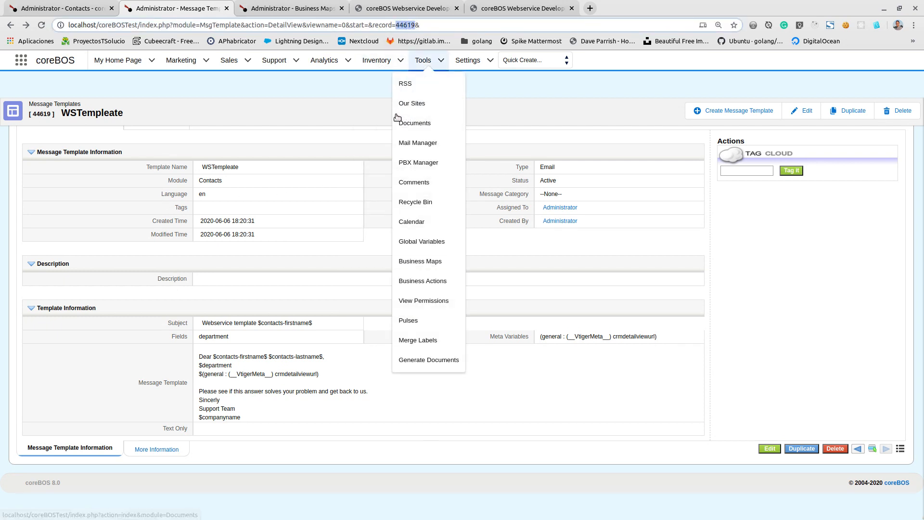
click(303, 7)
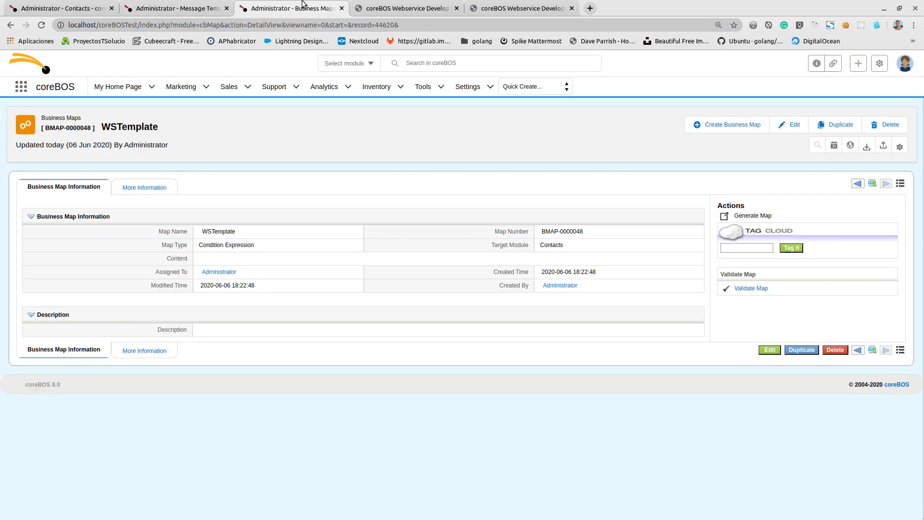
key(alt+Tab)
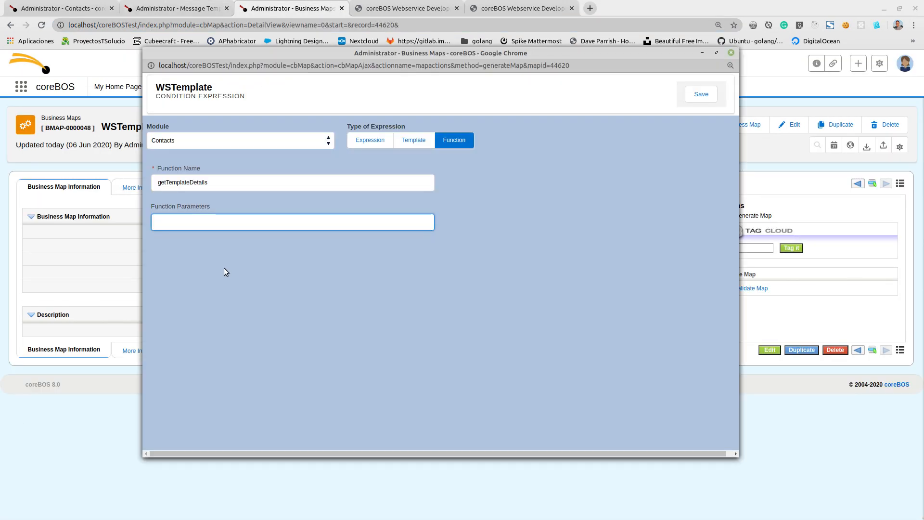
key(ctrl+v)
key(Return)
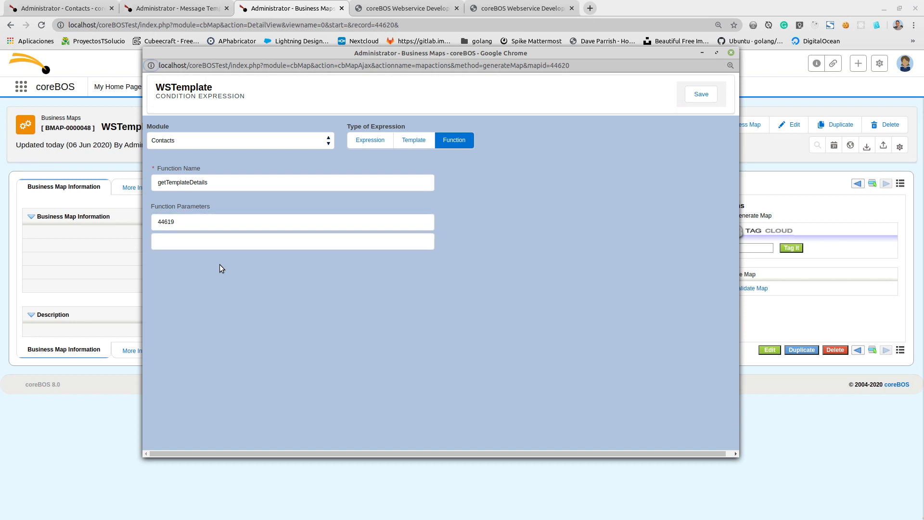
- Add record_id as the second function parameter and save the WSTemplate map
click(198, 241)
click(180, 263)
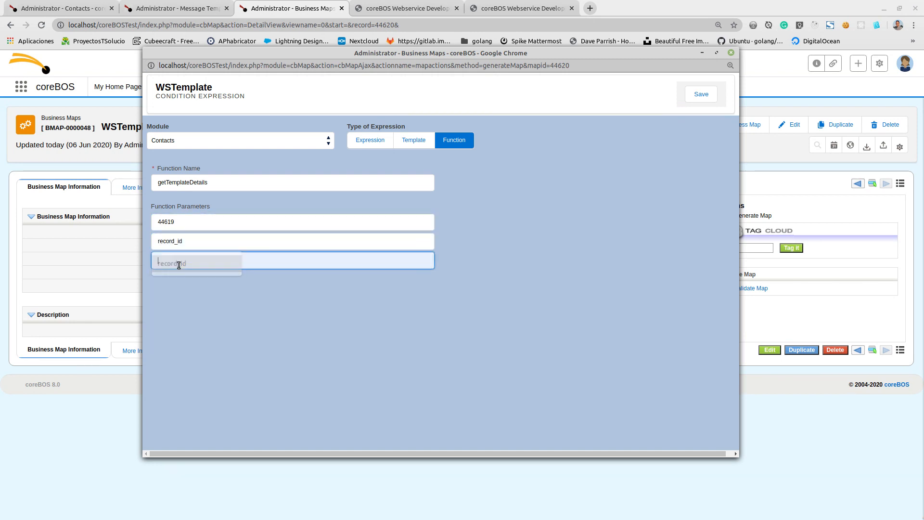
click(202, 241)
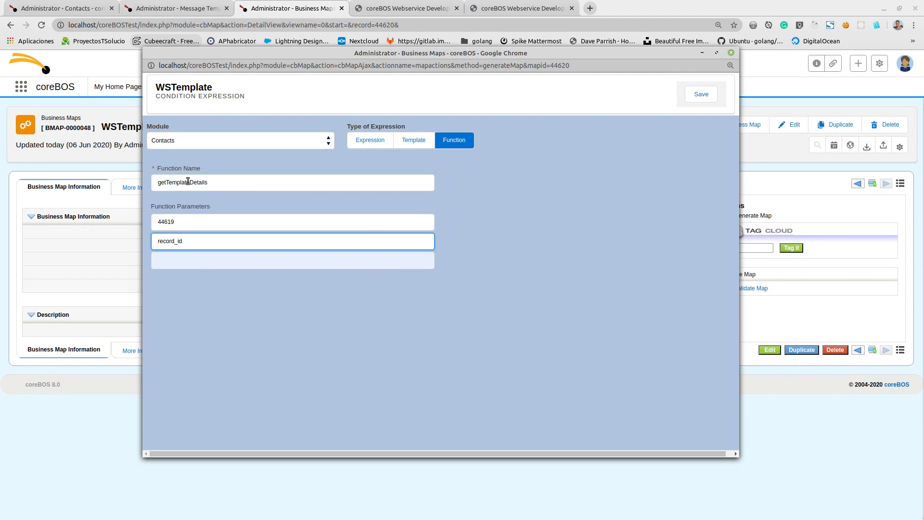
click(187, 223)
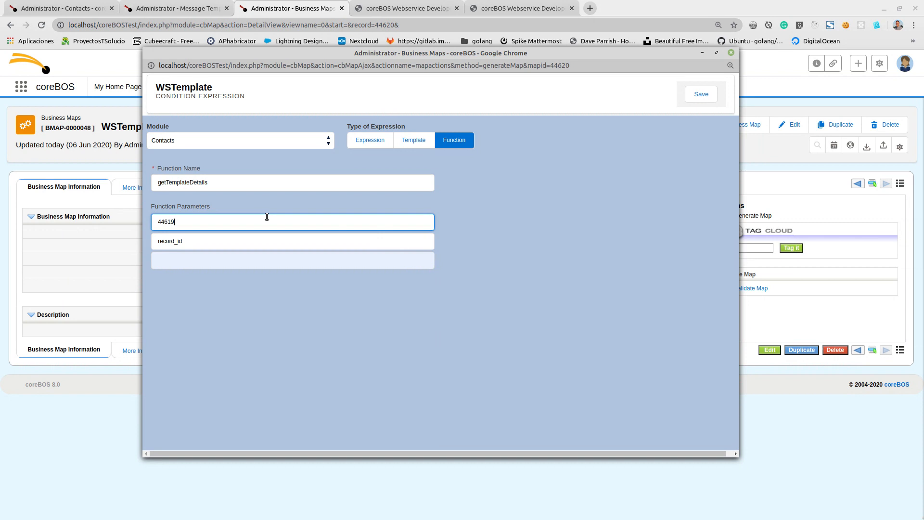
click(211, 242)
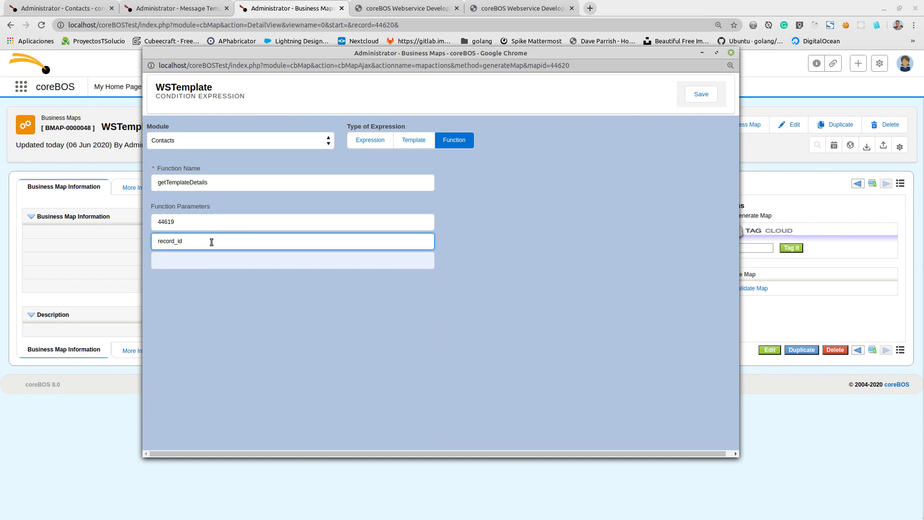
click(695, 94)
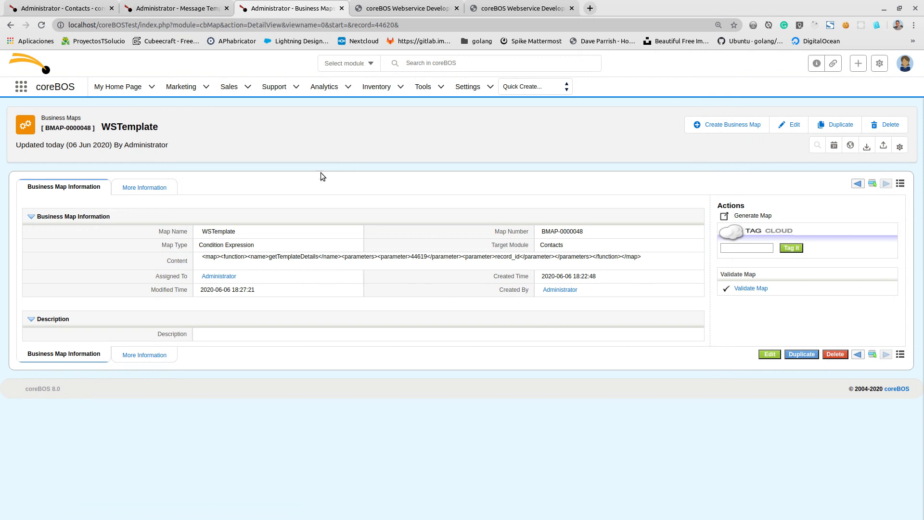
- Load the WSTemplate map's address in a new browser tab with its action changed from DetailView to testMap
drag(400, 25, 68, 25)
key(ctrl+c)
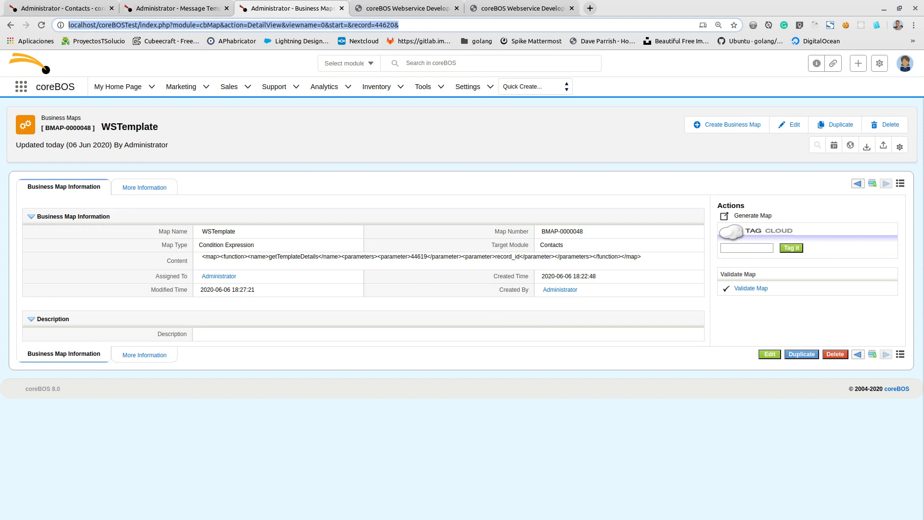
click(590, 9)
drag(617, 10, 407, 8)
click(387, 23)
key(ctrl+v)
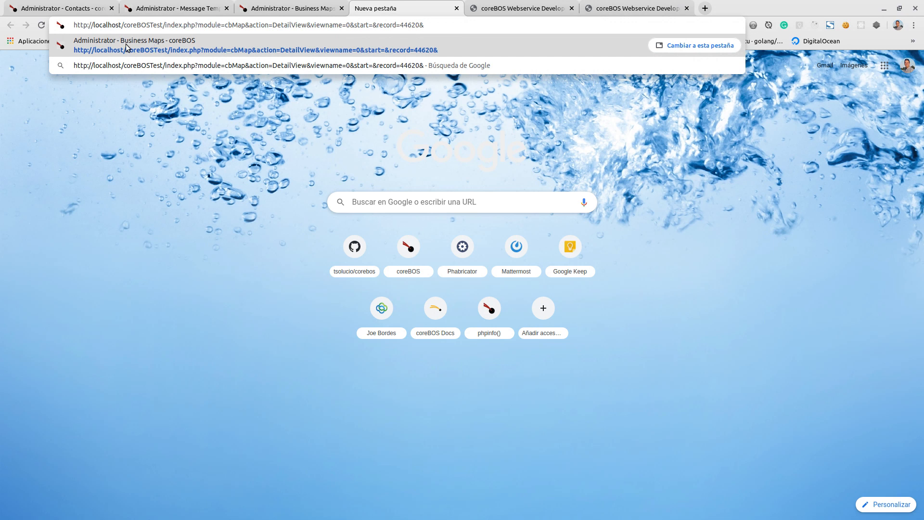
double_click(284, 25)
text(testMap)
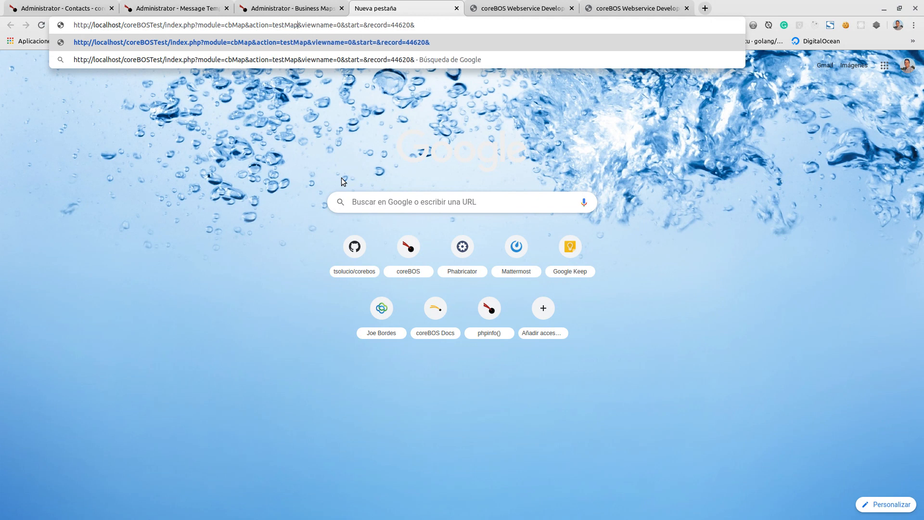
key(Return)
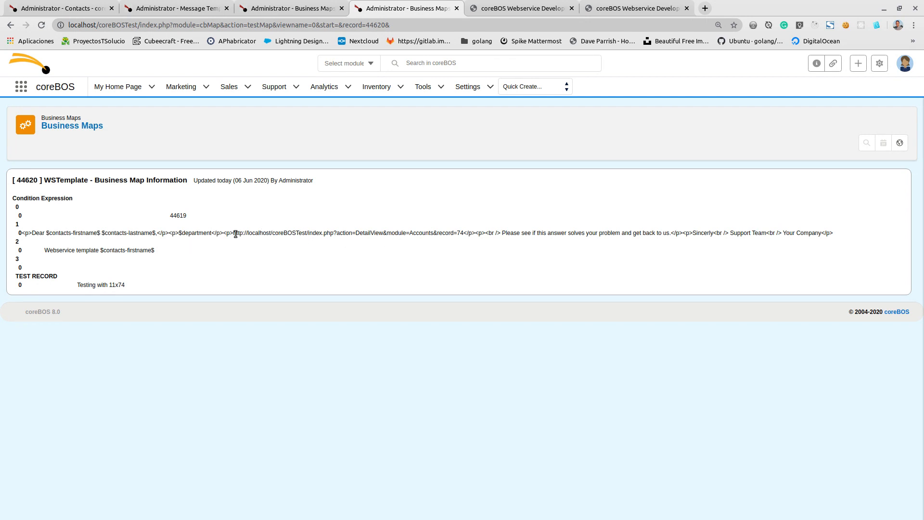
- Examine the merged record link, the company name and the test record in the map's test output
drag(236, 233, 463, 239)
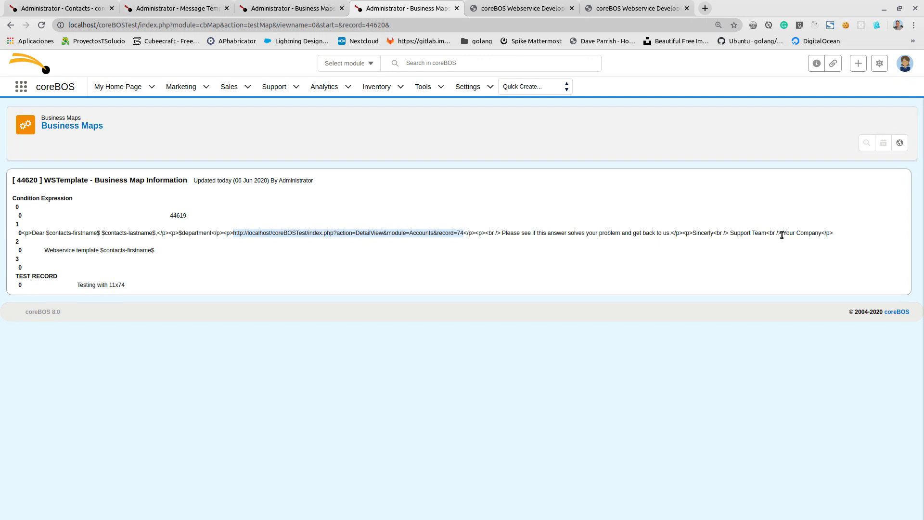
drag(783, 236, 823, 236)
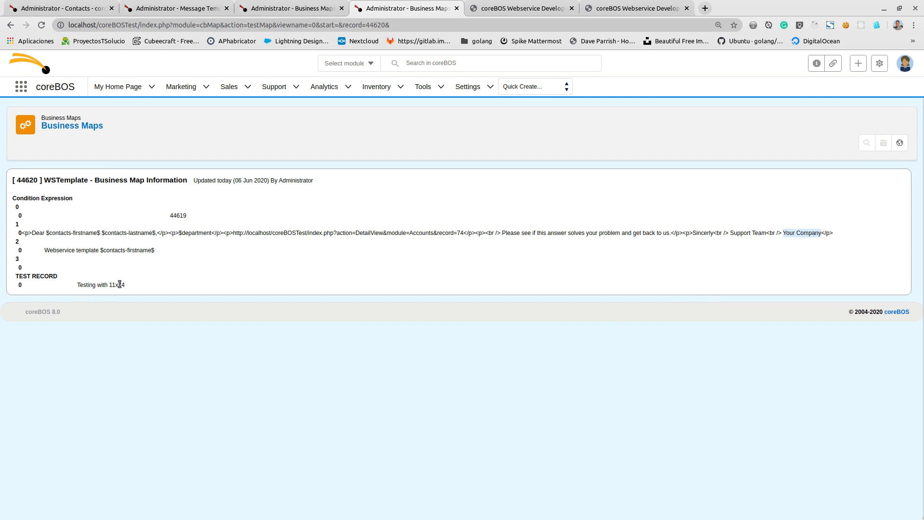
drag(110, 285, 128, 285)
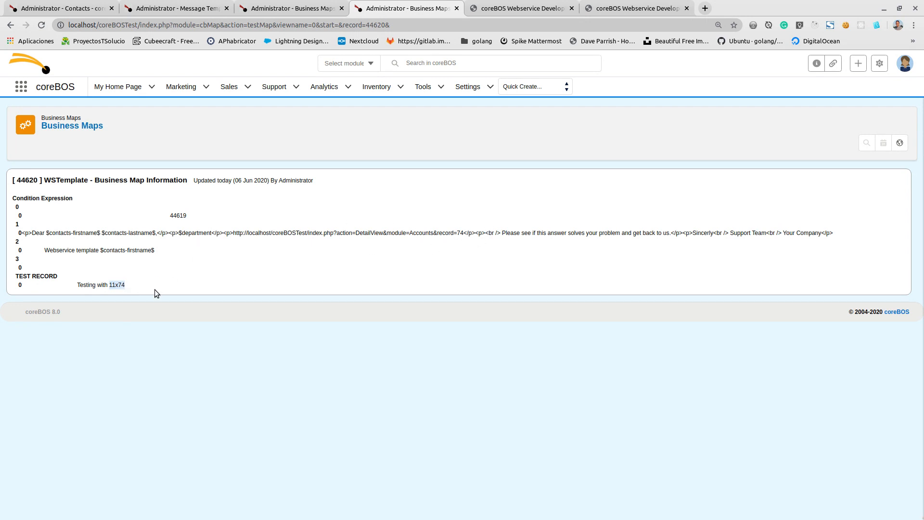
- Open the first contact in the Contacts list and copy the record ID from its address
click(60, 8)
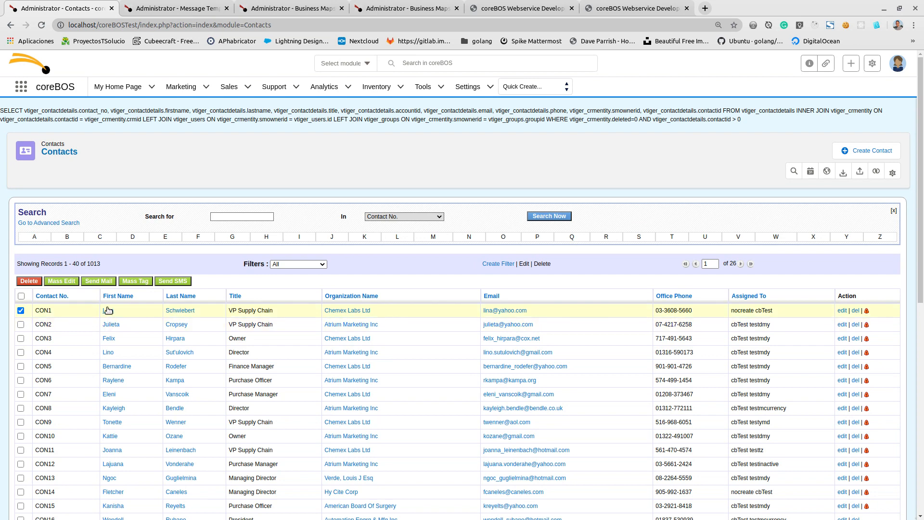
click(108, 310)
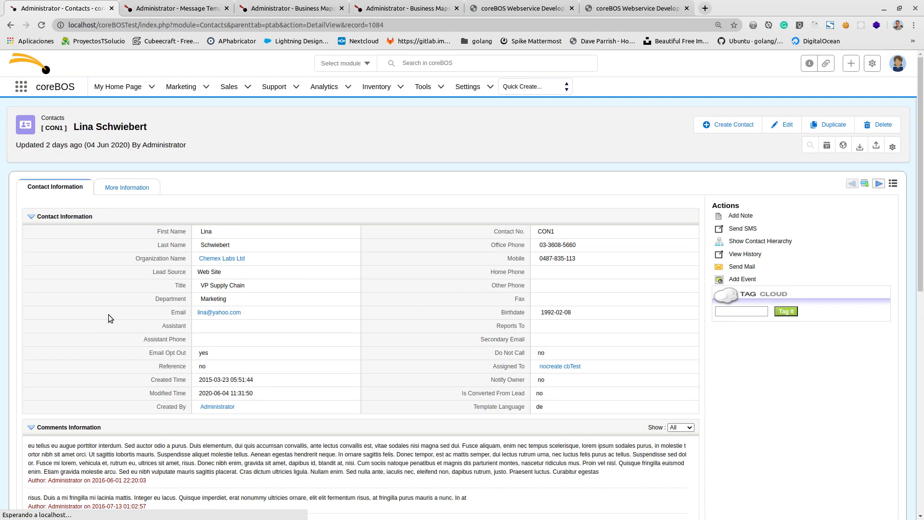
double_click(372, 24)
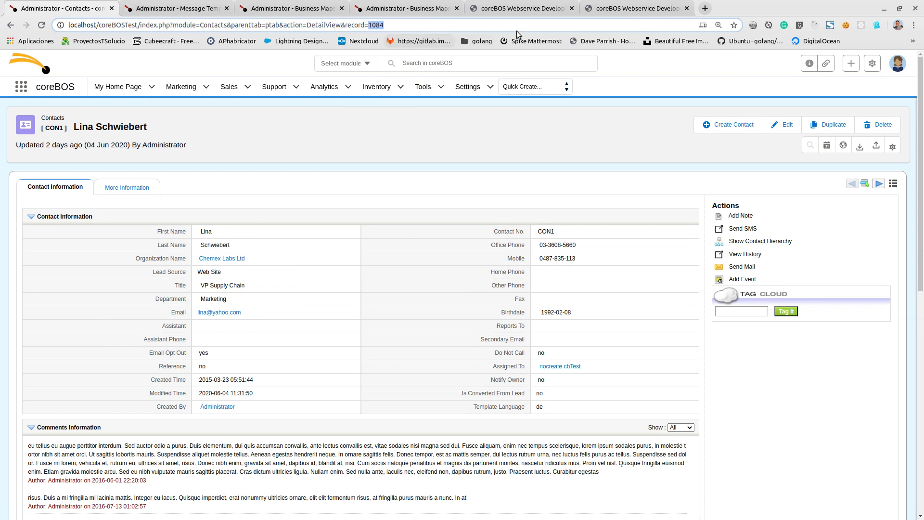
- Append testRecord=12x1084 to the map's testMap address and load it
click(424, 6)
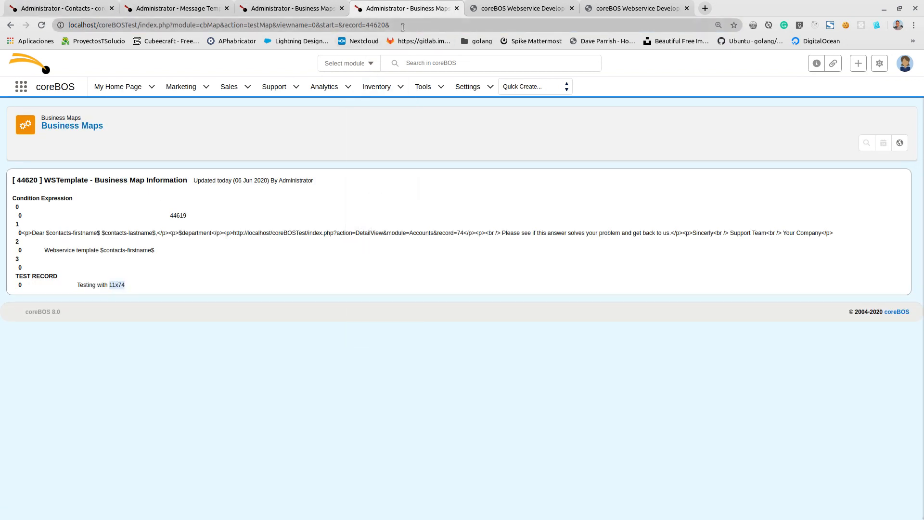
click(446, 29)
click(446, 30)
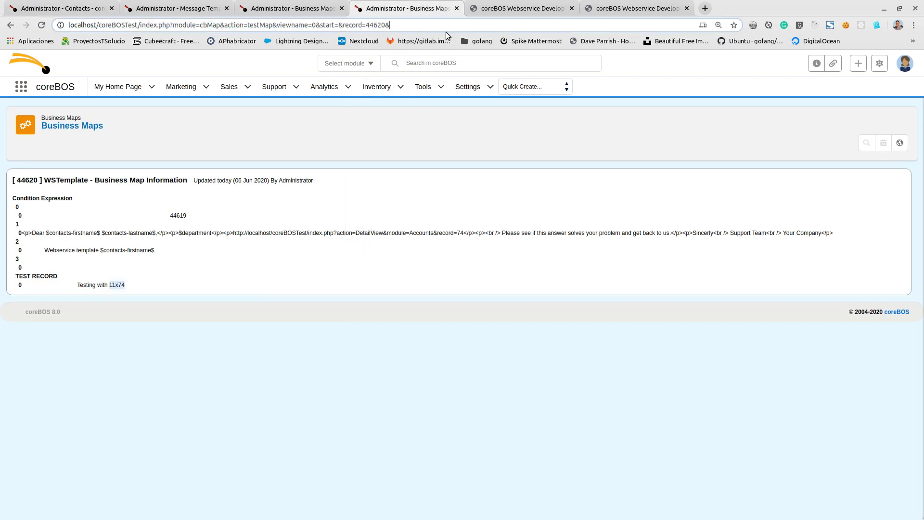
text(test)
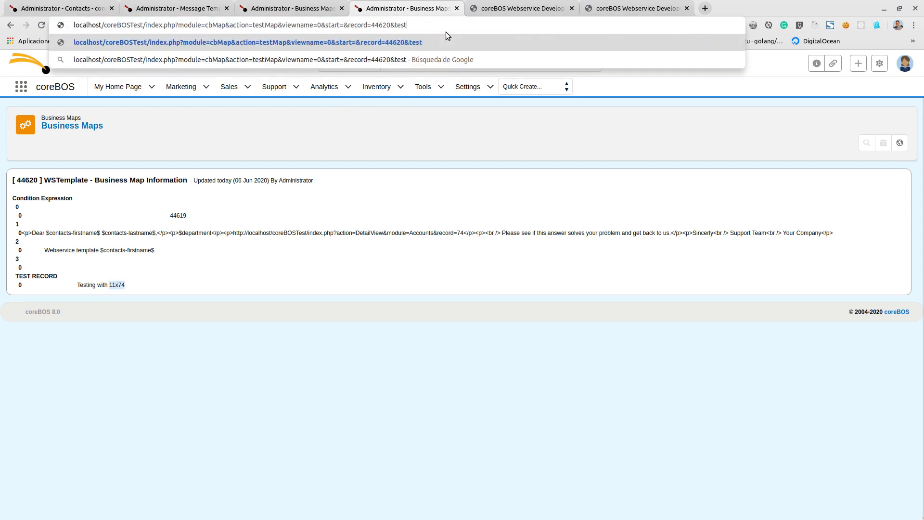
text(Record)
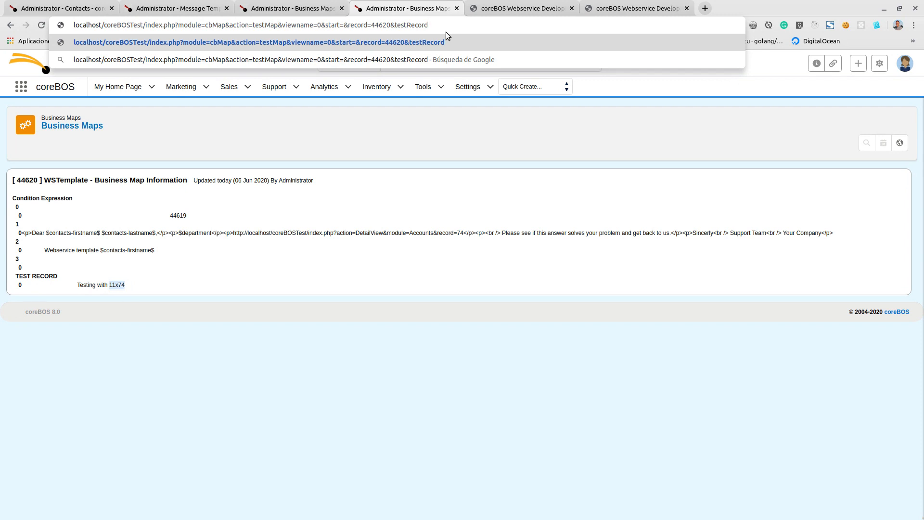
text(=12x1084)
key(Return)
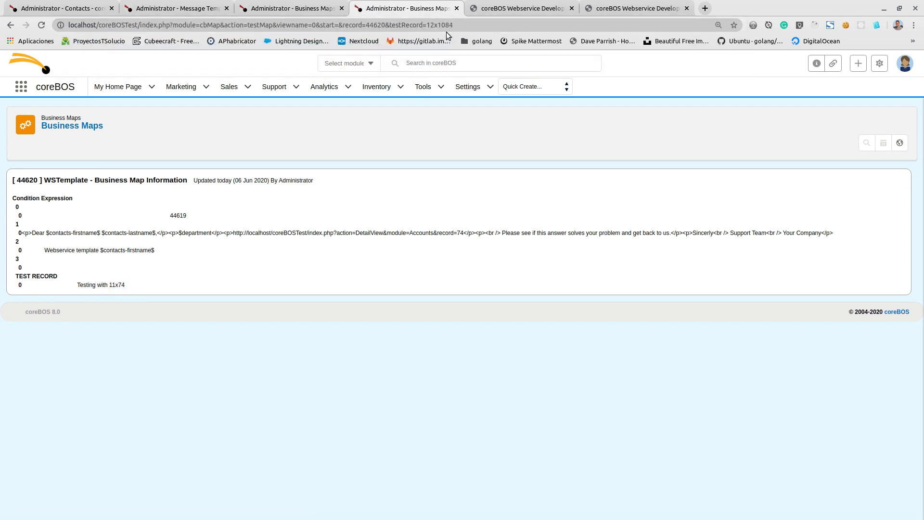
- Change the address parameter's name to lowercase testrecord and rerun the map test
click(402, 24)
click(402, 24)
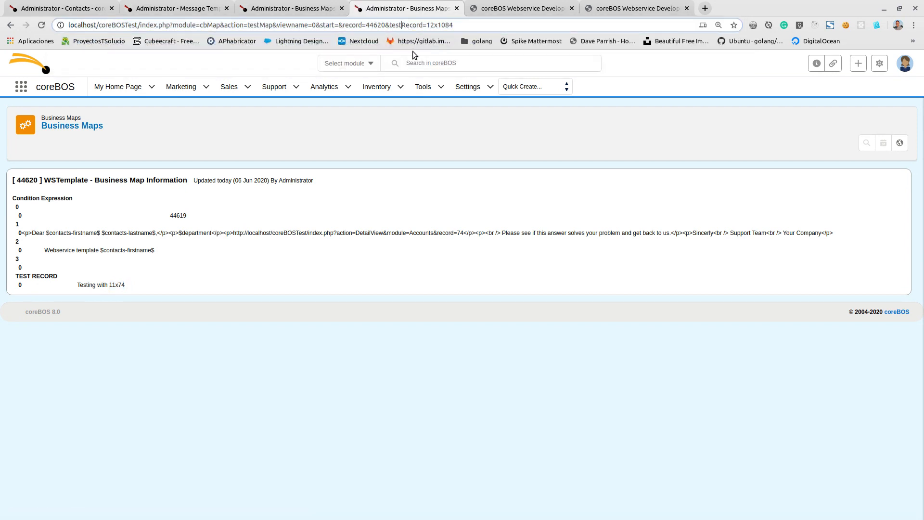
key(Delete)
text(r)
key(Return)
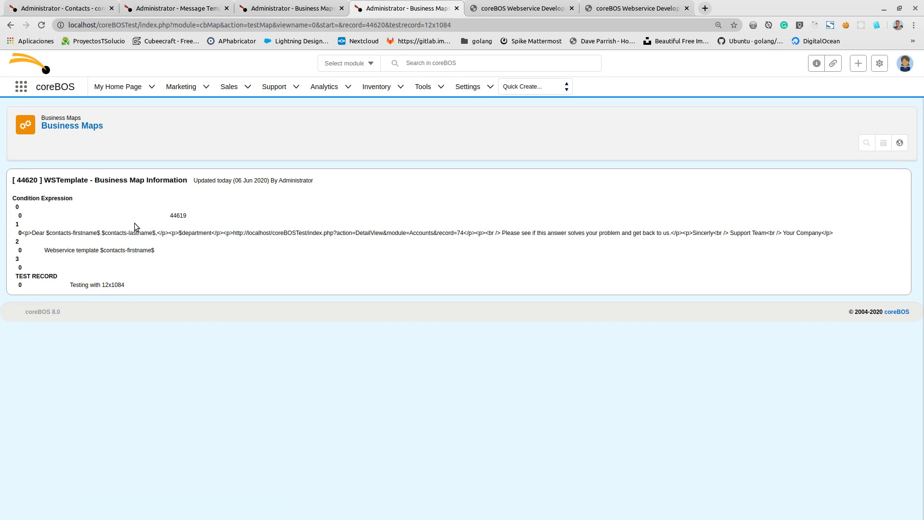
- Remove the 12x prefix from the testrecord value and rerun the map test with record 1084
click(428, 24)
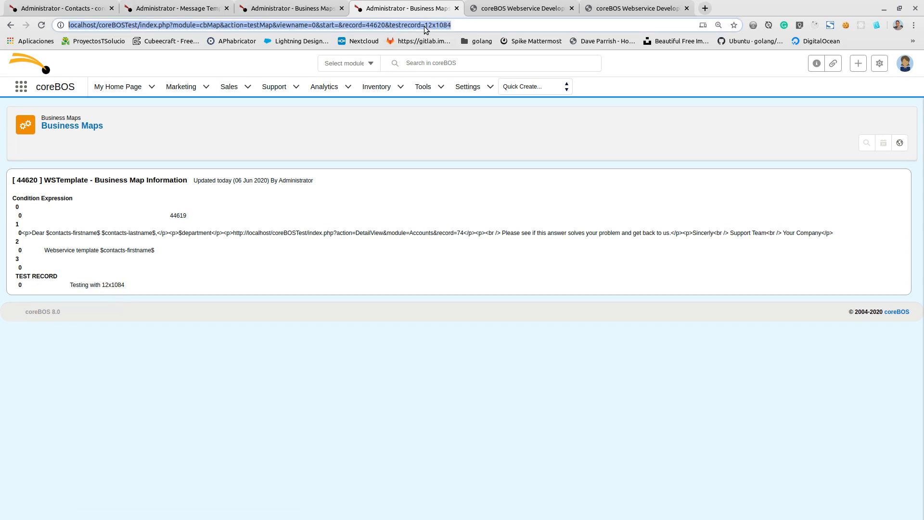
click(425, 25)
key(Delete)
key(Delete)
key(Delete)
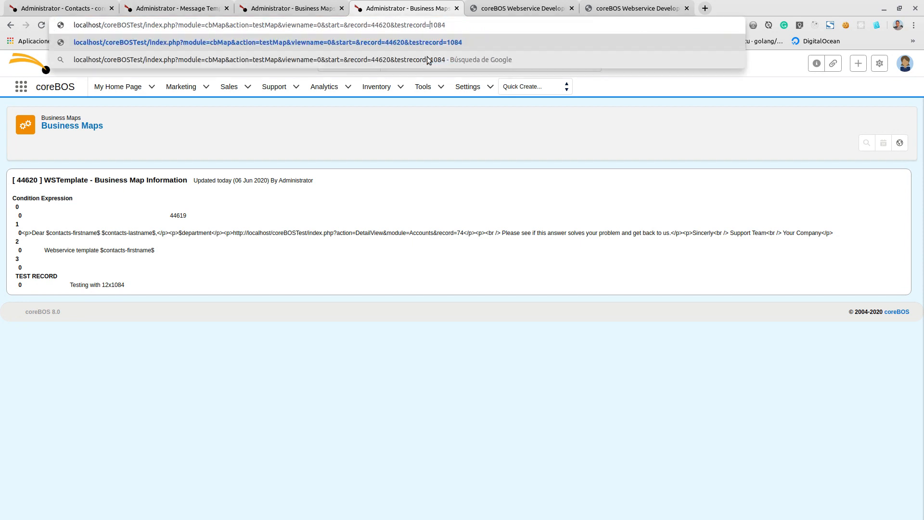
key(Return)
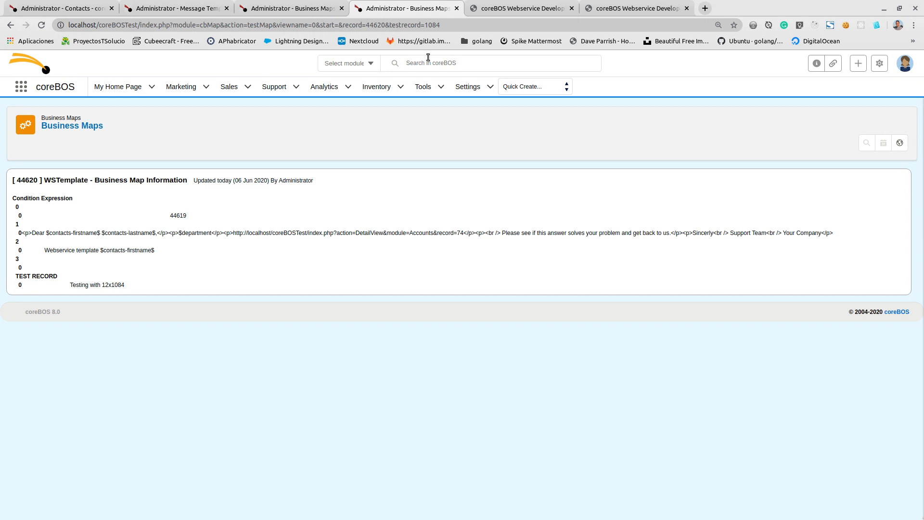
- Remove the trailing dollar signs from the first-name and last-name placeholders in the WSTempleate message body and save the template
click(178, 10)
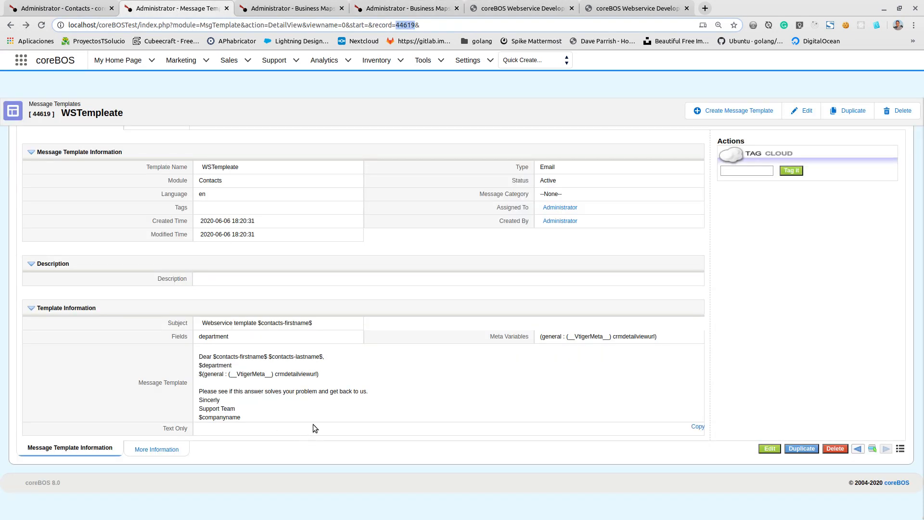
click(805, 112)
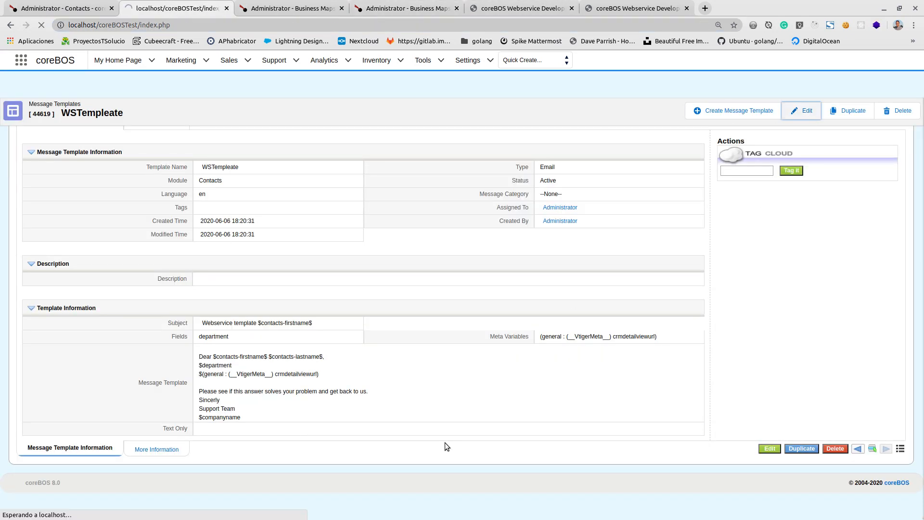
scroll(111, 348, down, 5)
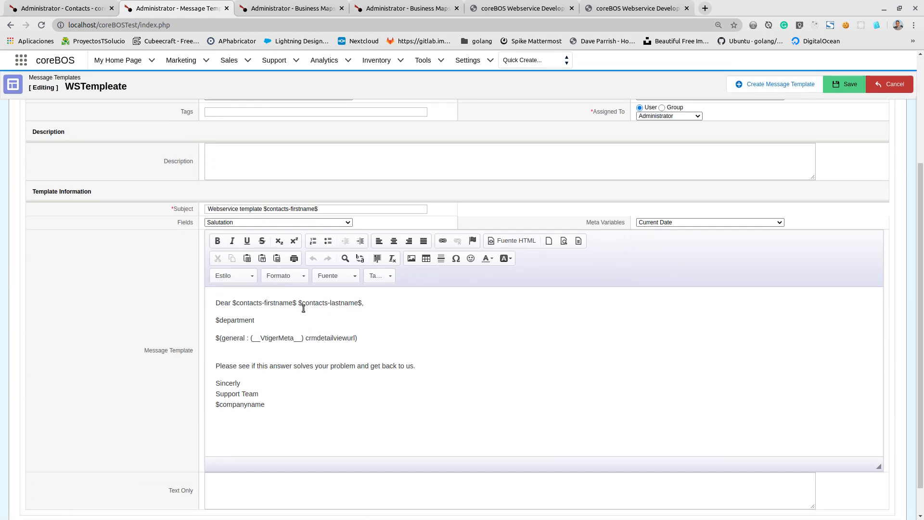
click(294, 304)
key(Delete)
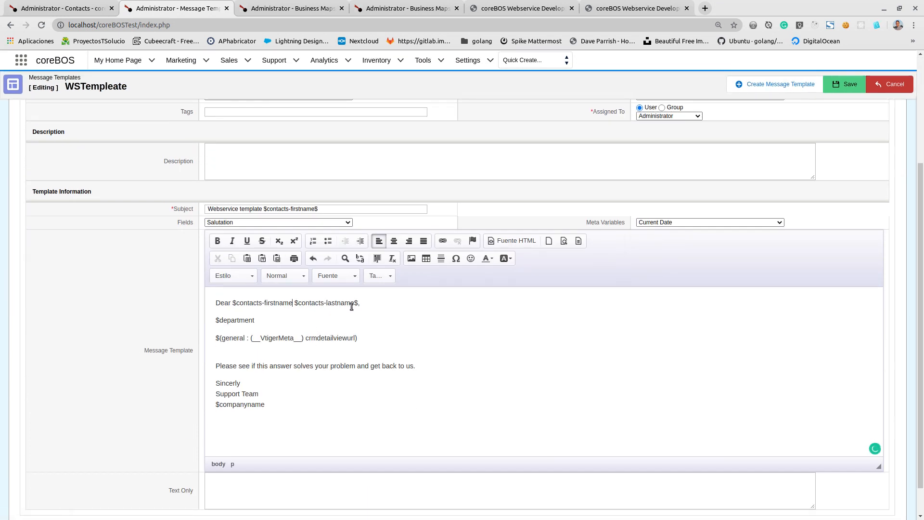
click(355, 302)
key(Delete)
click(836, 82)
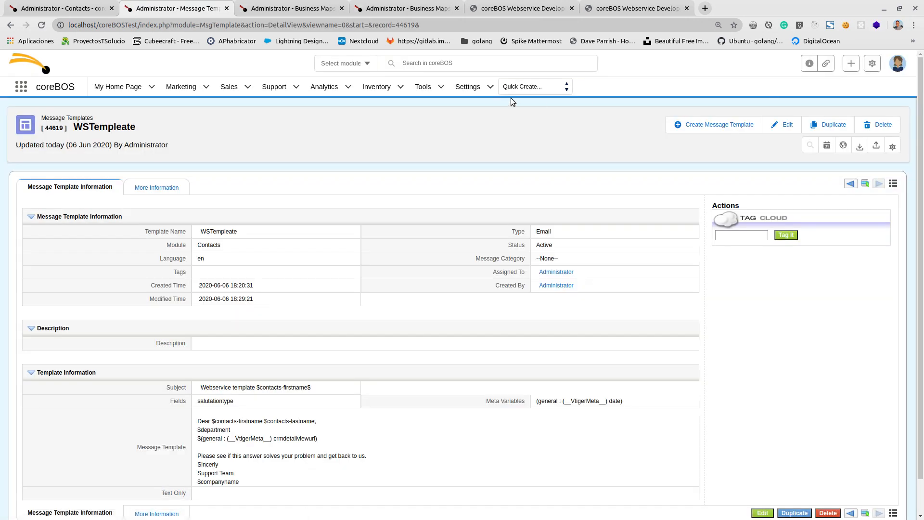
- Reopen the template for editing and insert the First Name field on a new line above $department
click(784, 125)
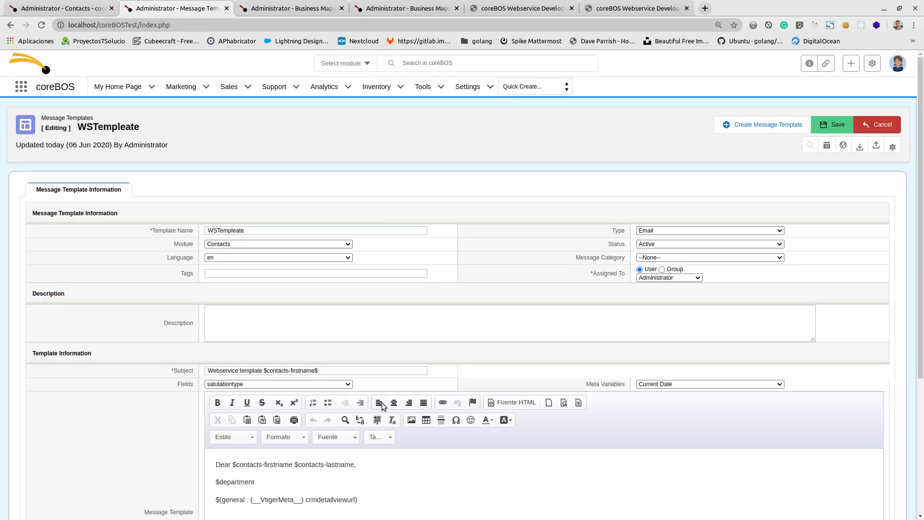
scroll(148, 320, down, 4)
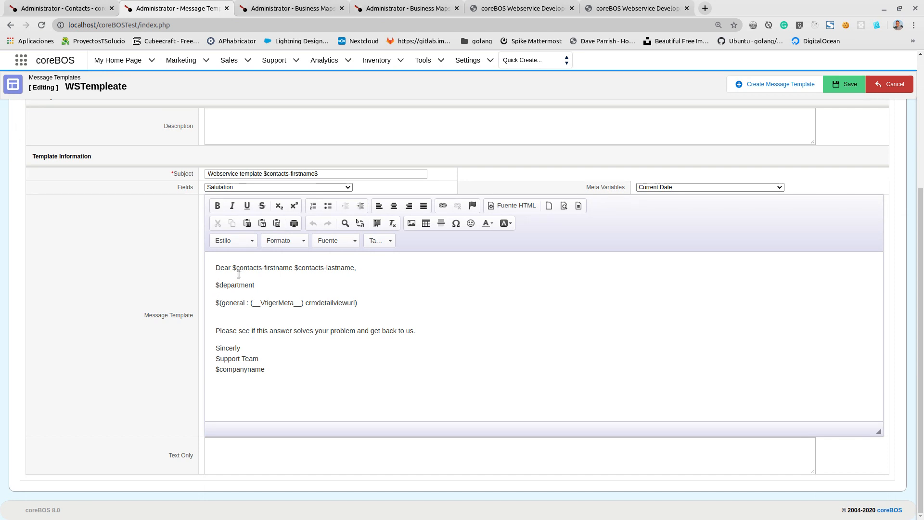
click(306, 289)
key(Return)
key(Up)
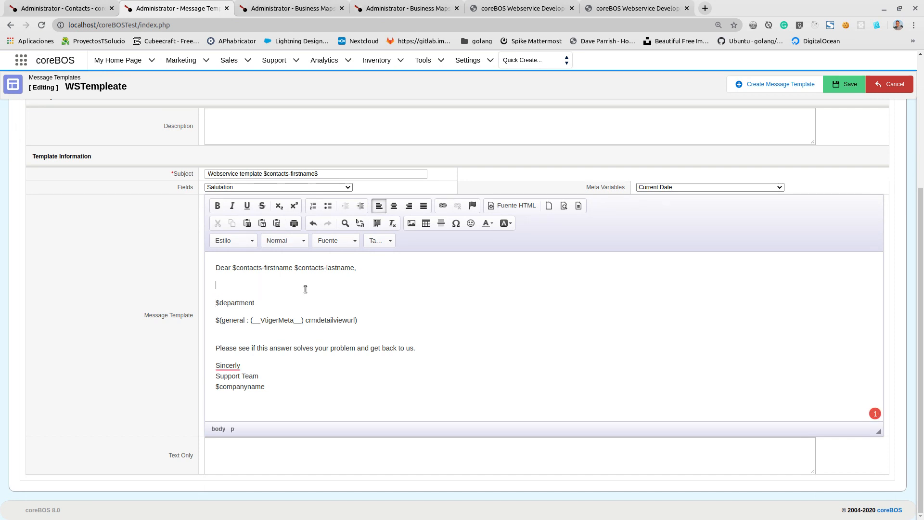
click(320, 186)
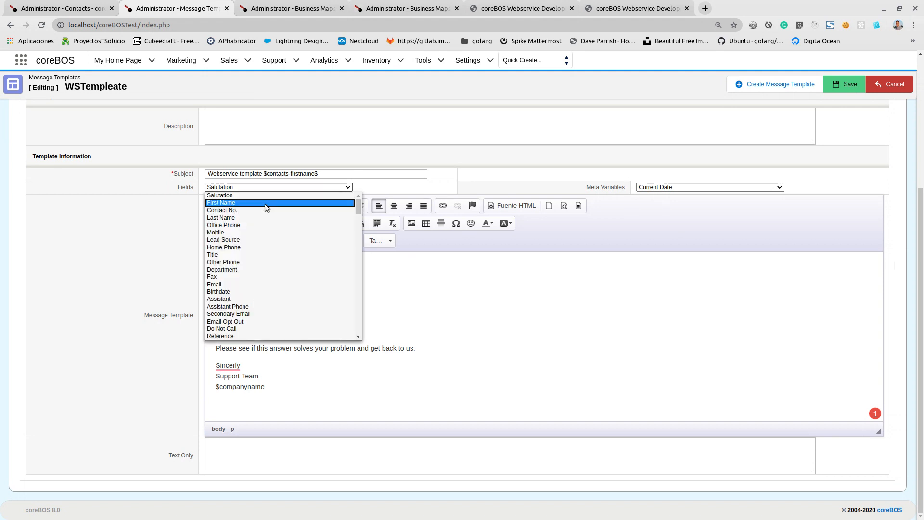
click(250, 198)
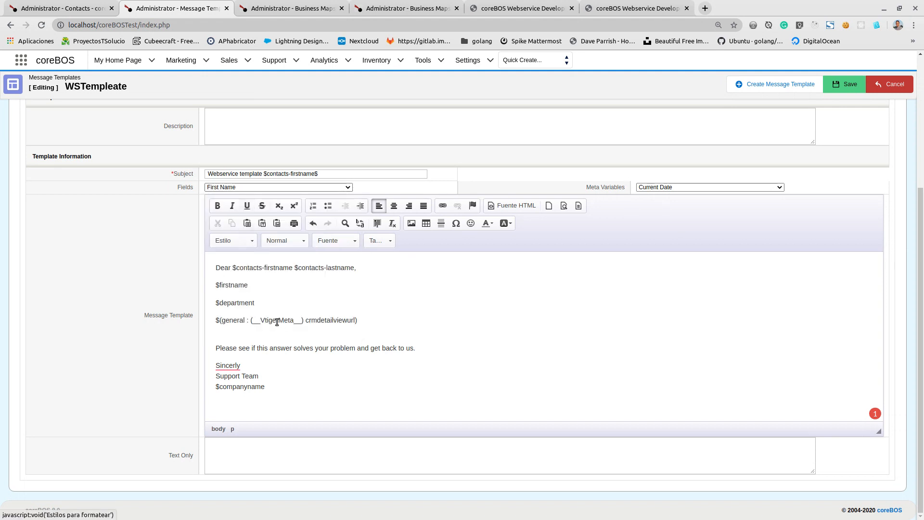
- Remove the contacts- prefix from both greeting placeholders so they read $firstname and $lastname
click(237, 268)
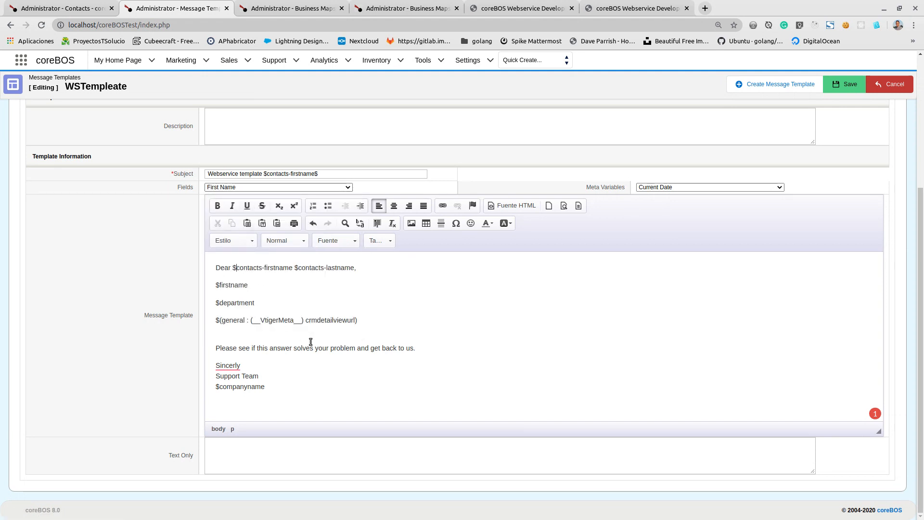
key(Delete)
key(Delete)
key(Delete)
key(Delete)
key(Delete)
key(Delete)
key(Delete)
key(Delete)
key(Delete)
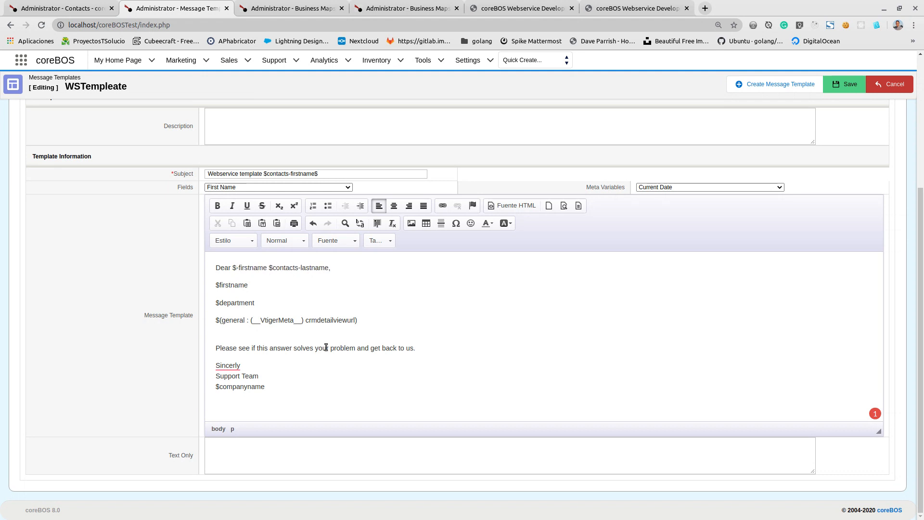
key(Right)
key(Delete)
key(Delete)
key(Delete)
key(Delete)
key(Delete)
key(Delete)
key(Delete)
key(Delete)
key(Delete)
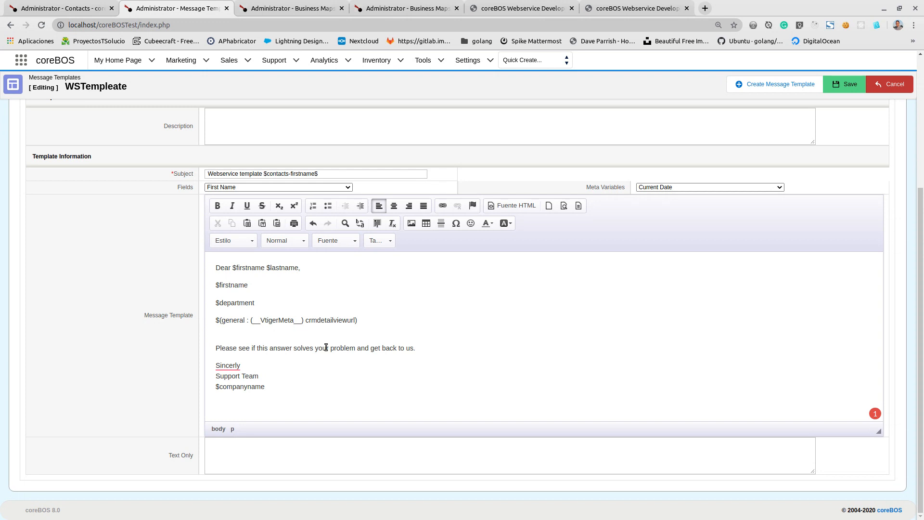
- Delete the extra $firstname line between the greeting and $department
key(Down)
key(shift+Home)
key(Delete)
key(Delete)
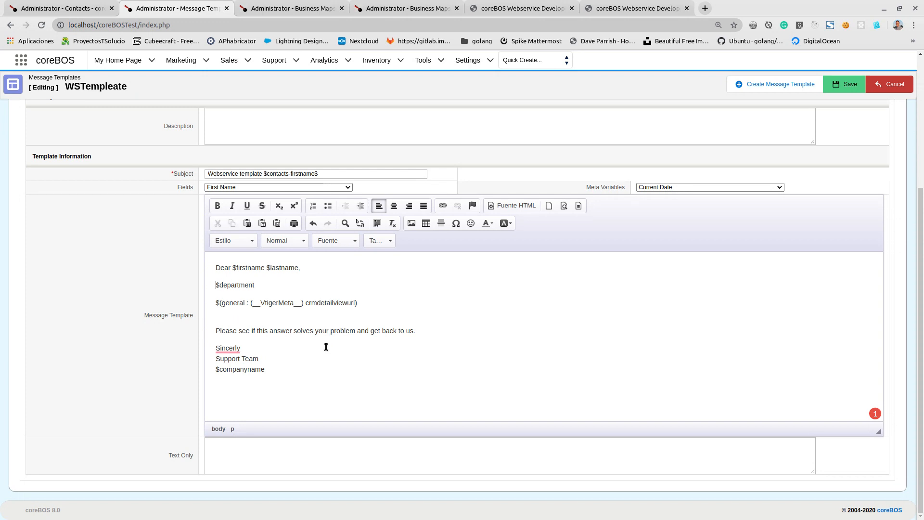
- Save the message template and rerun the map test for record 1084
click(838, 86)
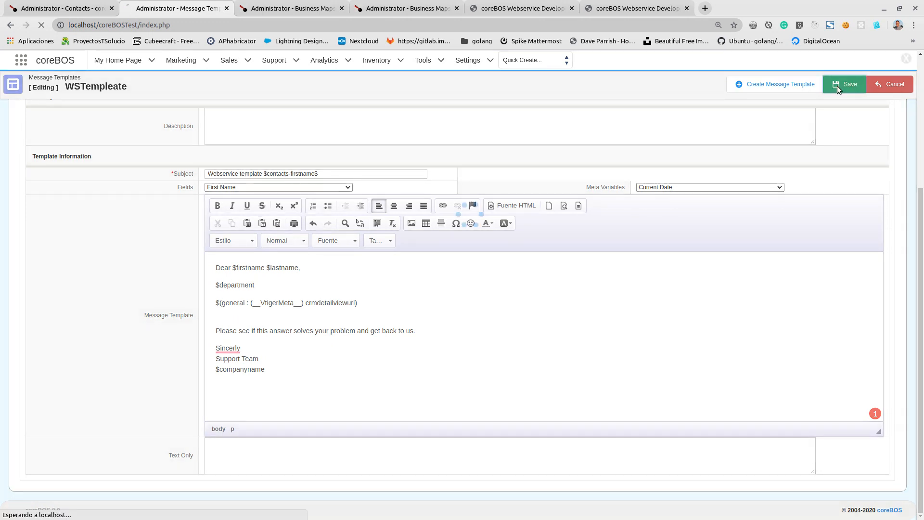
click(414, 6)
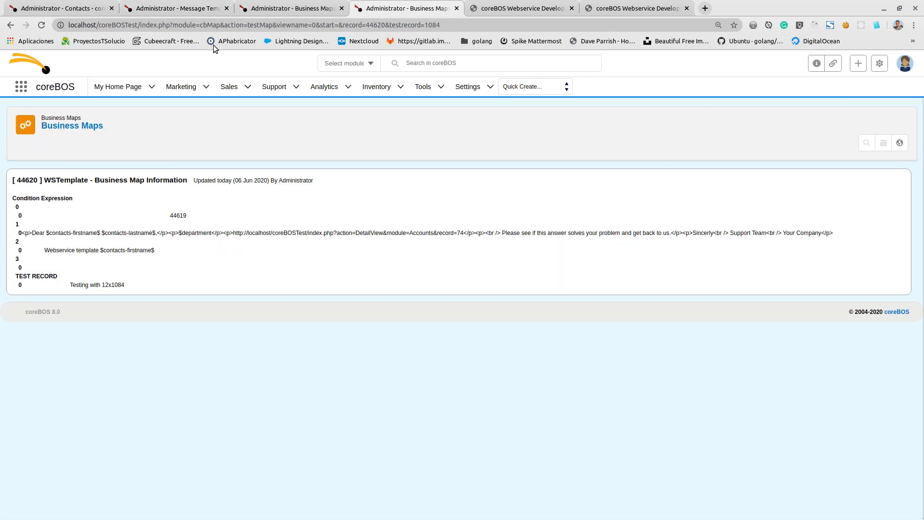
click(42, 25)
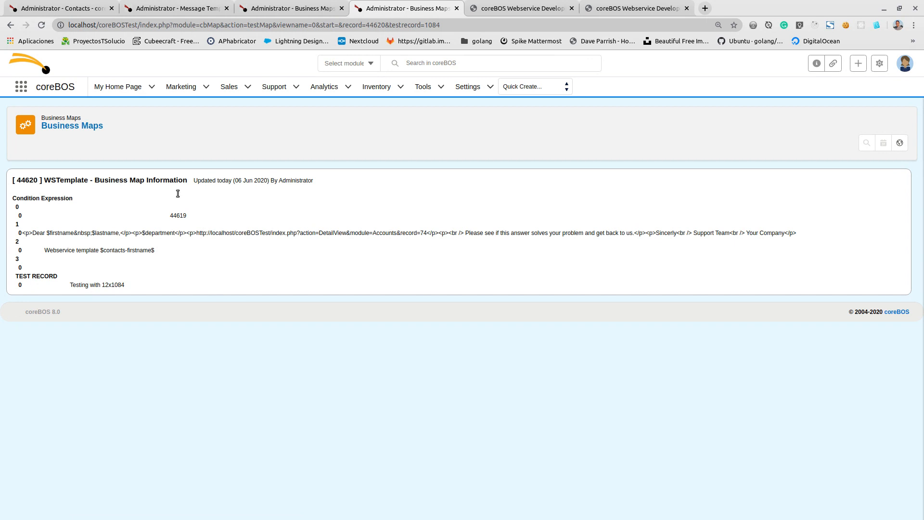
- Replace the &nbsp; between $firstname and $lastname with a plain space in the template's HTML source and save the template
click(179, 8)
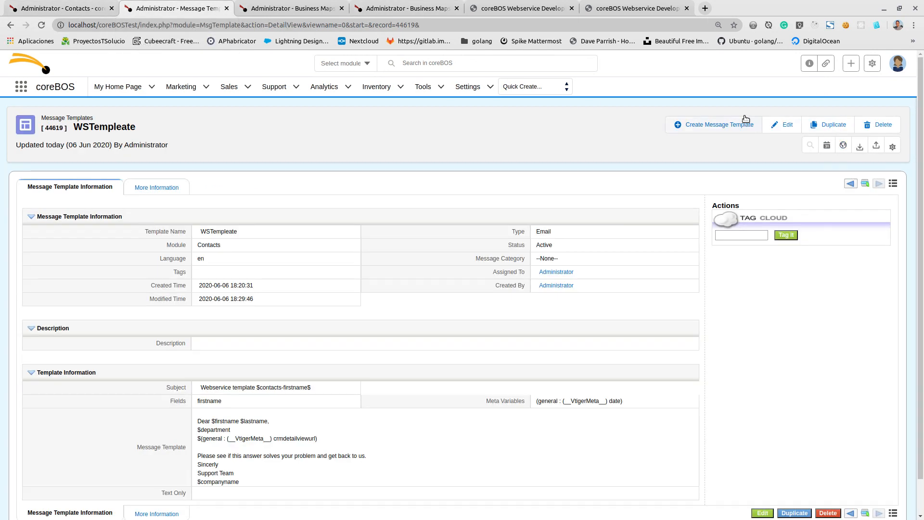
click(783, 125)
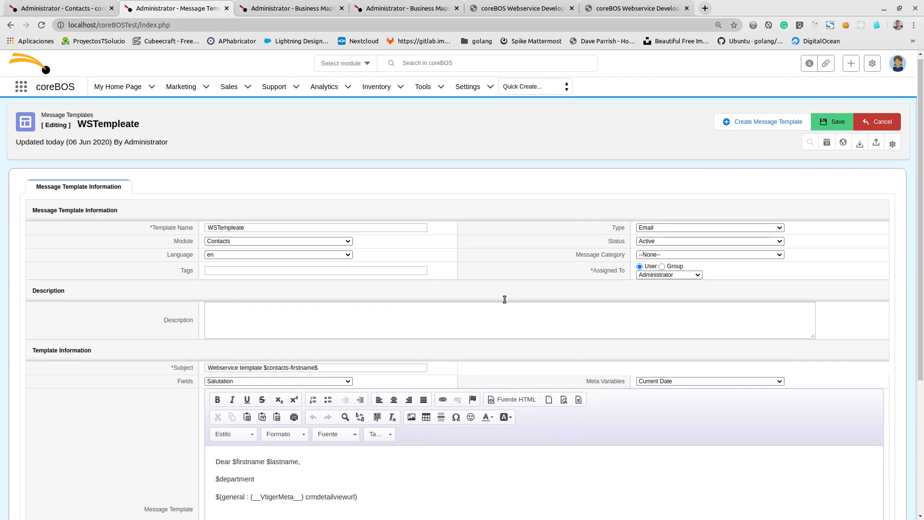
scroll(504, 299, down, 3)
click(513, 241)
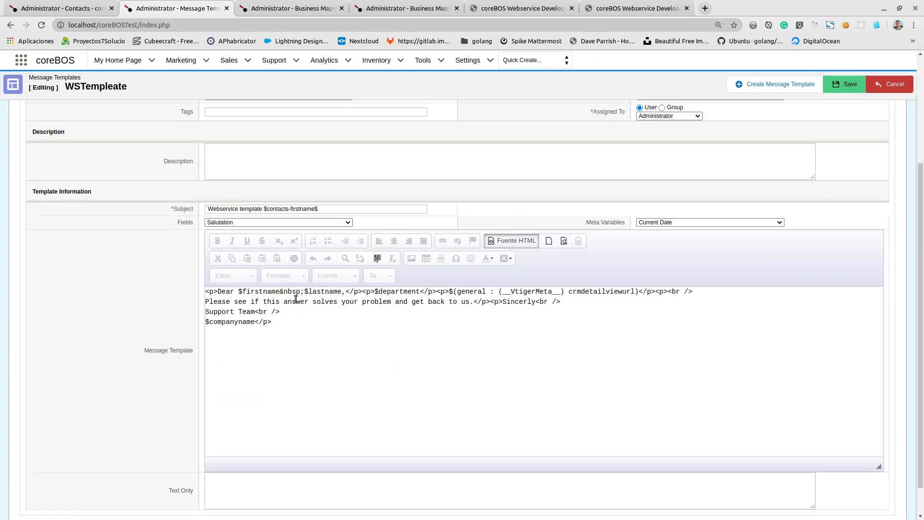
click(281, 291)
key(Delete)
key(Delete)
key(Delete)
key(Delete)
key(Delete)
key(Delete)
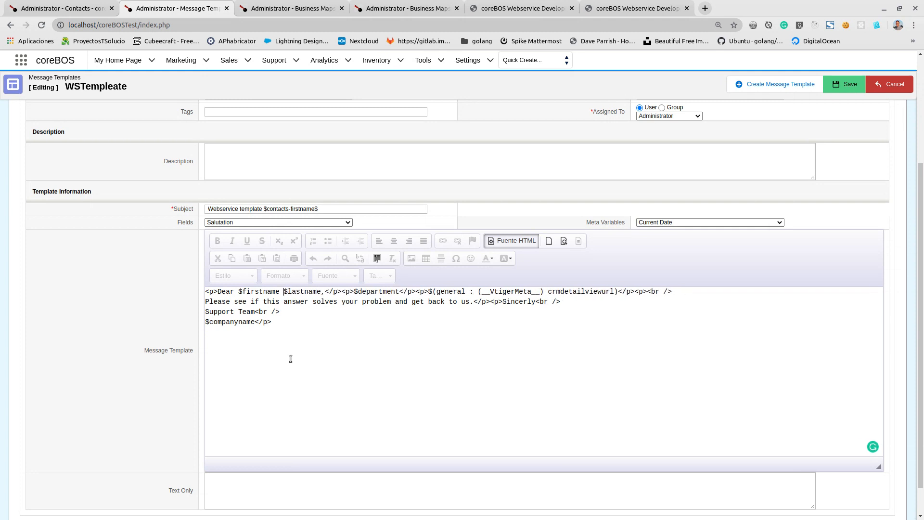
click(840, 87)
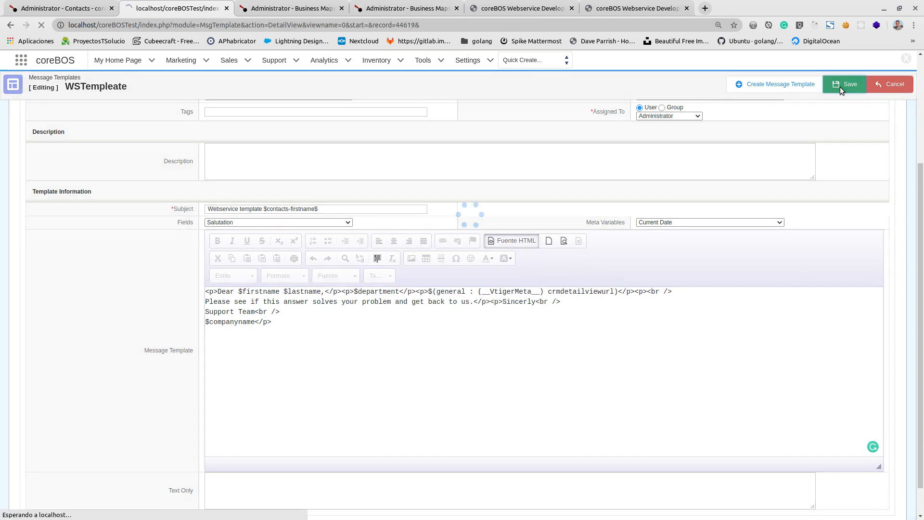
- Rerun the map test and check the merged record link against the WSTemplate map's content
click(399, 5)
click(41, 25)
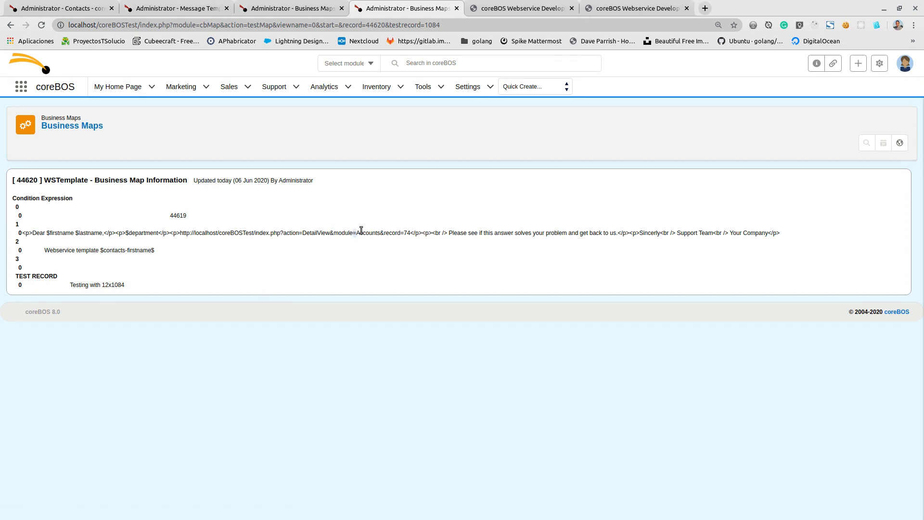
drag(354, 232, 428, 231)
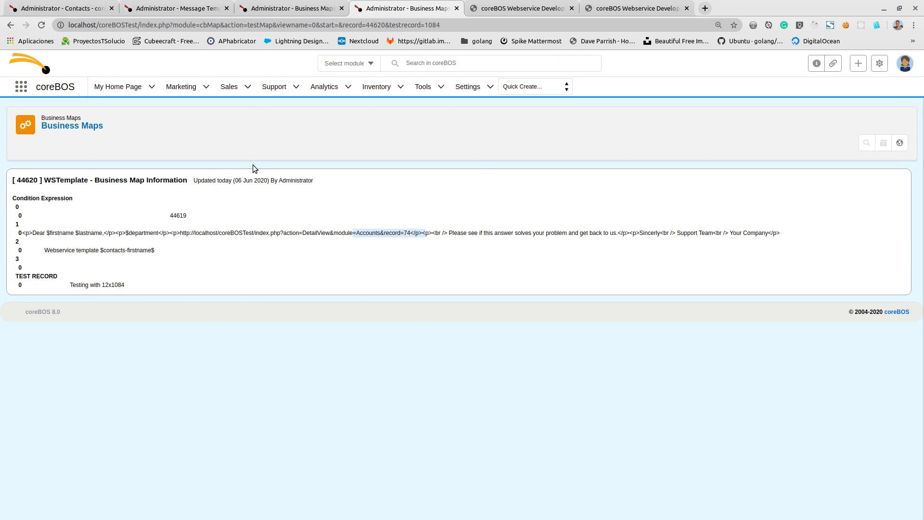
click(279, 6)
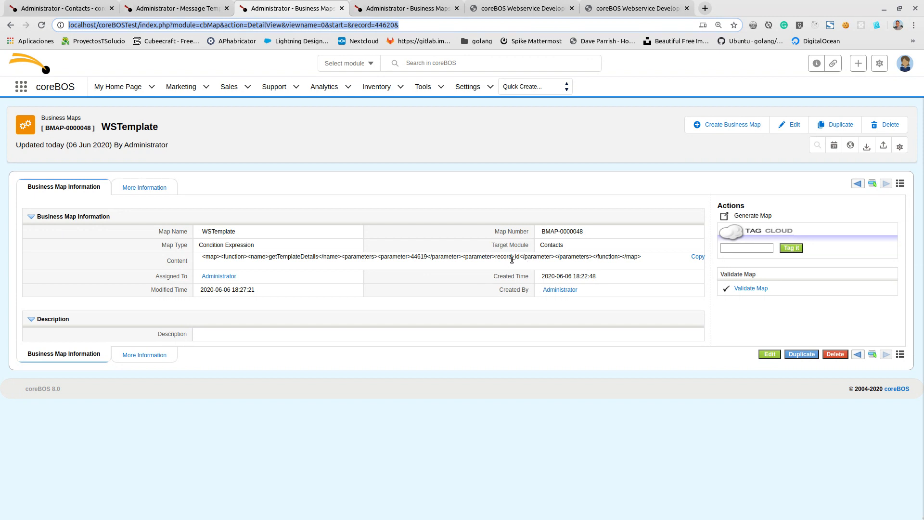
- Change the message template's subject to "Webservice template $firstname" and save it
click(407, 8)
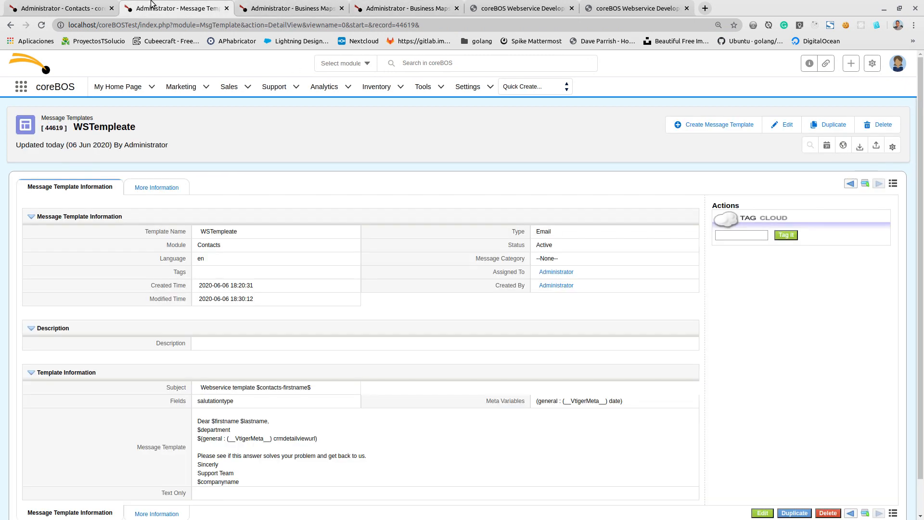
click(152, 6)
click(282, 8)
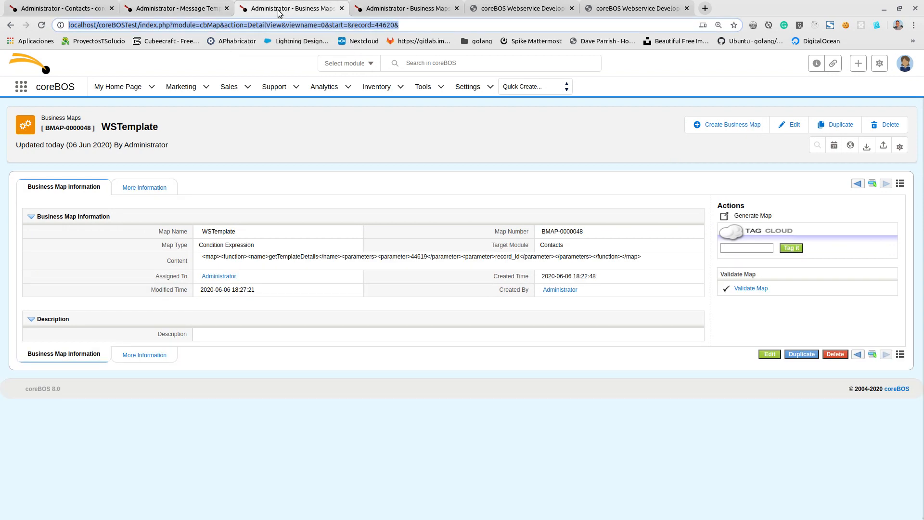
click(75, 2)
key(ctrl+Tab)
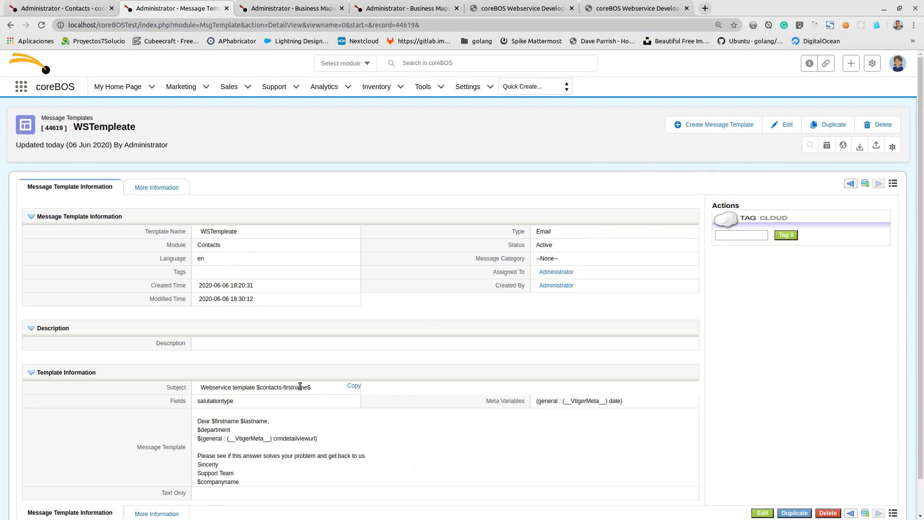
double_click(298, 385)
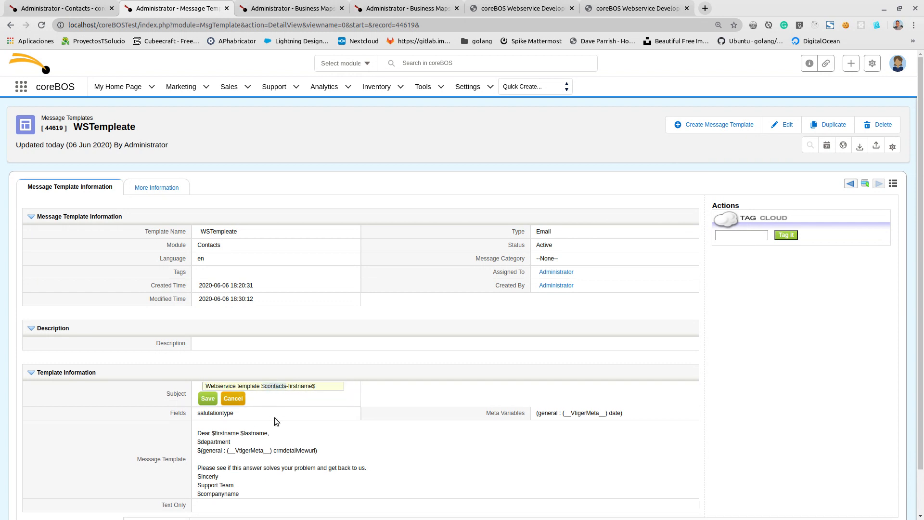
key(Delete)
key(Delete)
key(BackSpace)
click(216, 400)
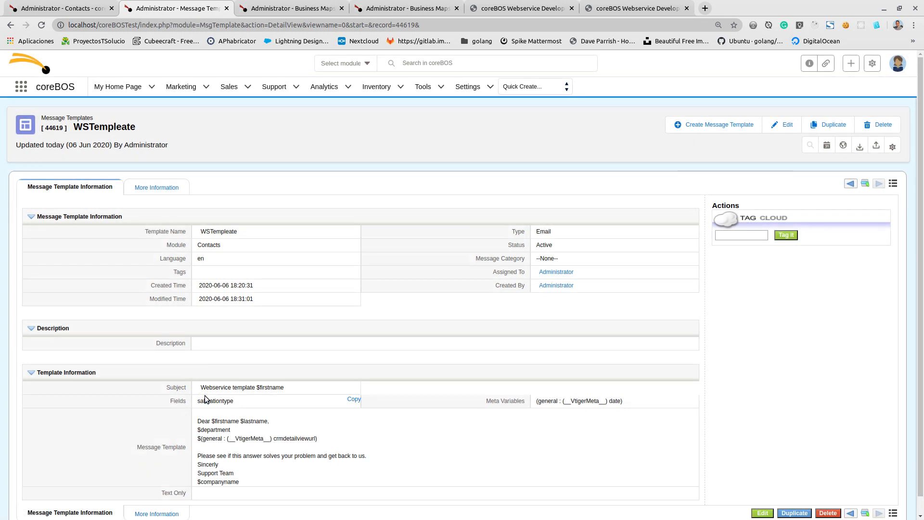
- Compare the WSTemplate map's content with its test output for record 1084
click(406, 8)
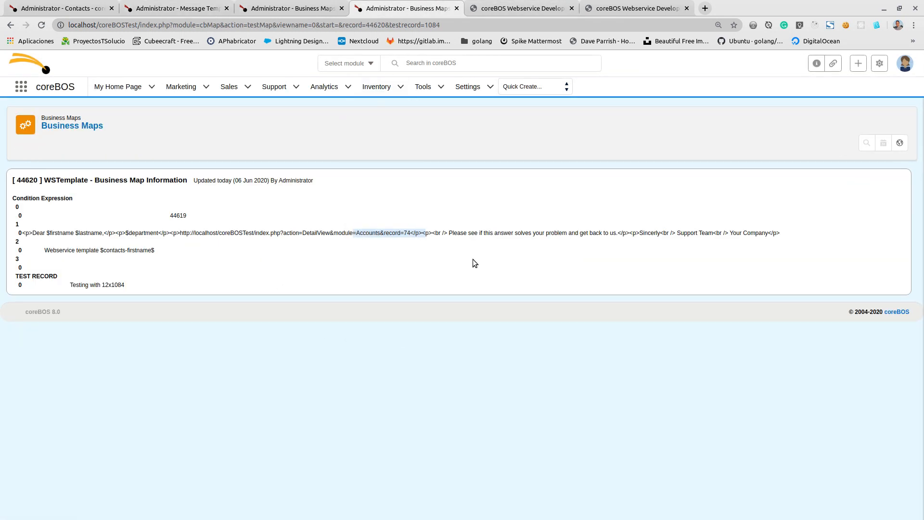
click(309, 6)
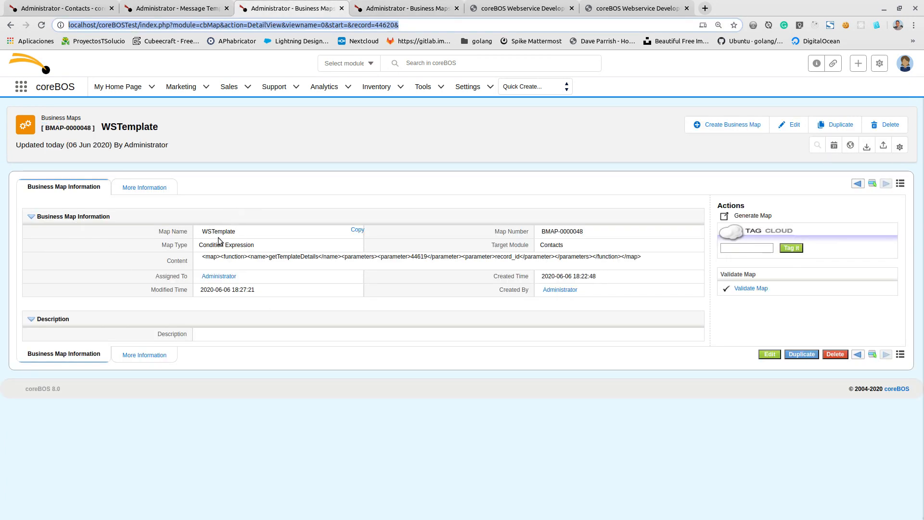
mouse_move(215, 260)
click(389, 9)
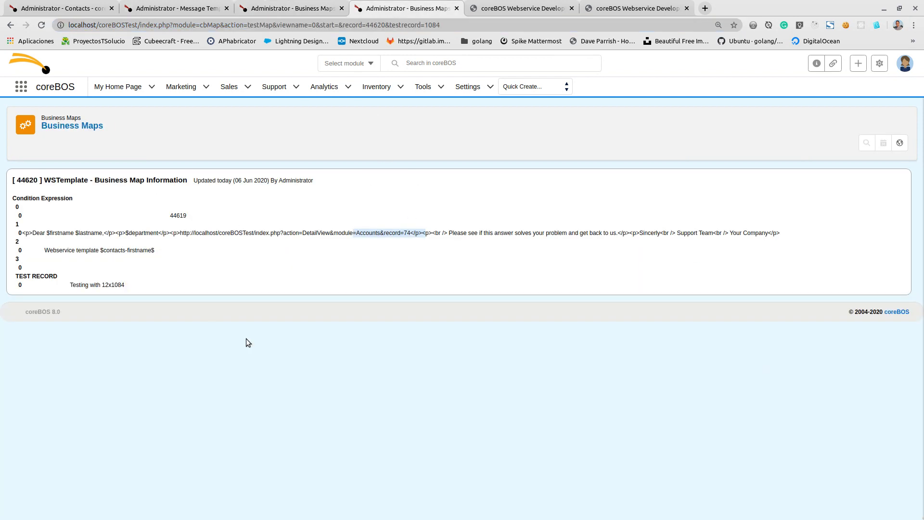
click(291, 8)
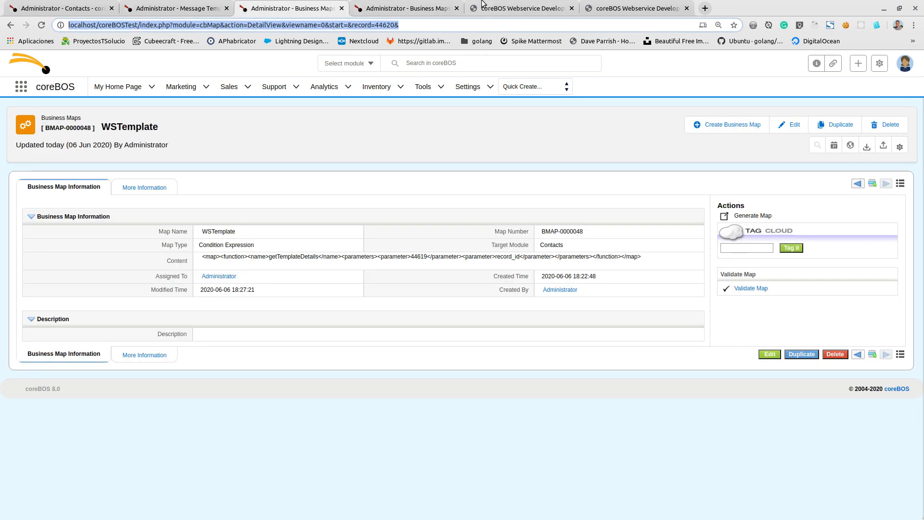
- Copy the cbRule doInvoke PHP sample from the text editor into the coreBOS Webservice Development code area as its only content
click(513, 8)
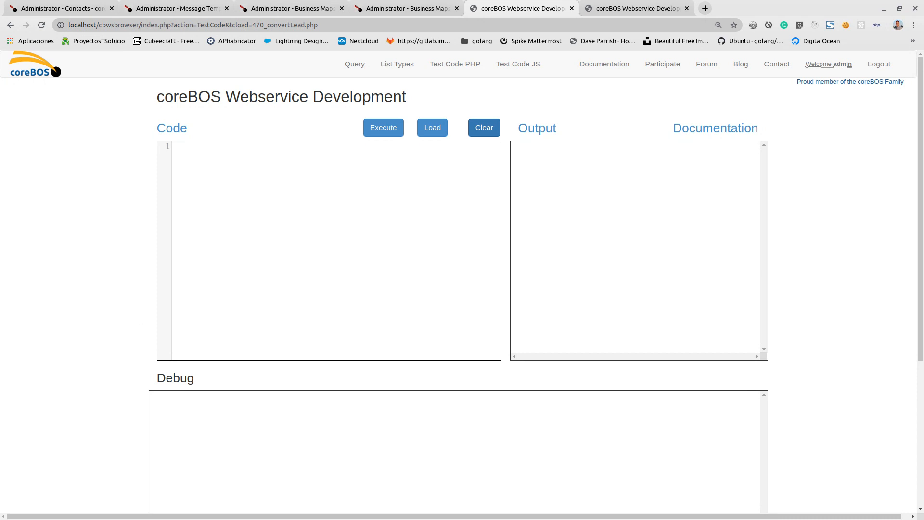
key(alt+Tab)
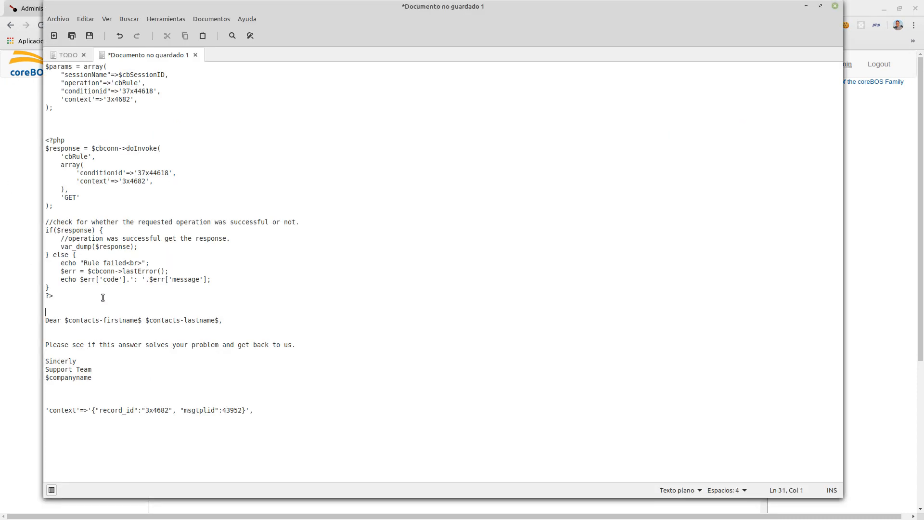
drag(64, 304, 48, 139)
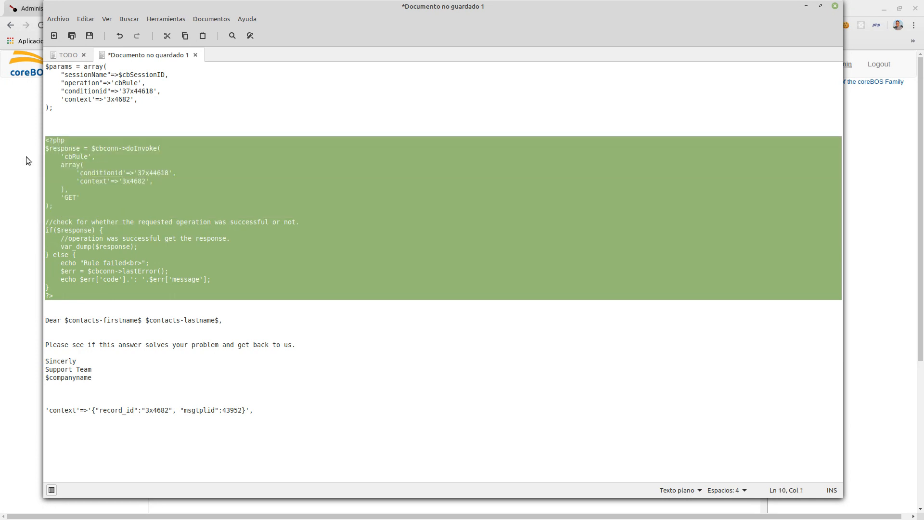
key(alt+Tab)
text(1084)
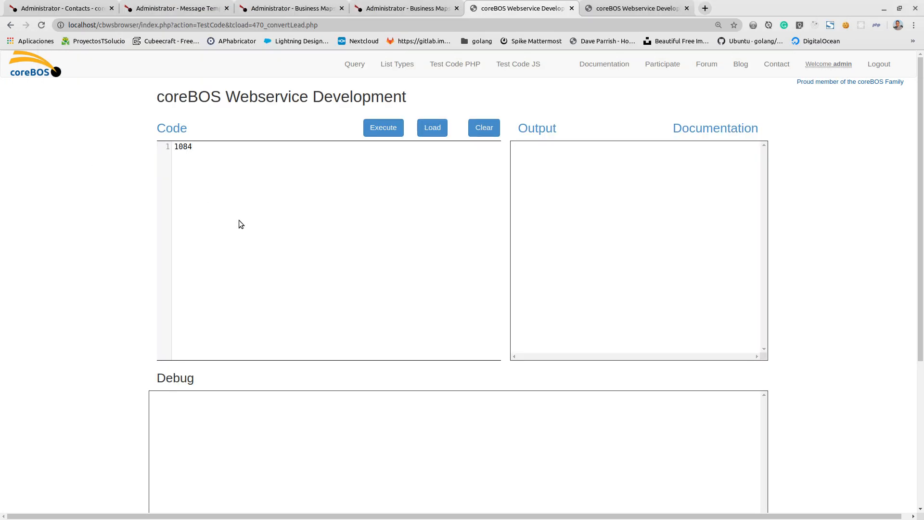
text($$)
key(alt+Tab)
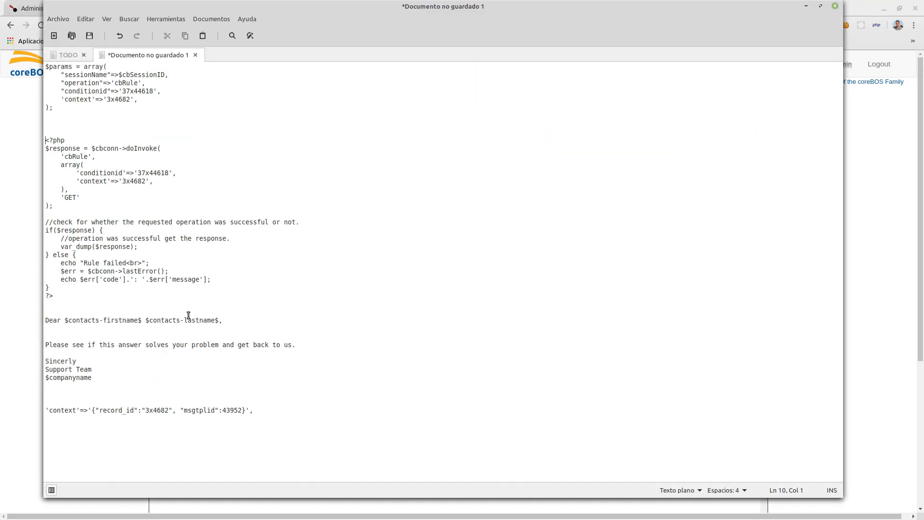
drag(57, 297, 44, 140)
key(ctrl+c)
click(4, 178)
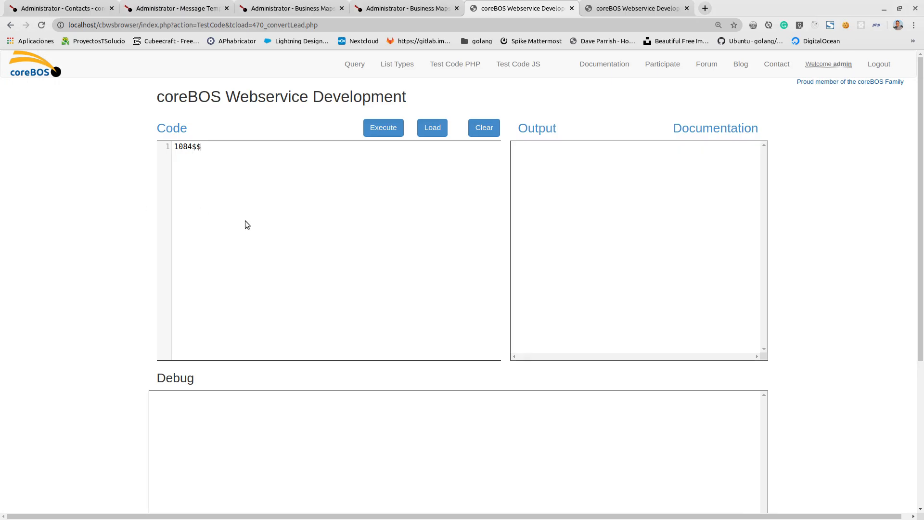
key(ctrl+v)
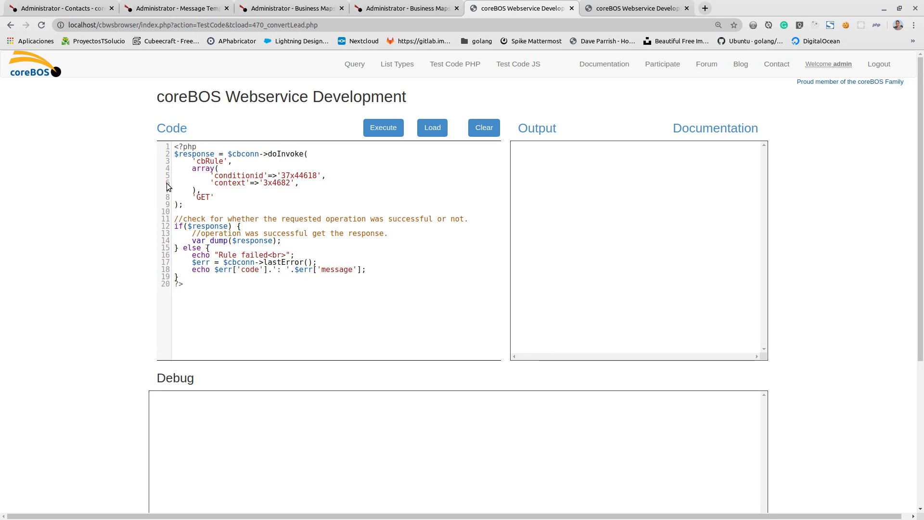
- Set the cbRule call's conditionid to '37x44620', taking the record number from the WSTemplate map's address
double_click(236, 176)
click(387, 7)
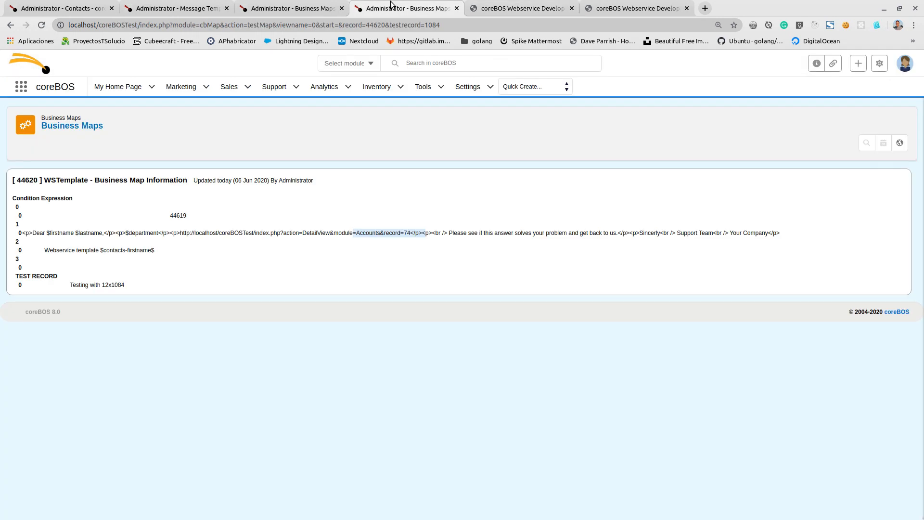
click(308, 6)
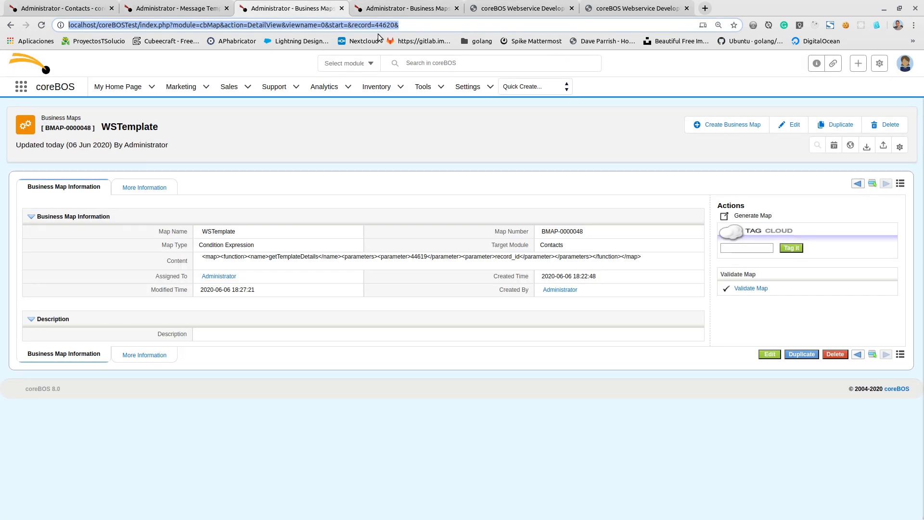
click(376, 25)
drag(375, 25, 394, 25)
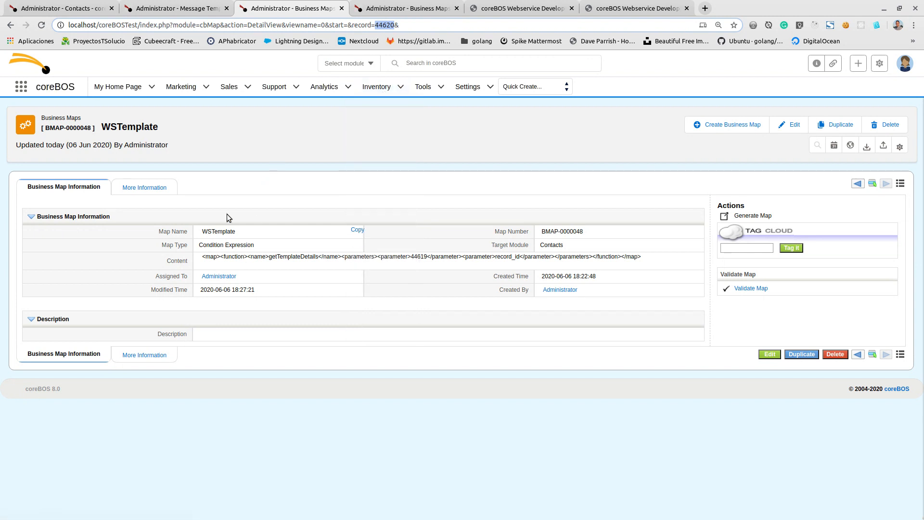
click(518, 9)
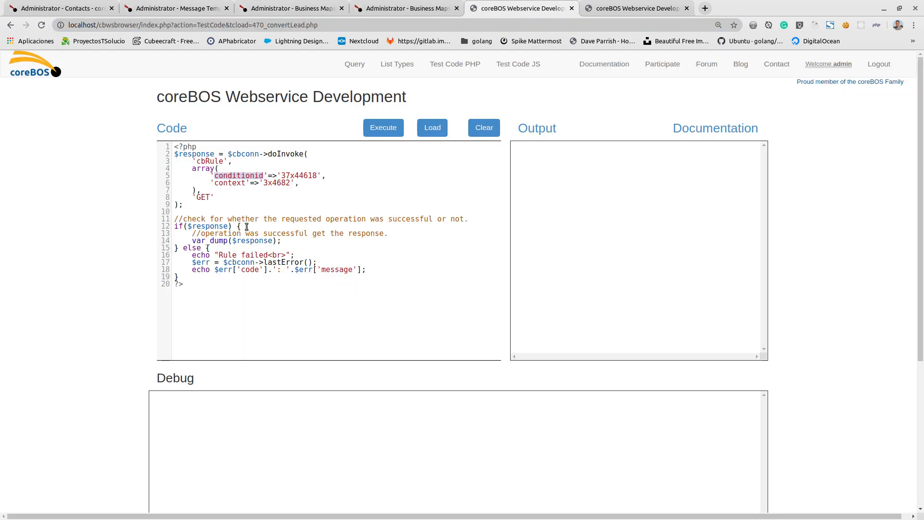
click(301, 175)
mouse_move(303, 176)
mouse_down()
mouse_move(292, 176)
mouse_move(317, 176)
mouse_up()
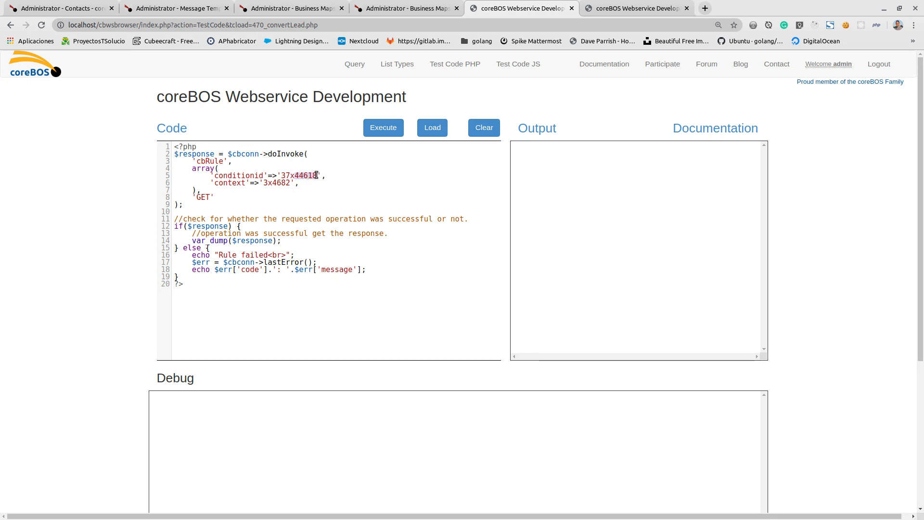
text(44620)
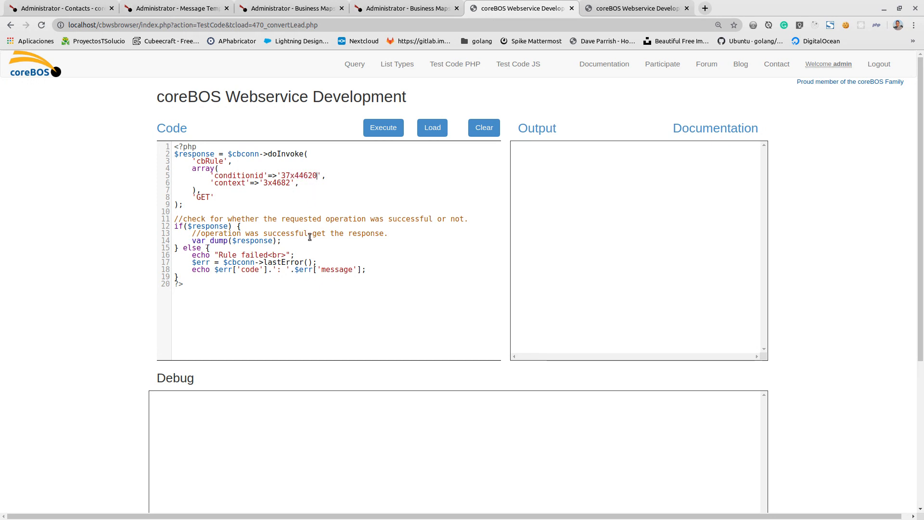
- Look up the cbMap module's REST ID in the web service type list to check the conditionid prefix
click(617, 4)
click(685, 70)
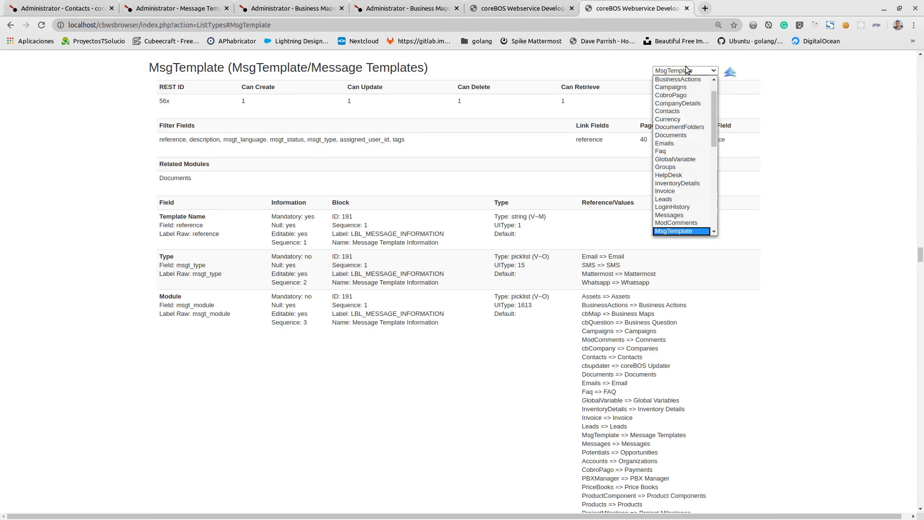
scroll(682, 217, down, 5)
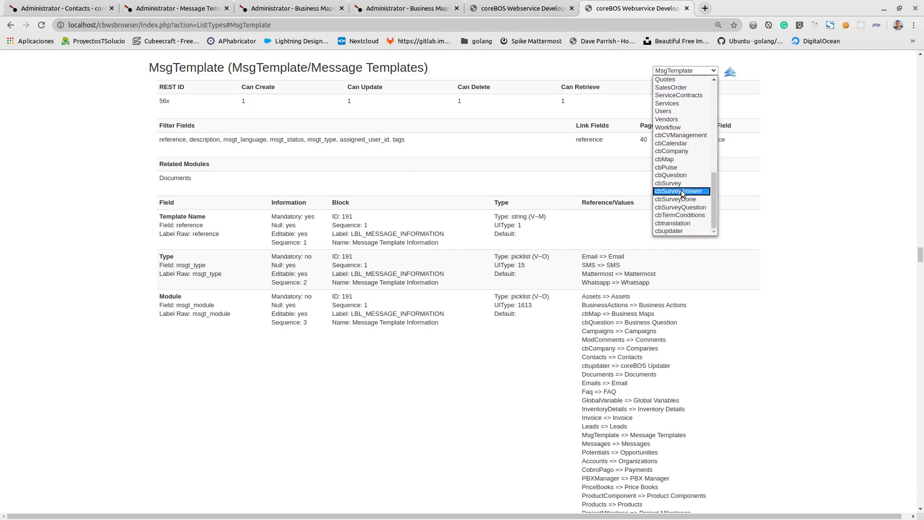
click(690, 158)
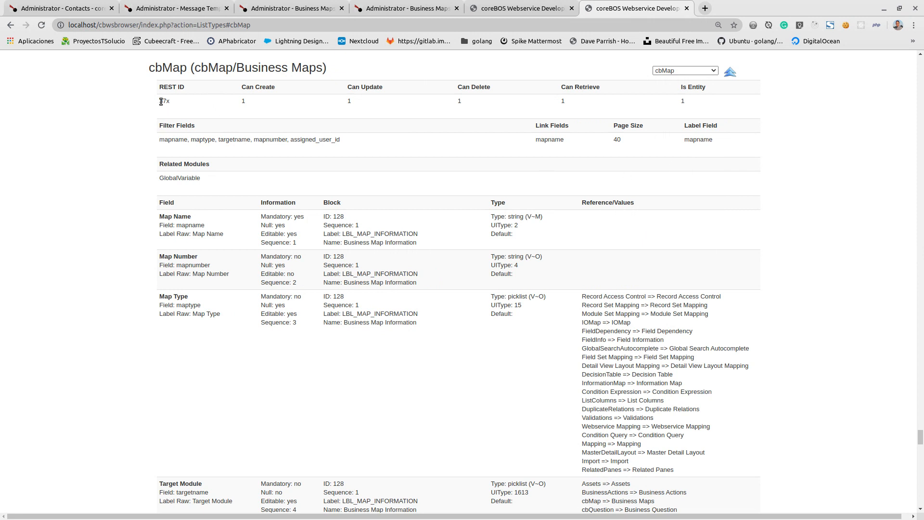
drag(158, 101, 180, 102)
click(494, 9)
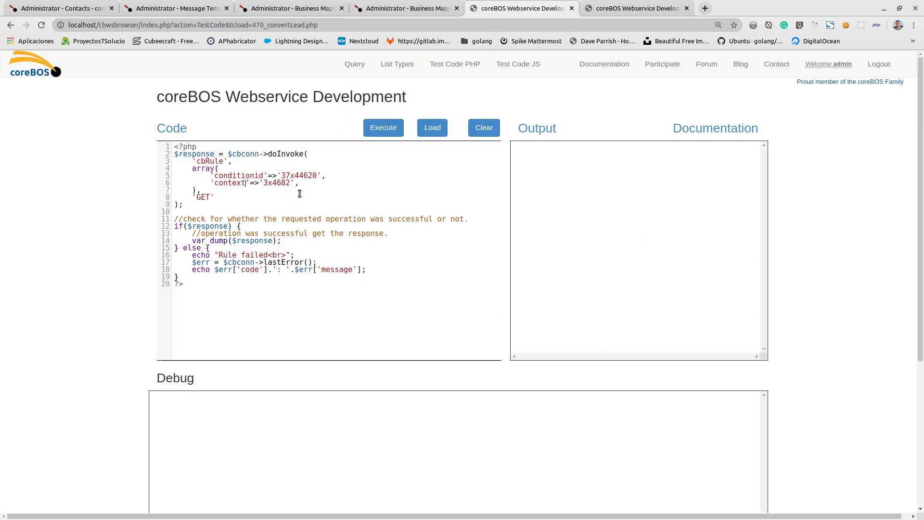
- Set the cbRule call's context to '12x1084'
click(265, 183)
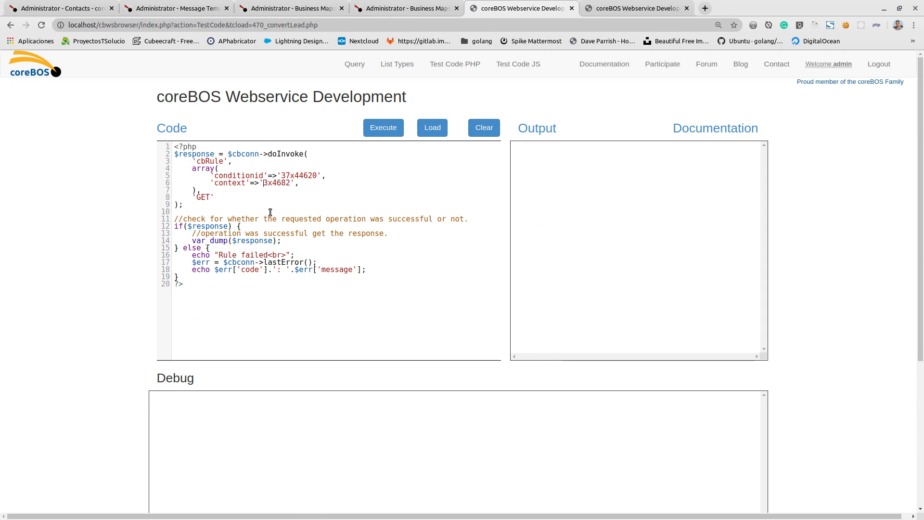
text(12)
key(Delete)
key(Right)
key(shift+Right)
key(shift+Right)
key(shift+Right)
key(shift+Right)
text(1084)
- Execute the cbRule code and compare the merged output with contact record 1084 and the message template
click(383, 128)
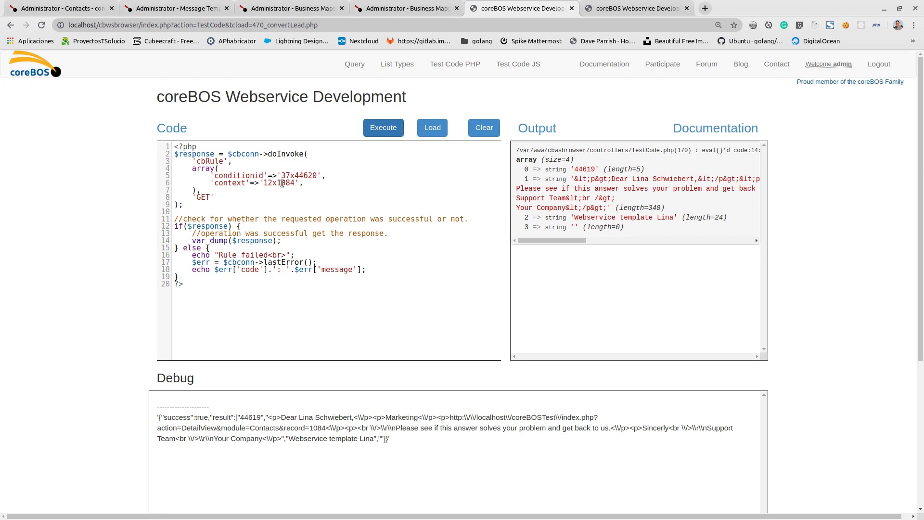
drag(532, 240, 547, 239)
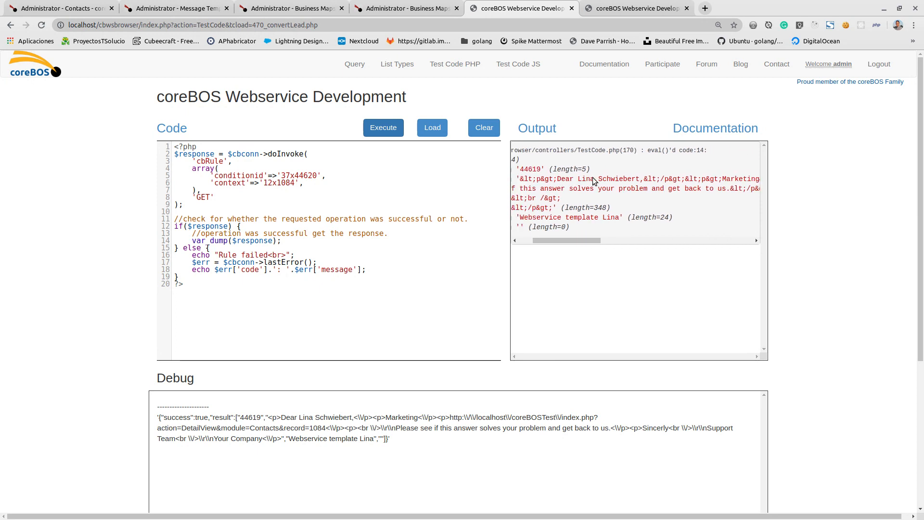
click(75, 13)
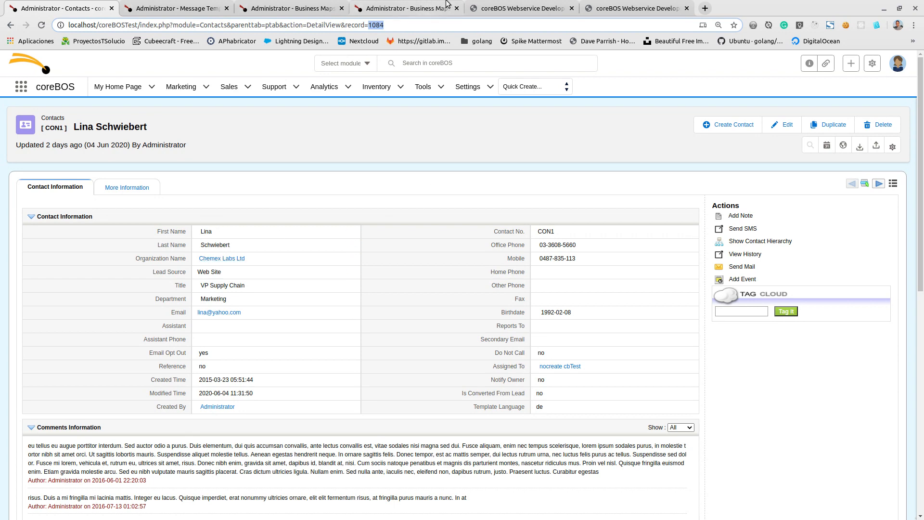
click(518, 8)
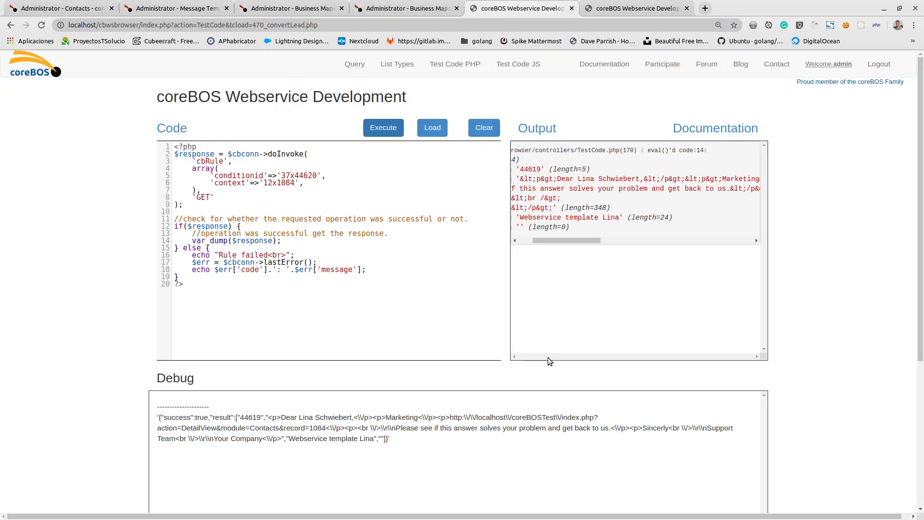
drag(560, 242, 696, 239)
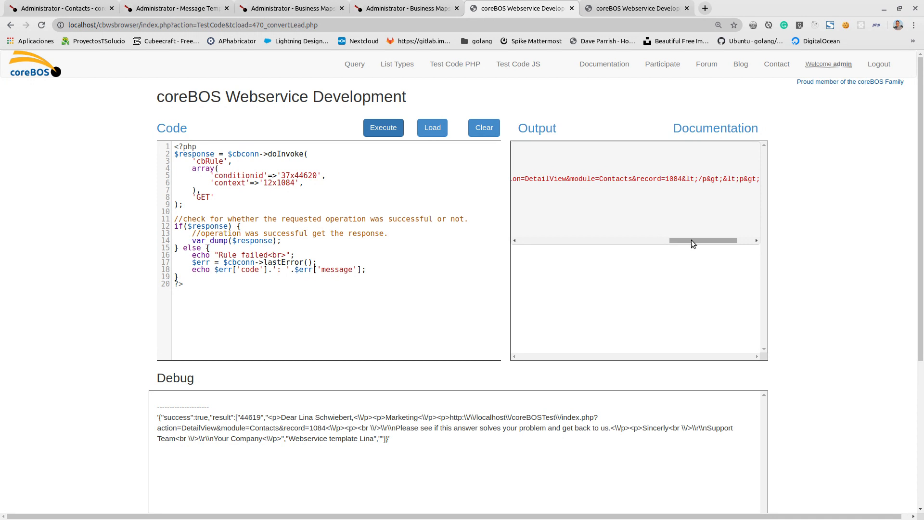
drag(692, 240, 531, 244)
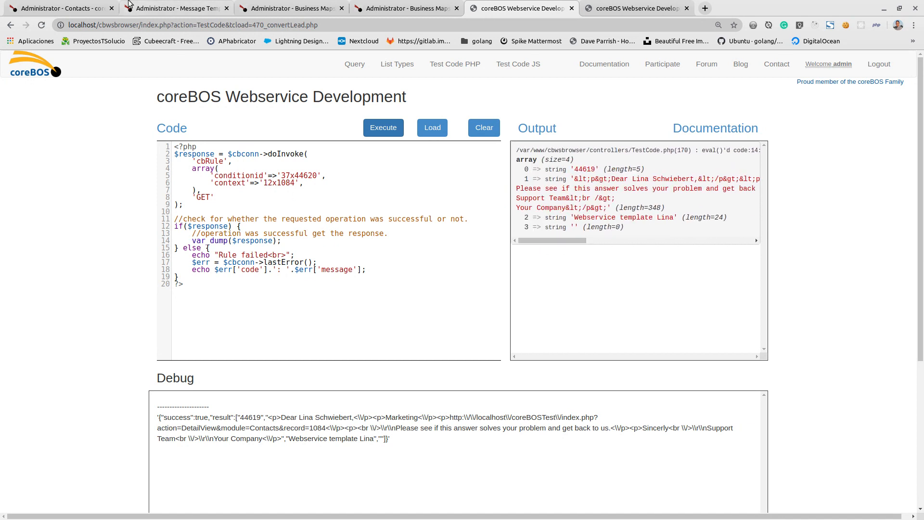
click(169, 8)
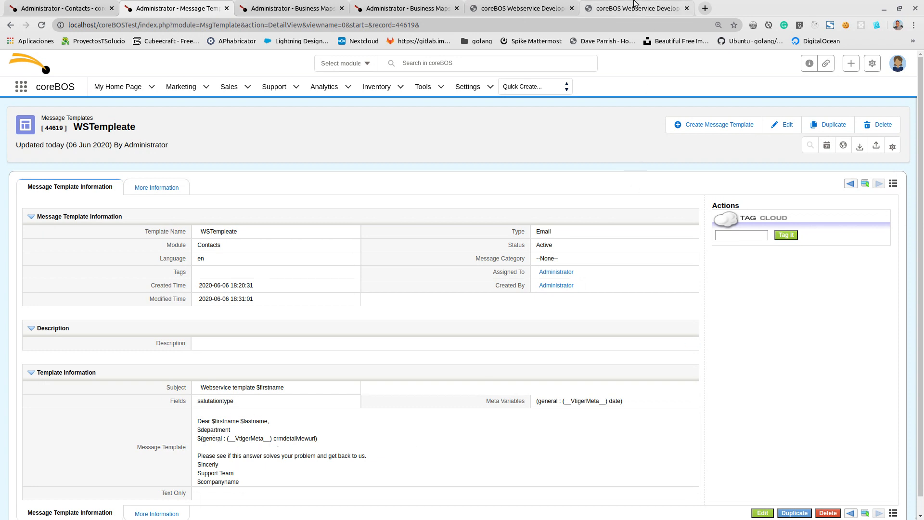
- Examine the merged message body and subject in the cbRule output, and check the conditionid used in the call
click(542, 9)
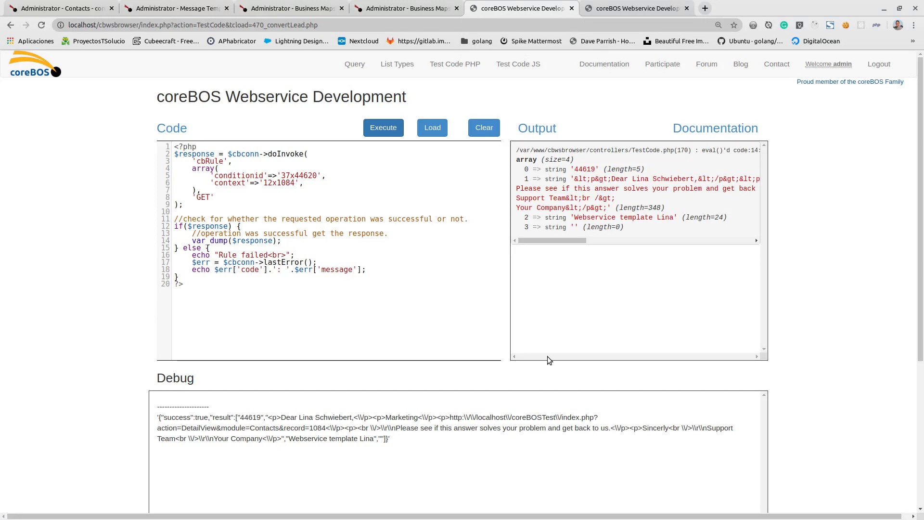
drag(553, 241, 531, 235)
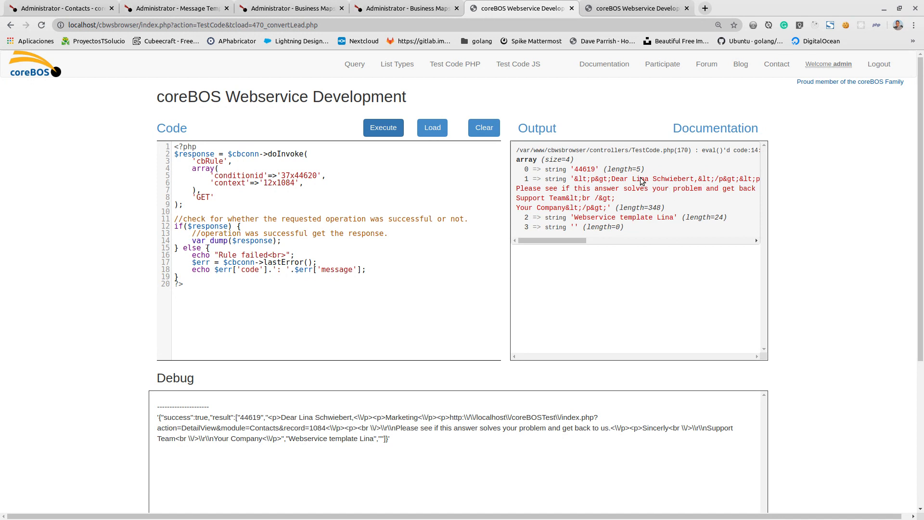
drag(612, 179, 698, 179)
drag(575, 218, 676, 219)
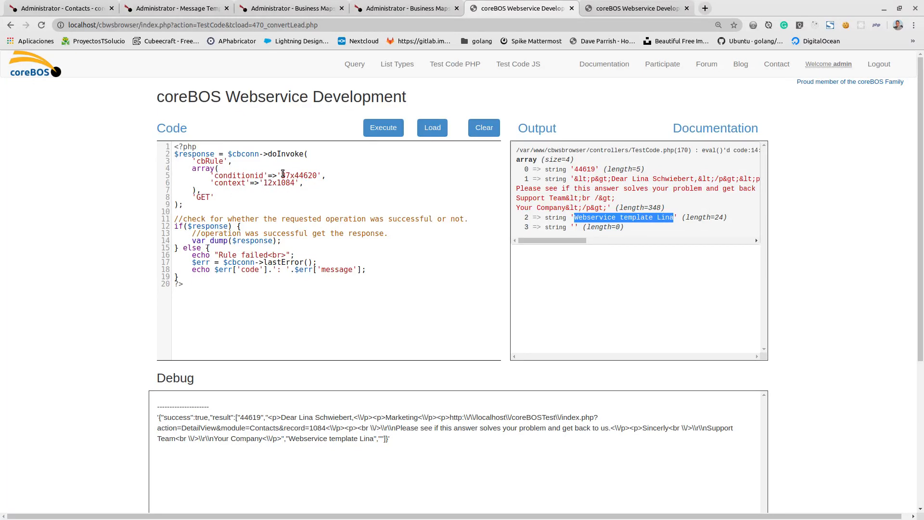
drag(283, 175, 317, 177)
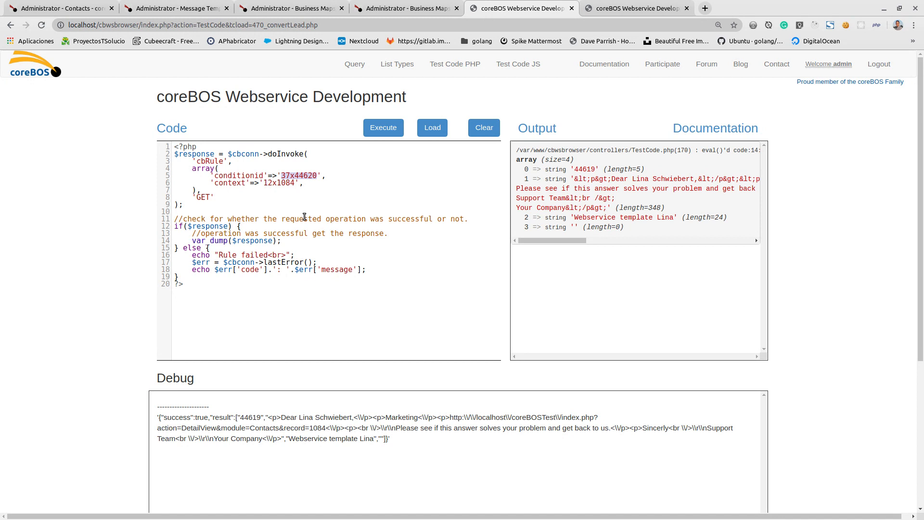
- Set the cbRule call's context to '12x1085' and execute the code
click(294, 183)
key(BackSpace)
text(5)
click(390, 135)
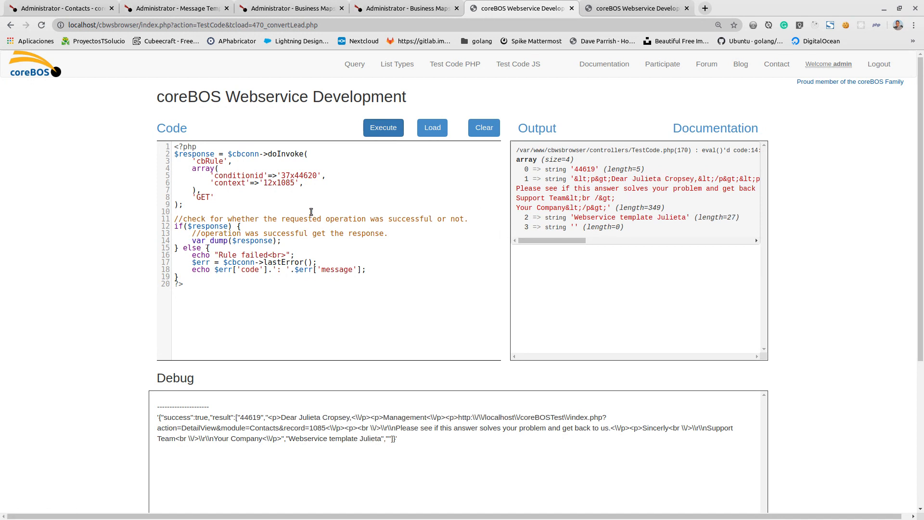
- Replace the fixed template ID 44619 in the WSTemplate map's content with the variable msgtplid and save the map
click(387, 6)
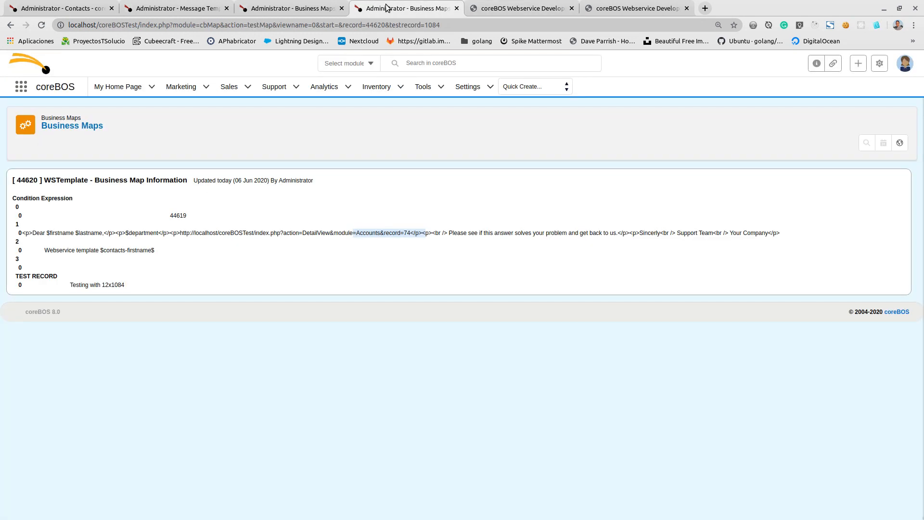
click(295, 6)
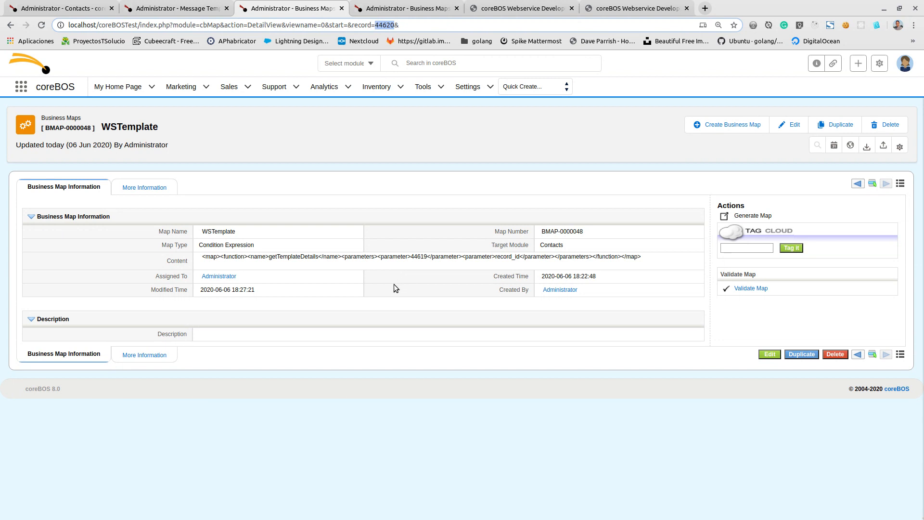
double_click(418, 257)
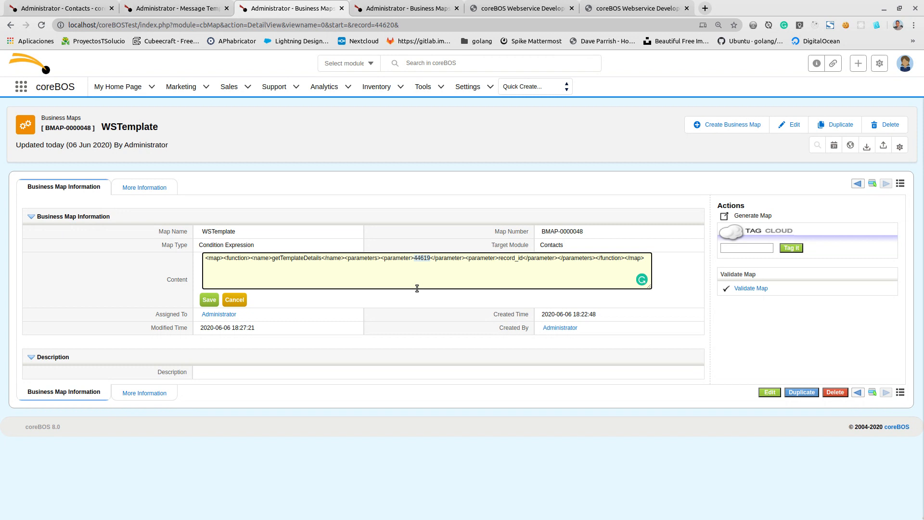
text(msgtpl)
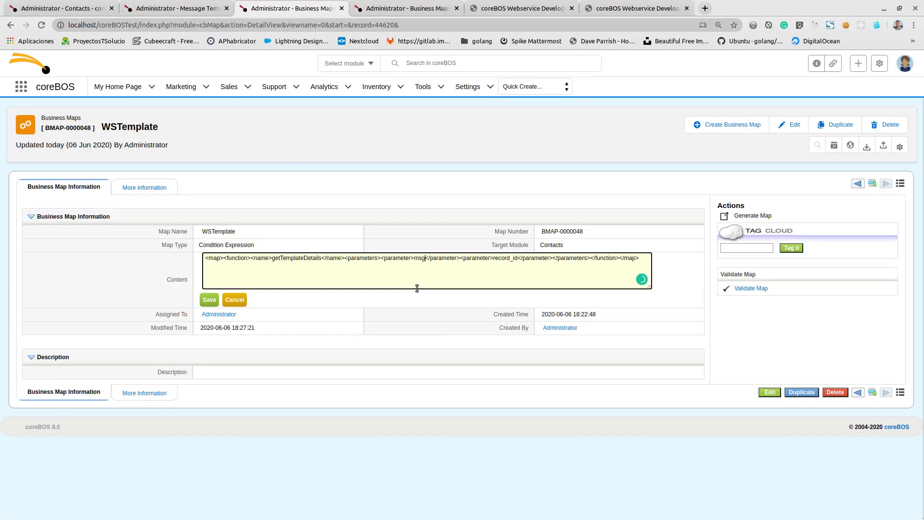
text(id)
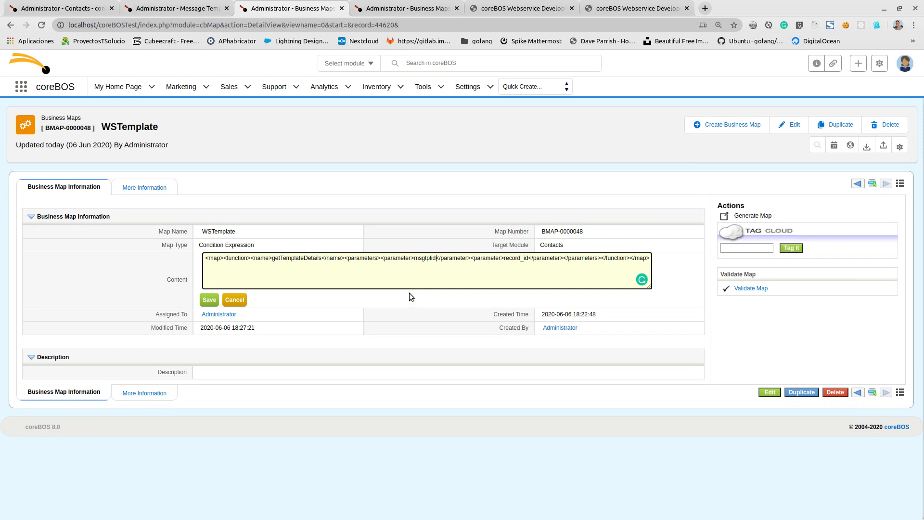
click(209, 299)
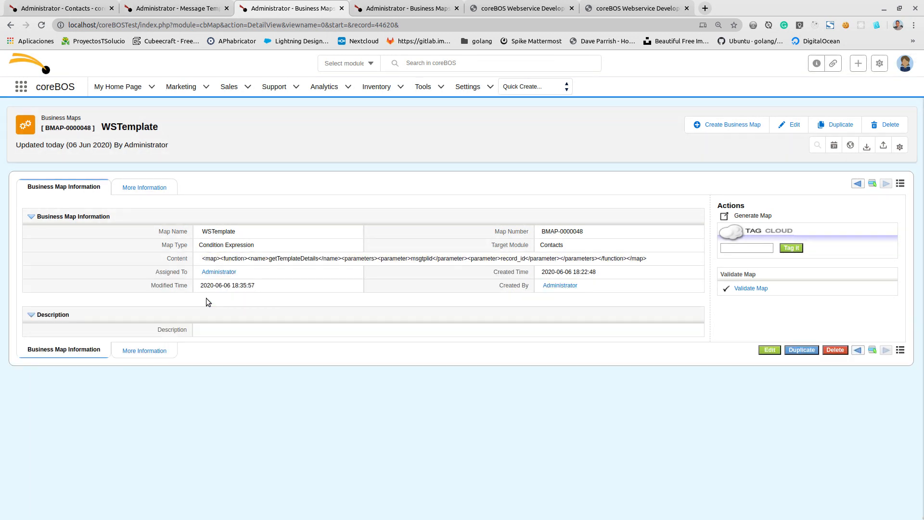
- Rewrite the cbRule context as a JSON string with record_id set to "12x1085" and an added "msgtplid" key
click(503, 8)
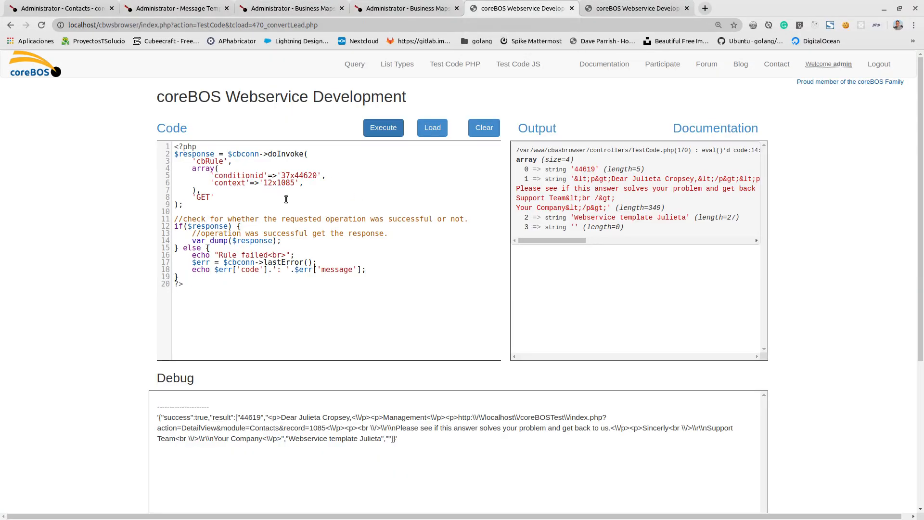
click(265, 185)
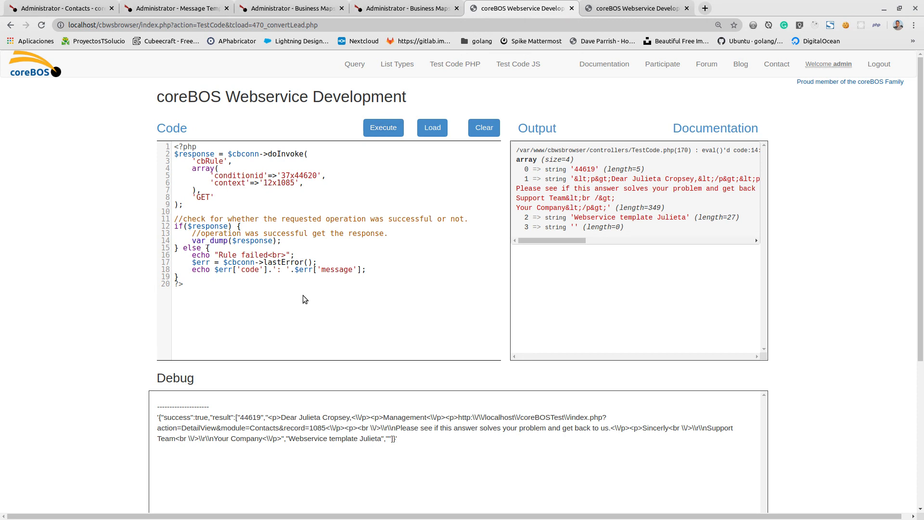
text({"record_id":")
key(Right)
text(",)
text("msgtplid":)
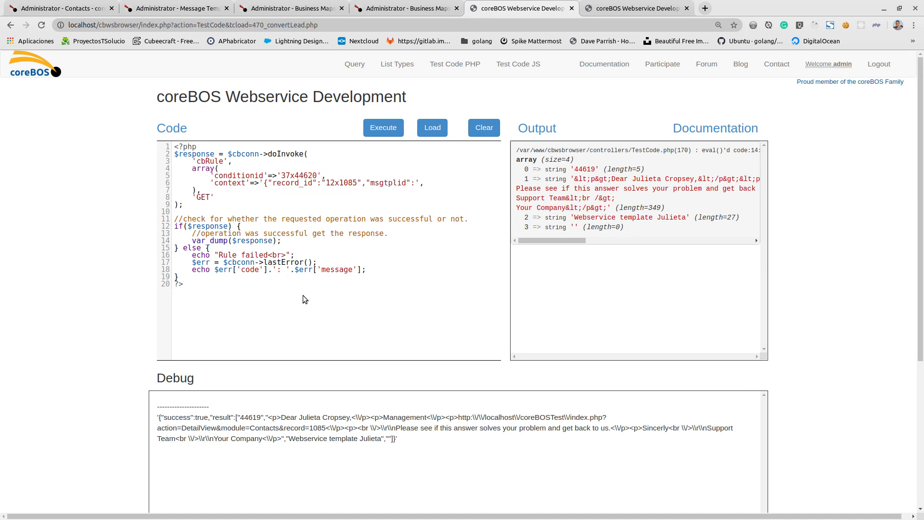
- Complete the context JSON with msgtplid 44619, copied from the WSTempleate message template's address, and execute the code to check its output
click(48, 8)
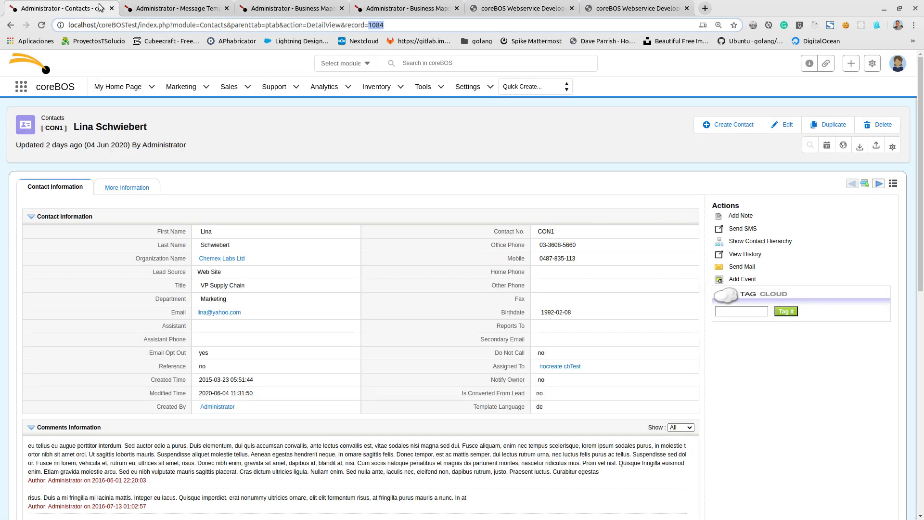
click(153, 9)
drag(395, 27, 415, 27)
key(ctrl+c)
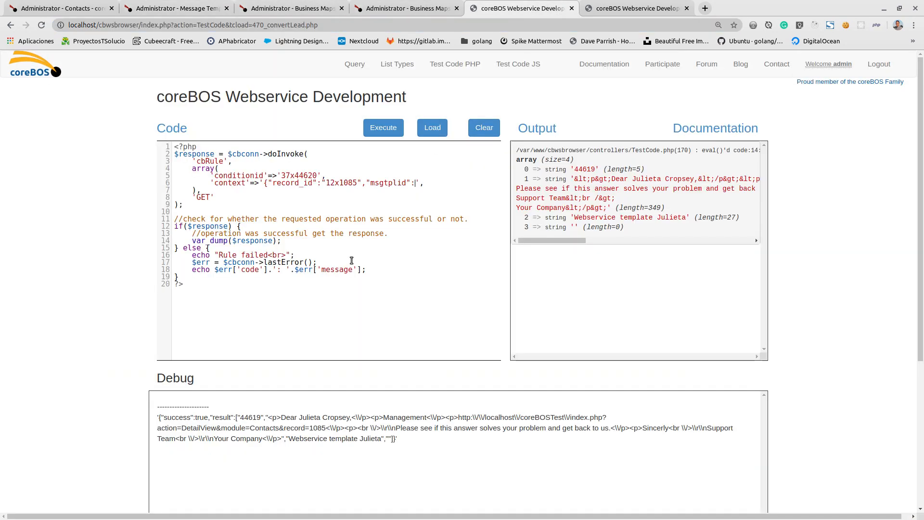
click(532, 10)
key(ctrl+v)
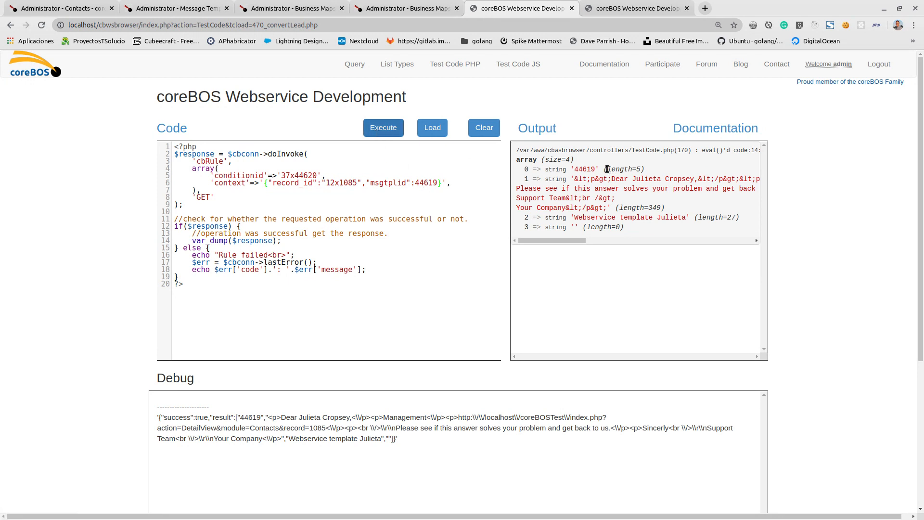
drag(608, 169, 609, 217)
- Set the context's record_id to "12x1084" and execute the cbRule code again
click(353, 184)
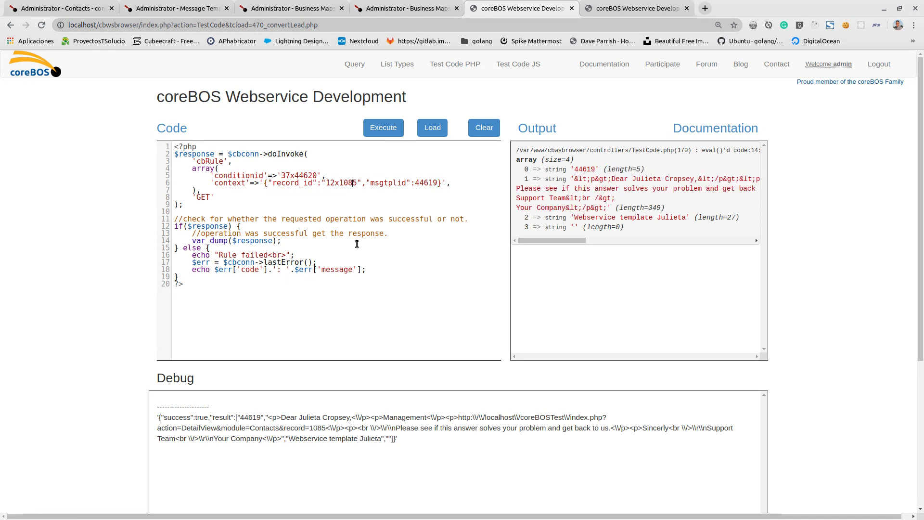
key(Delete)
text(4)
drag(633, 179, 690, 181)
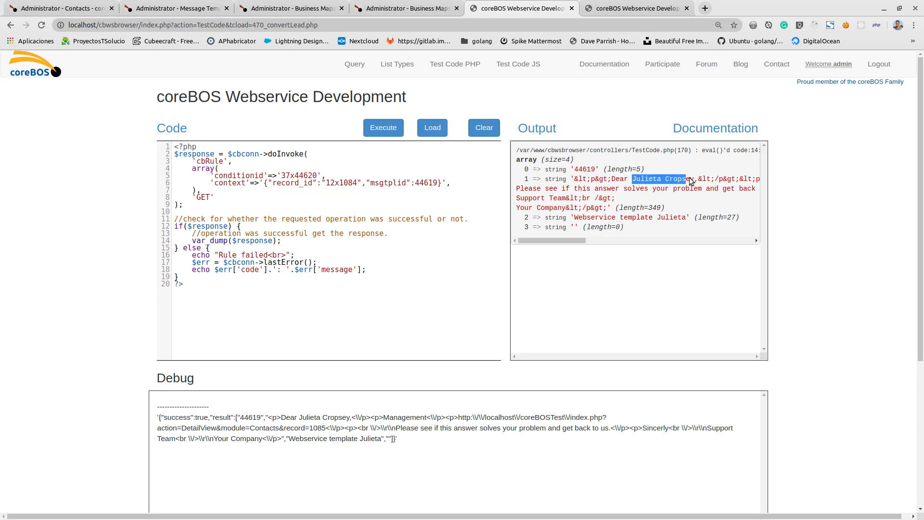
click(389, 129)
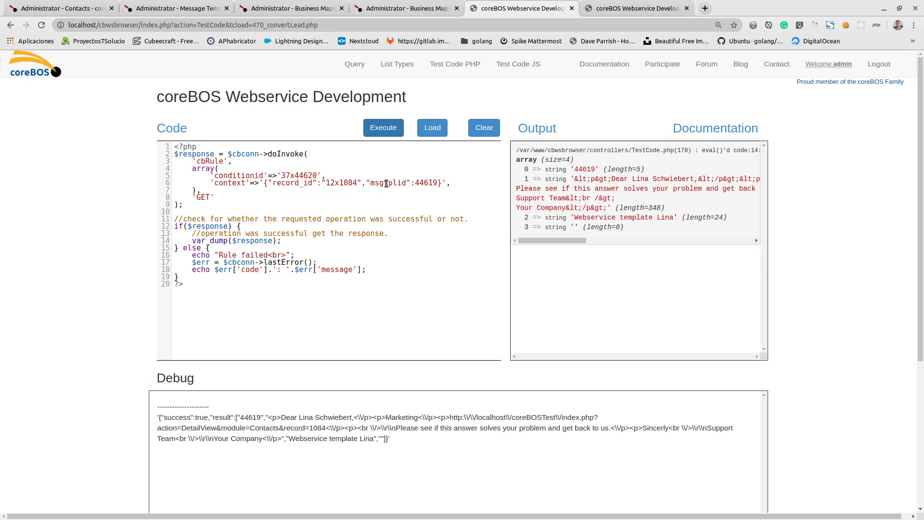
- Examine the msgtplid and record_id parameters of getTemplateDetails in the WSTemplate map's content and its map generator
click(311, 8)
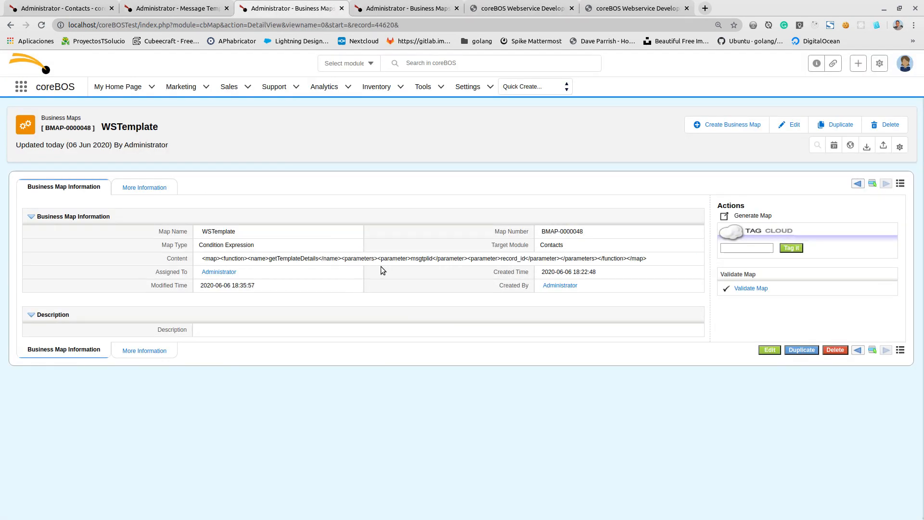
key(ctrl+plus)
key(ctrl+plus)
key(ctrl+plus)
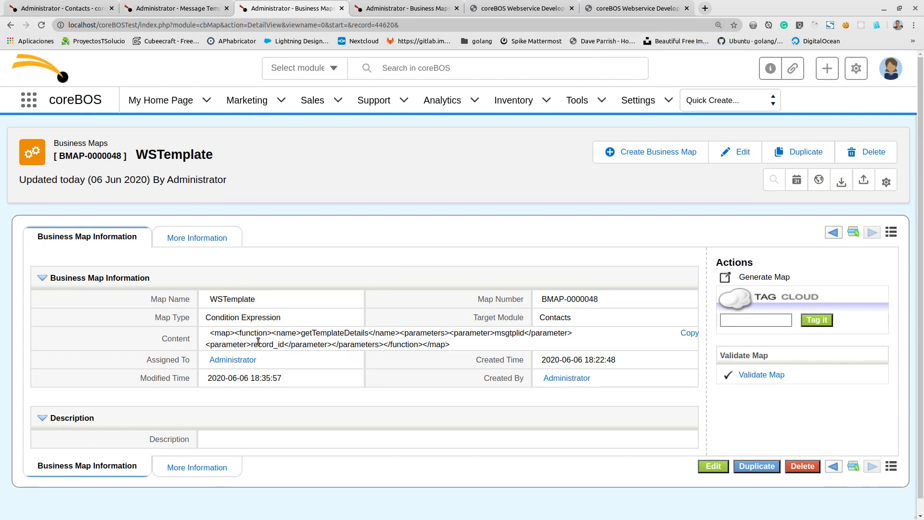
click(752, 278)
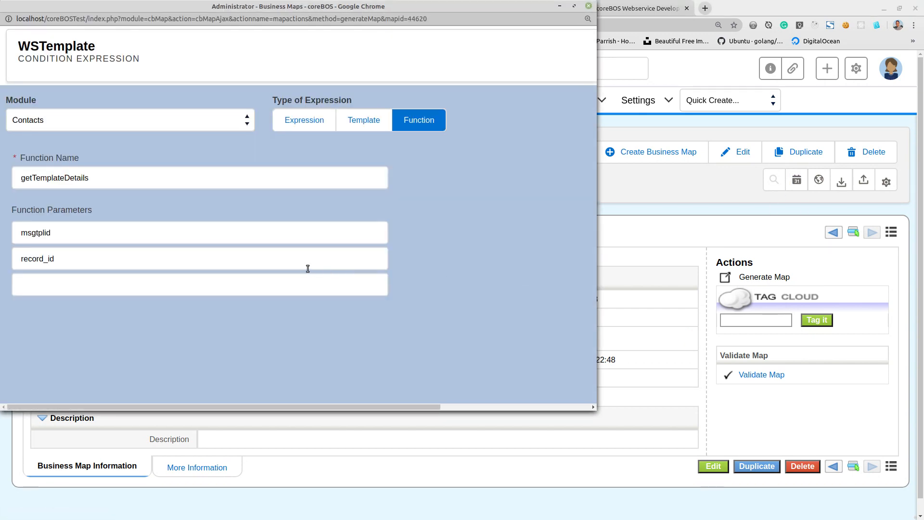
double_click(42, 233)
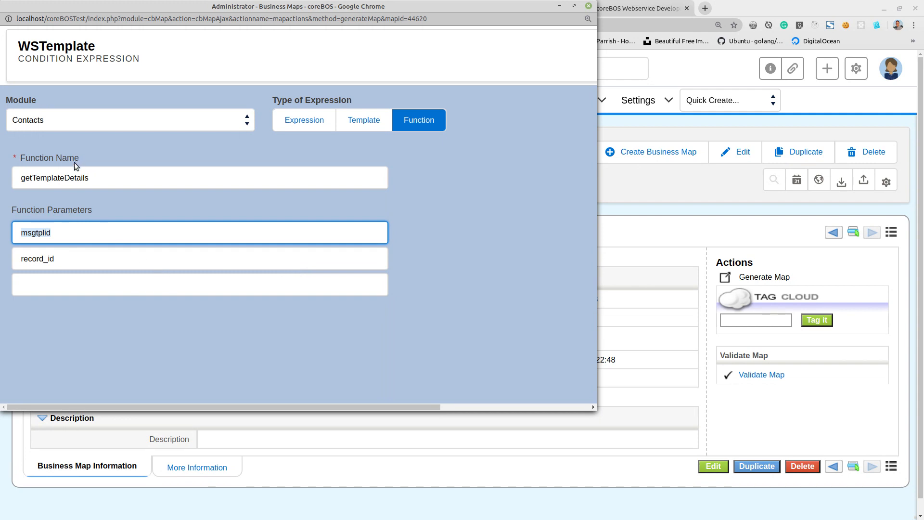
click(588, 5)
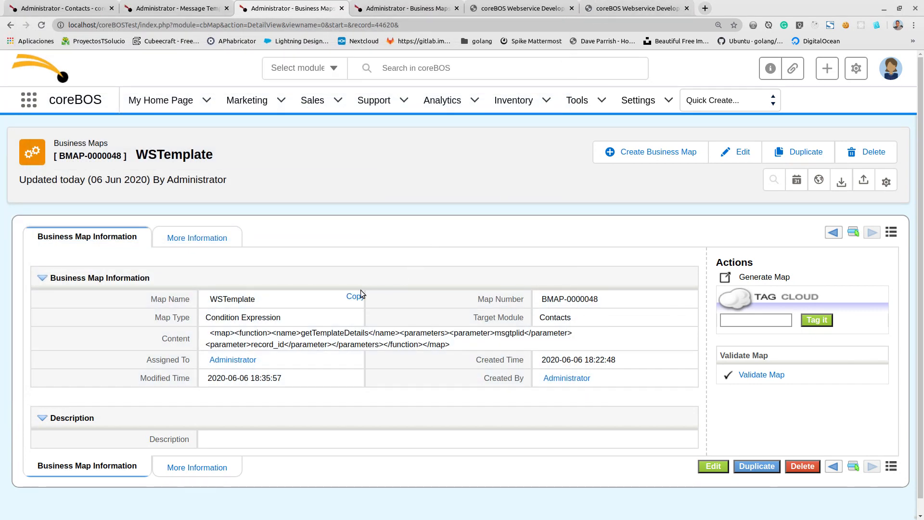
key(ctrl+minus)
- Open the Send FAQ by Email message template from the template list and copy record number 44016 from its address
click(63, 8)
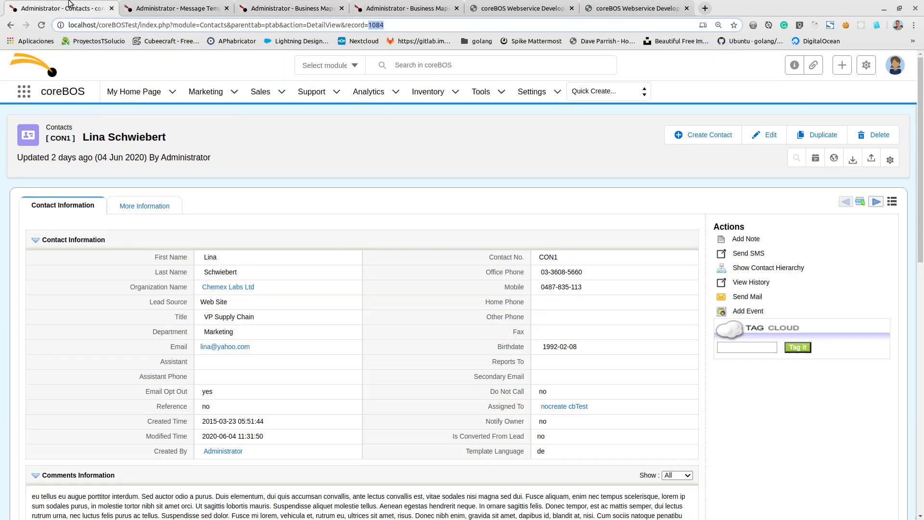
click(185, 10)
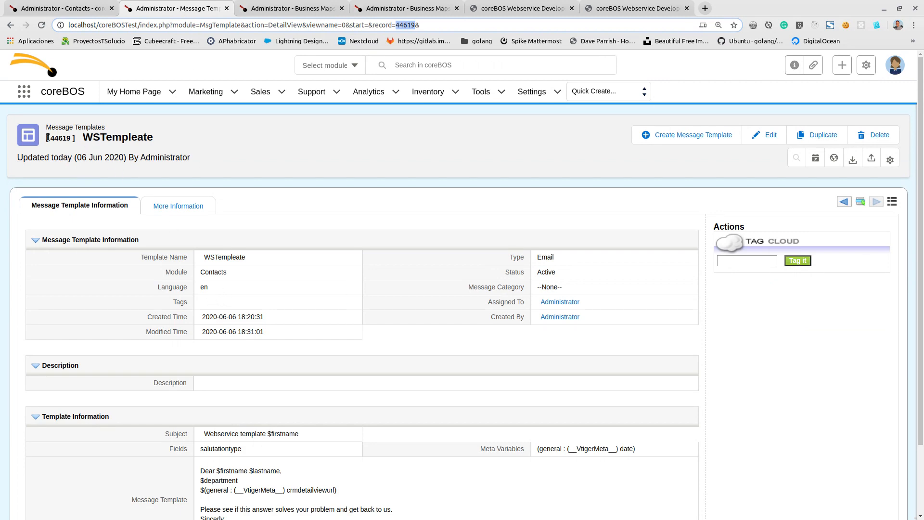
click(25, 139)
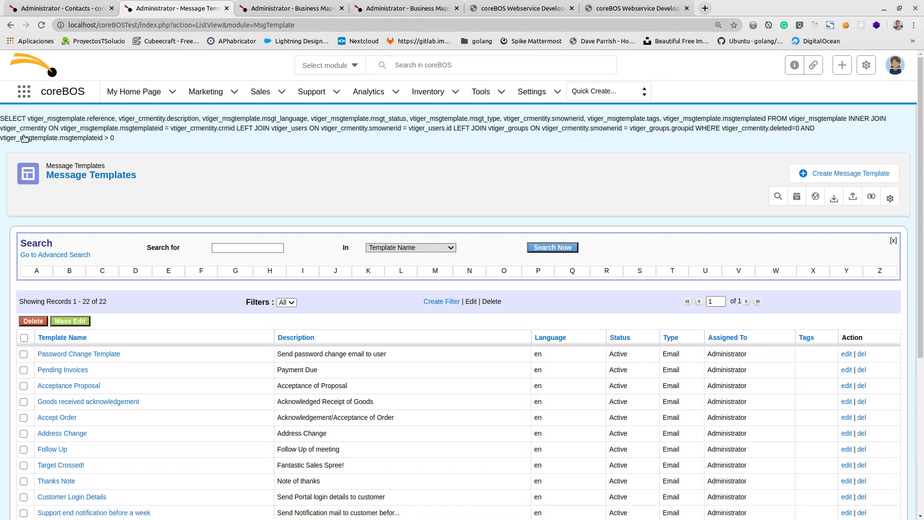
scroll(187, 315, down, 5)
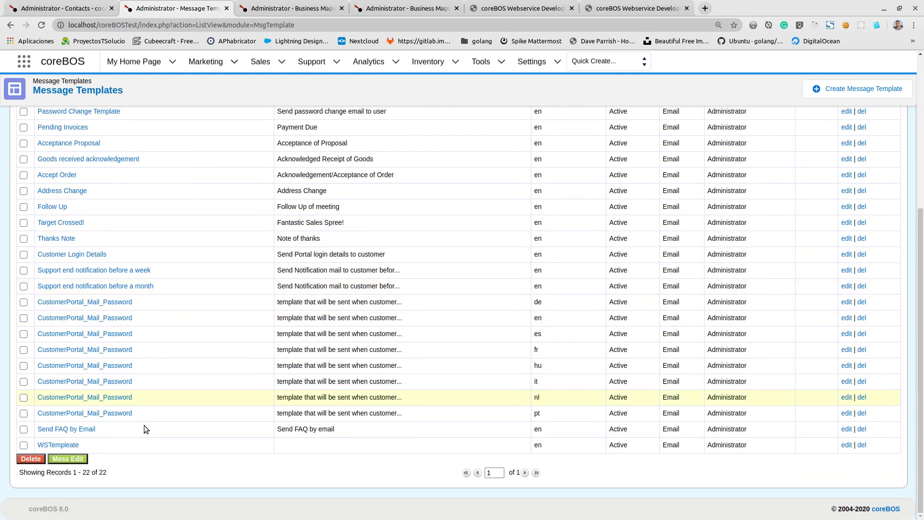
click(64, 431)
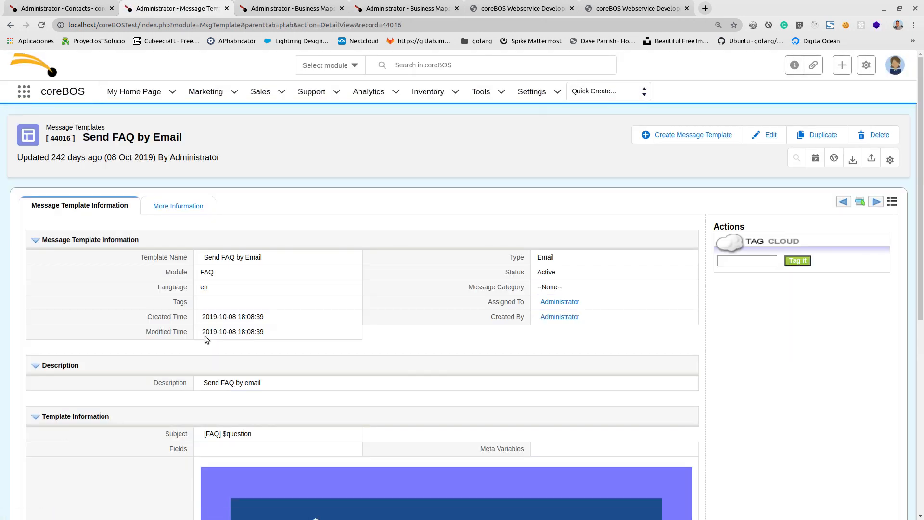
click(386, 25)
double_click(388, 26)
key(ctrl+c)
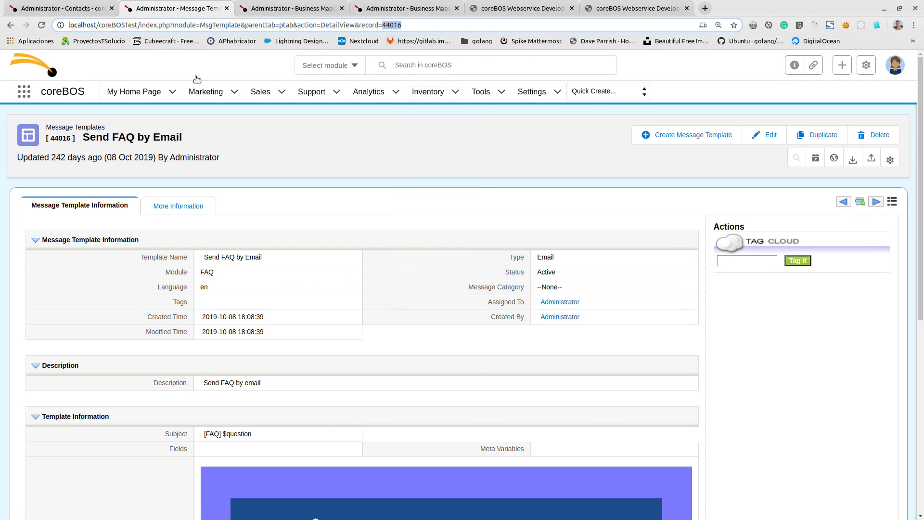
- Set the context's msgtplid to 44016 in the cbRule test code, leaving record_id as it was
click(528, 9)
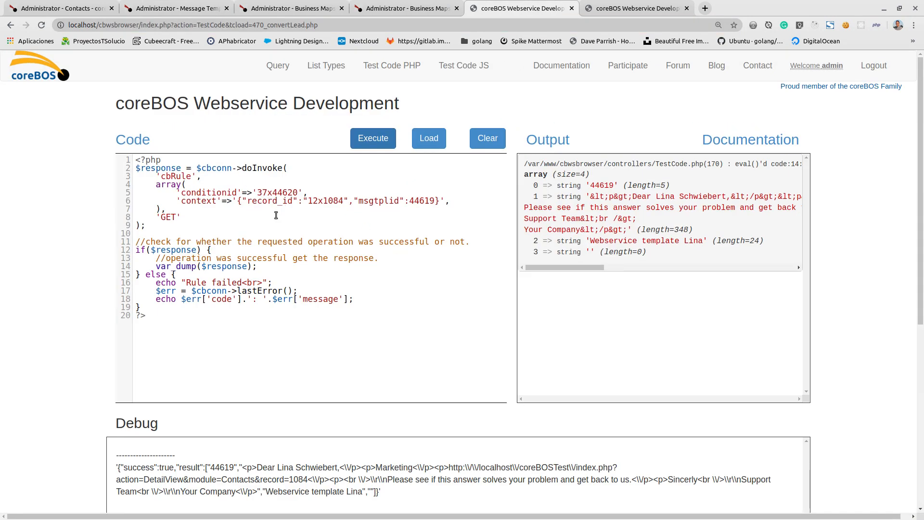
double_click(336, 201)
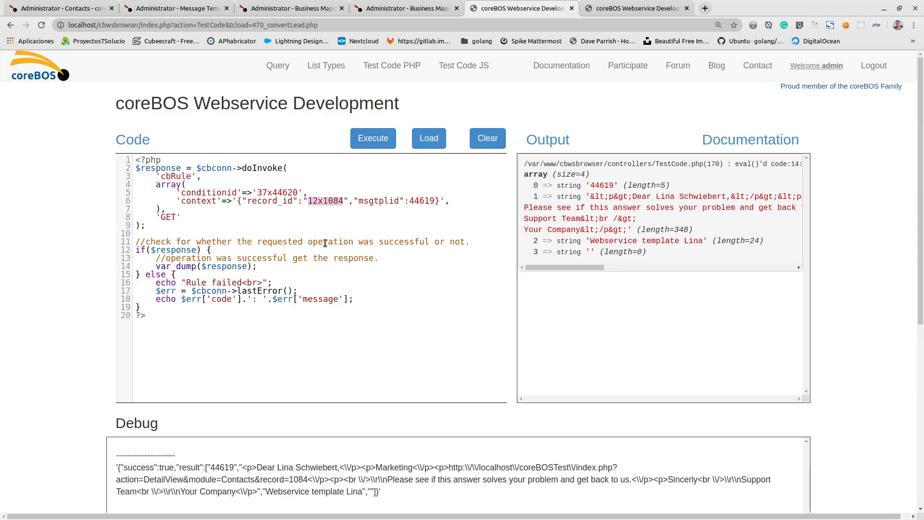
key(ctrl+v)
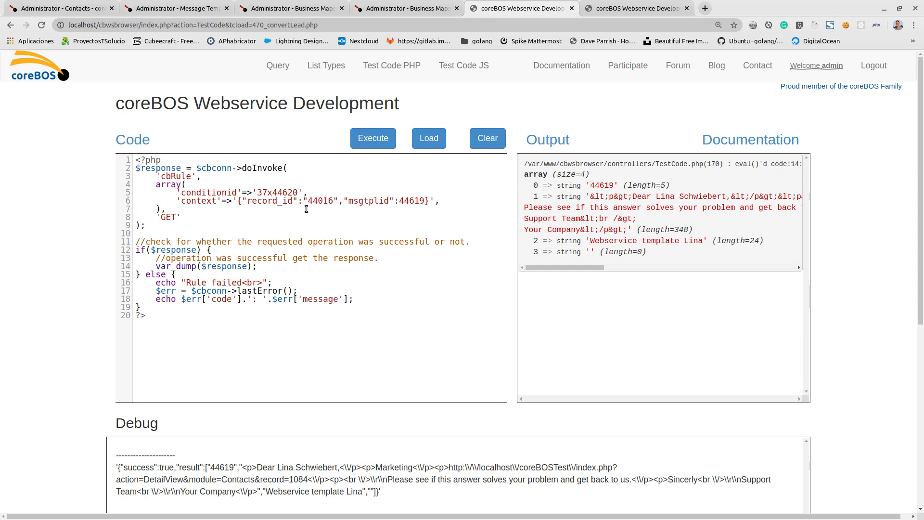
key(ctrl+z)
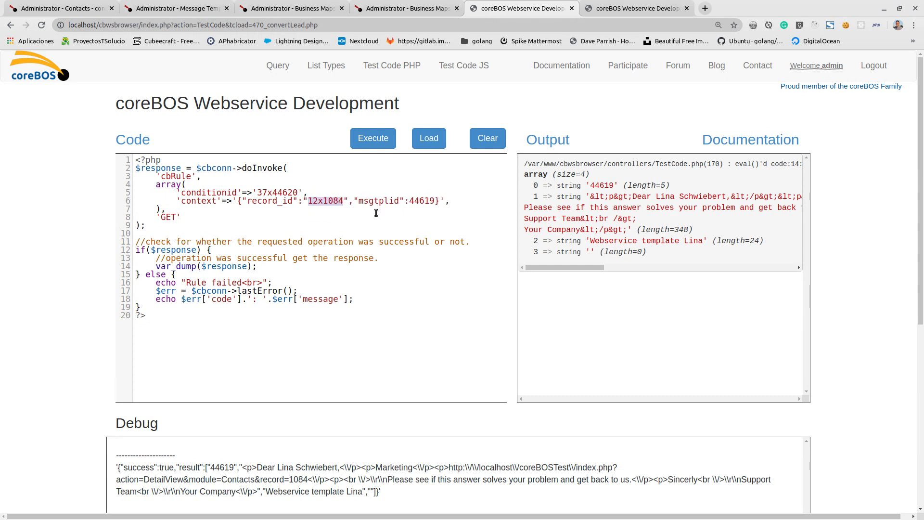
double_click(420, 201)
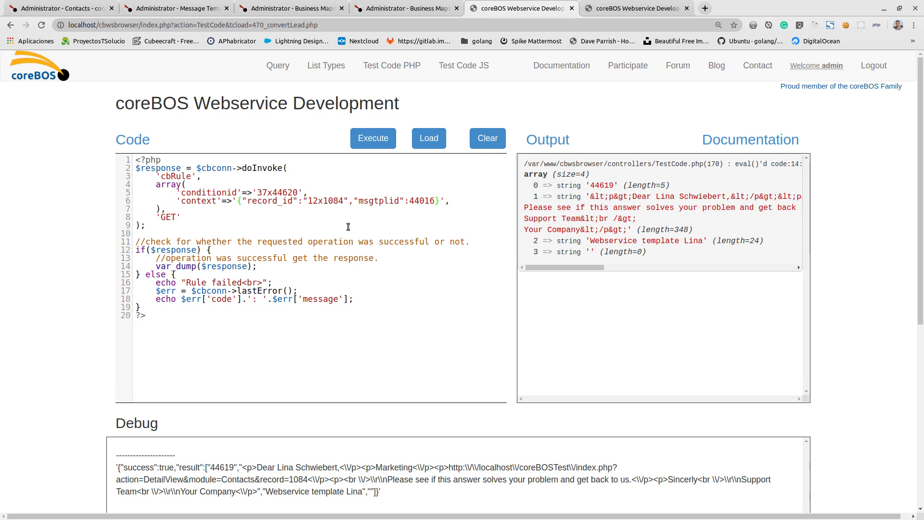
- Open the FAQ1 record about migrating data from previous versions and copy record number 4681 from its address
click(179, 9)
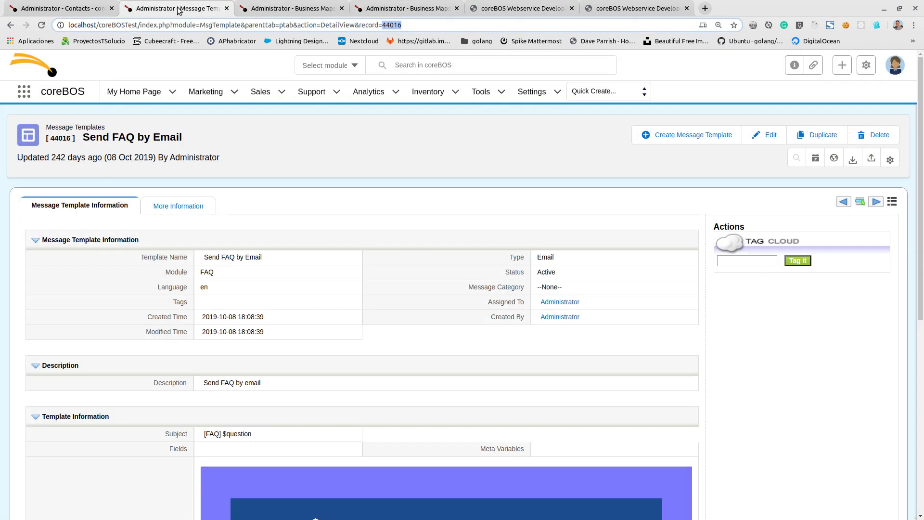
click(63, 8)
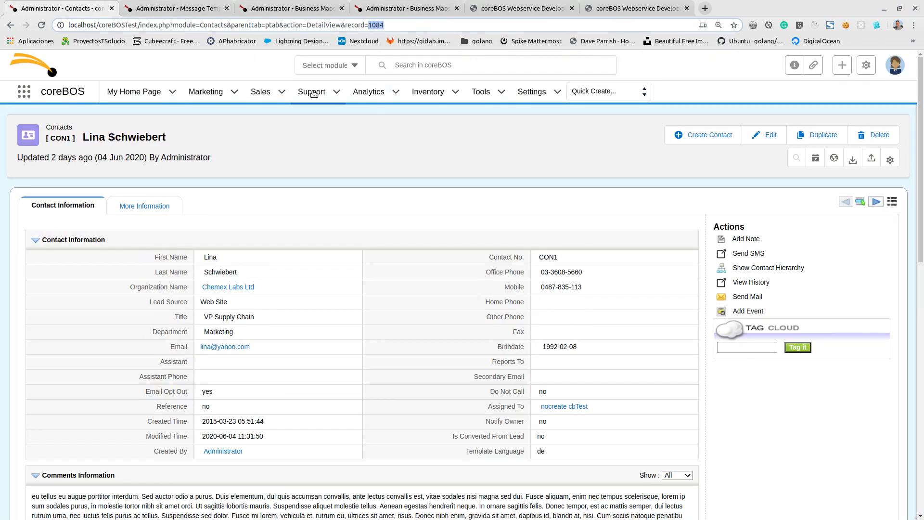
mouse_move(312, 91)
click(297, 140)
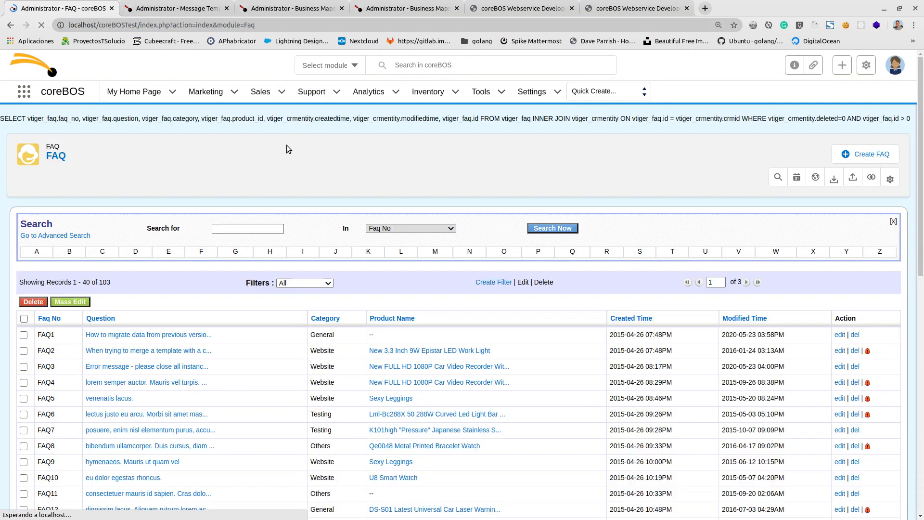
click(127, 335)
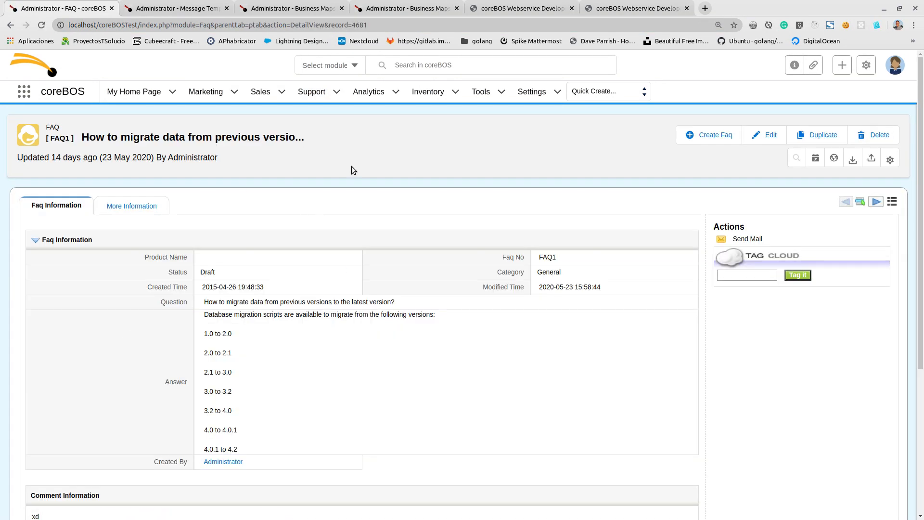
double_click(365, 25)
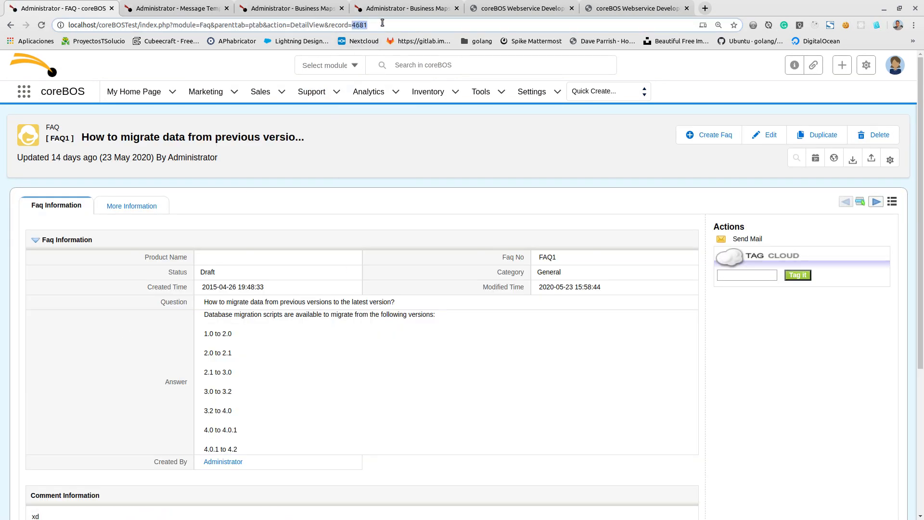
- Look up the Faq module's REST ID in the web service module type list
click(679, 7)
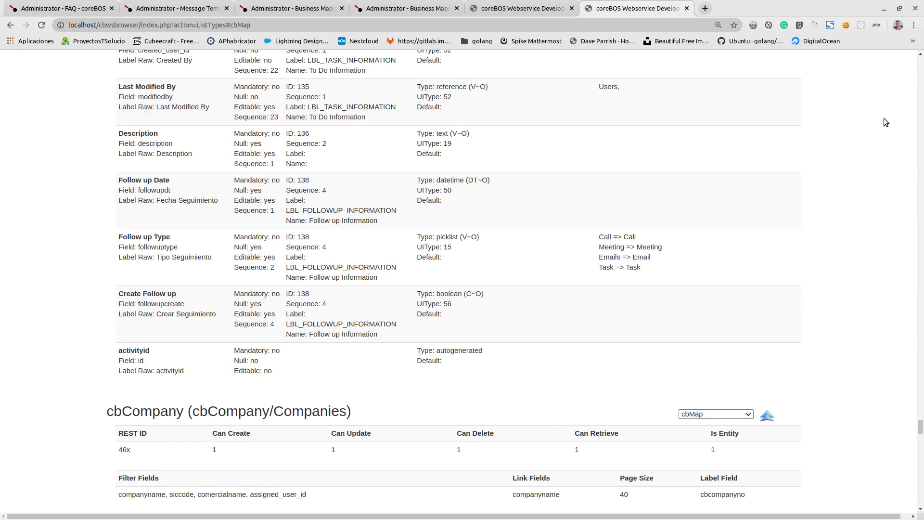
click(715, 416)
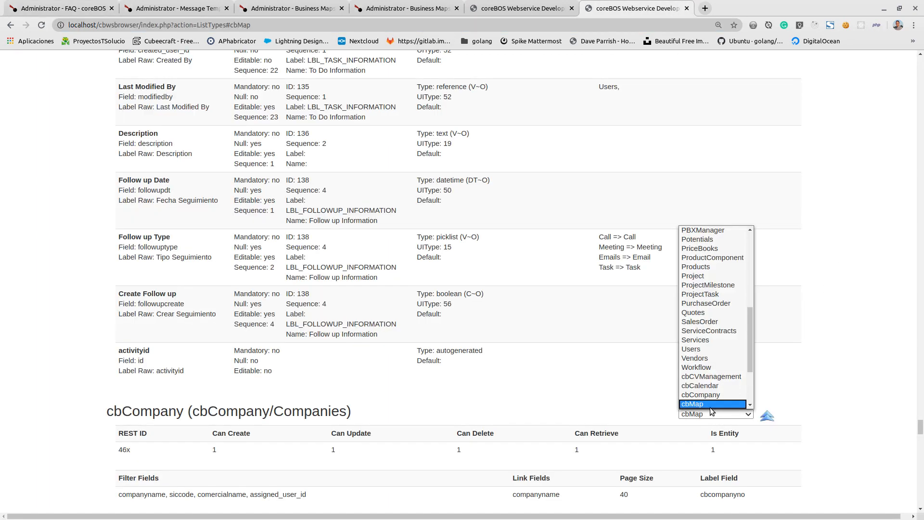
scroll(706, 380, up, 10)
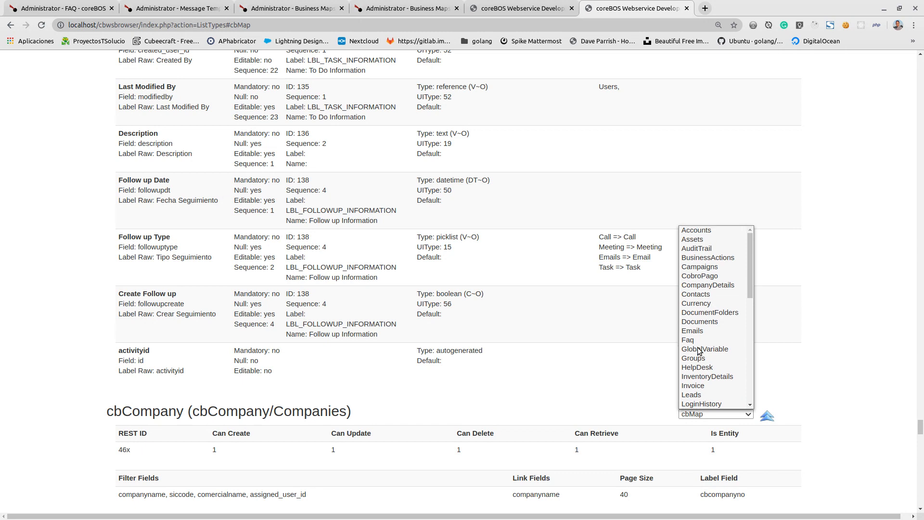
click(698, 340)
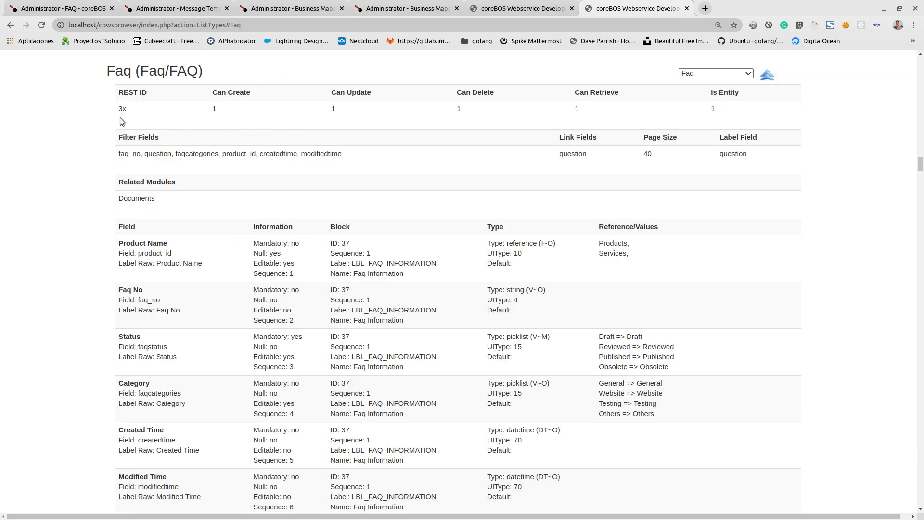
- Set the context's record_id to "3x4681" and execute the cbRule code with the FAQ template
click(511, 8)
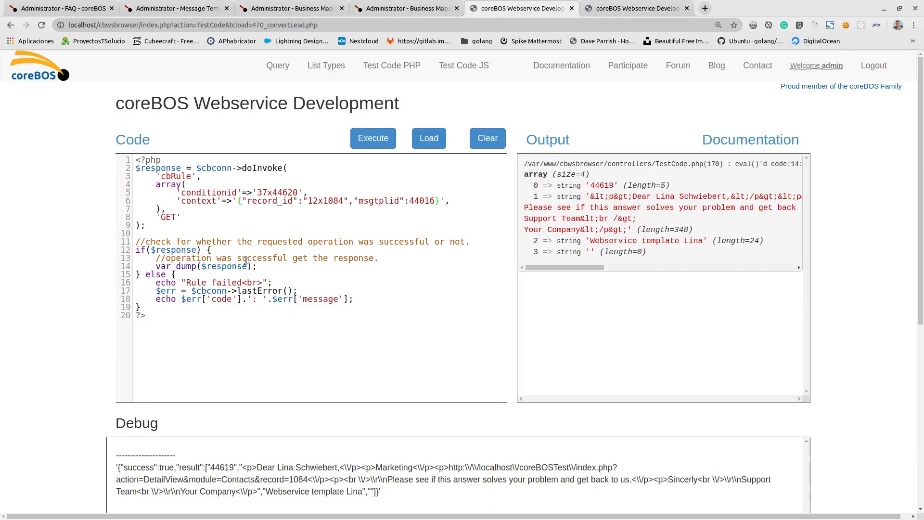
click(309, 201)
key(Delete)
key(Delete)
text(3)
key(Right)
key(ctrl+shift+Right)
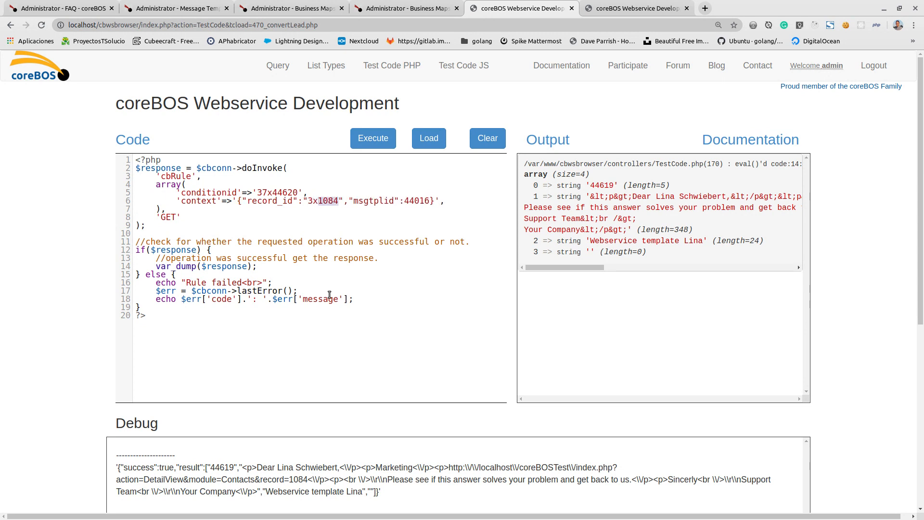
text(4681)
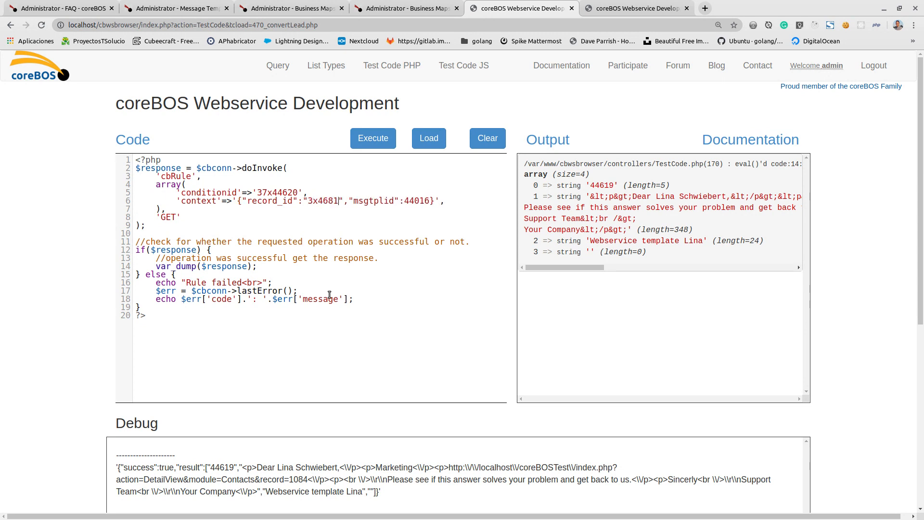
click(366, 143)
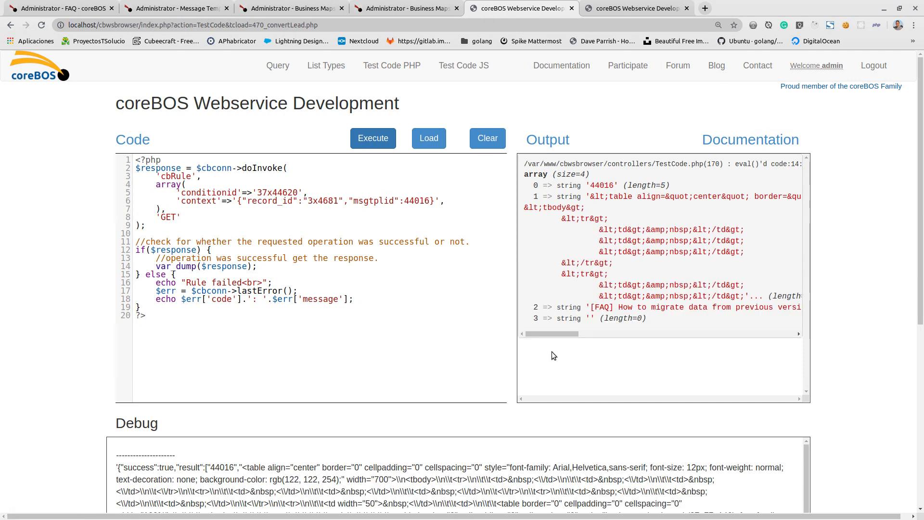
- Examine the debug output of the cbRule call for the merged question and answer of the FAQ template
scroll(195, 349, down, 3)
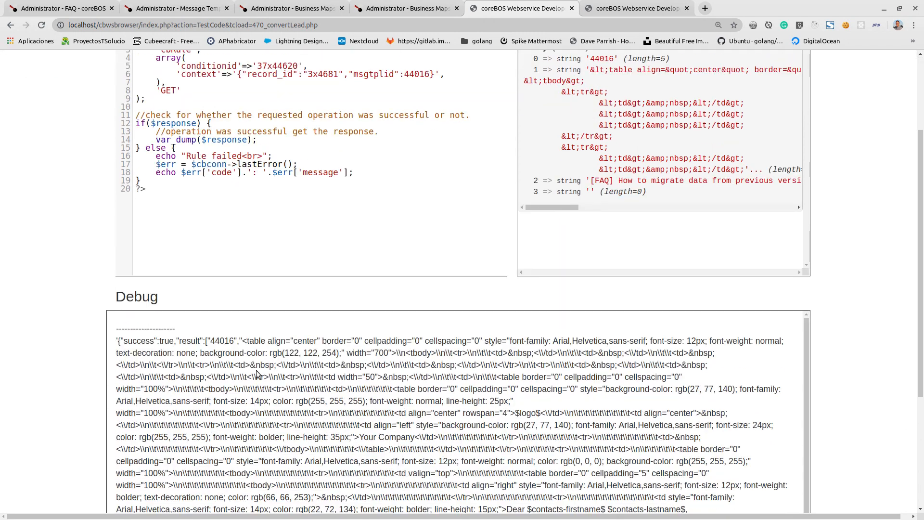
scroll(433, 461, down, 1)
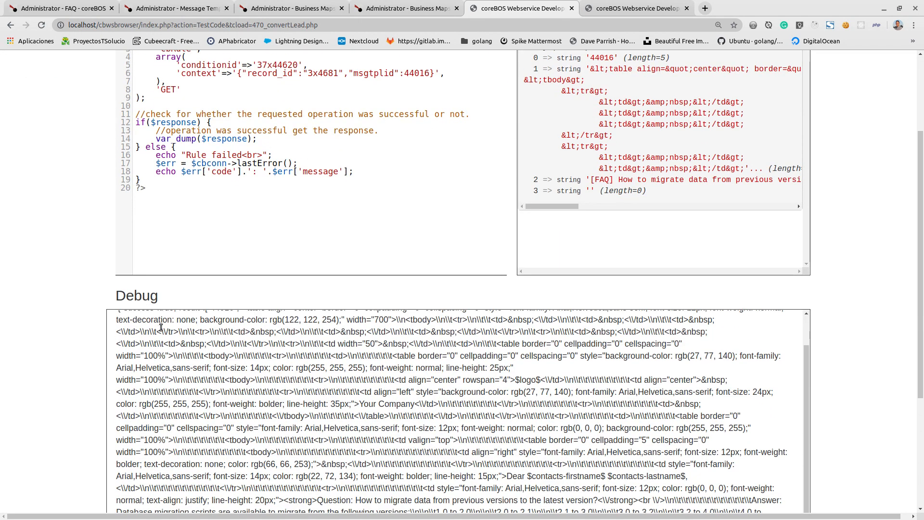
scroll(126, 324, down, 2)
scroll(123, 325, up, 1)
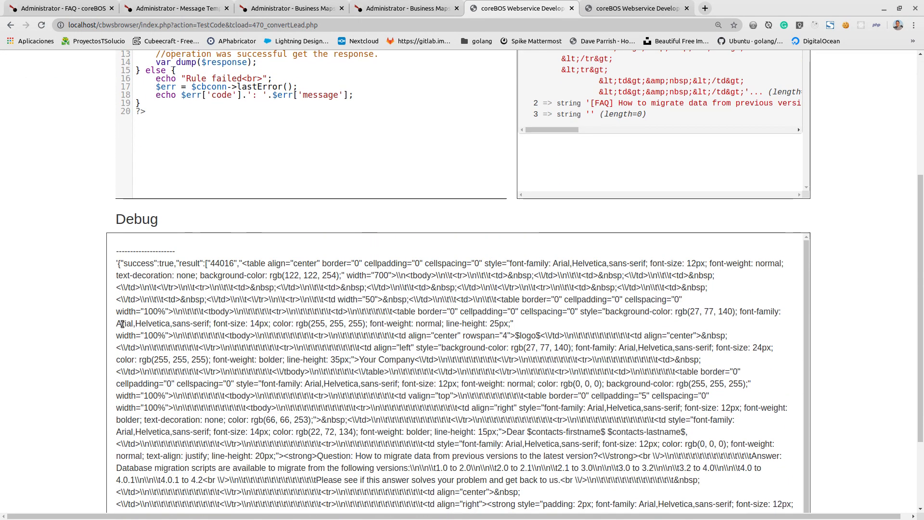
scroll(126, 326, up, 3)
scroll(129, 327, up, 2)
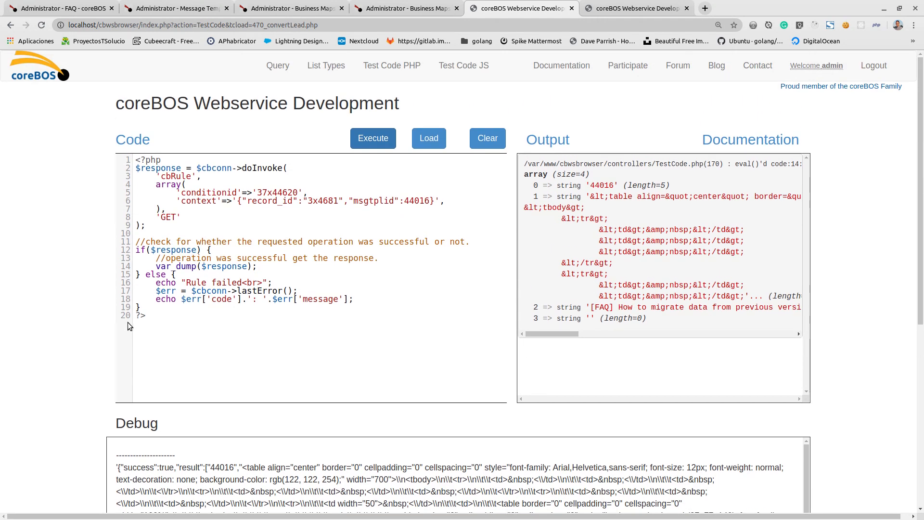
- Review the WSTemplate map, its test result, the FAQ record and the Send FAQ by Email template, ending on the cbRule code
click(390, 6)
click(259, 10)
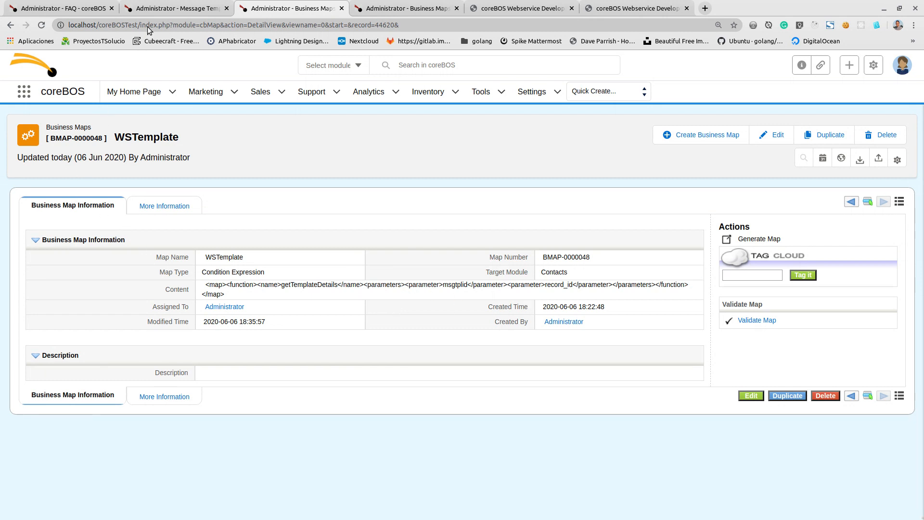
click(67, 8)
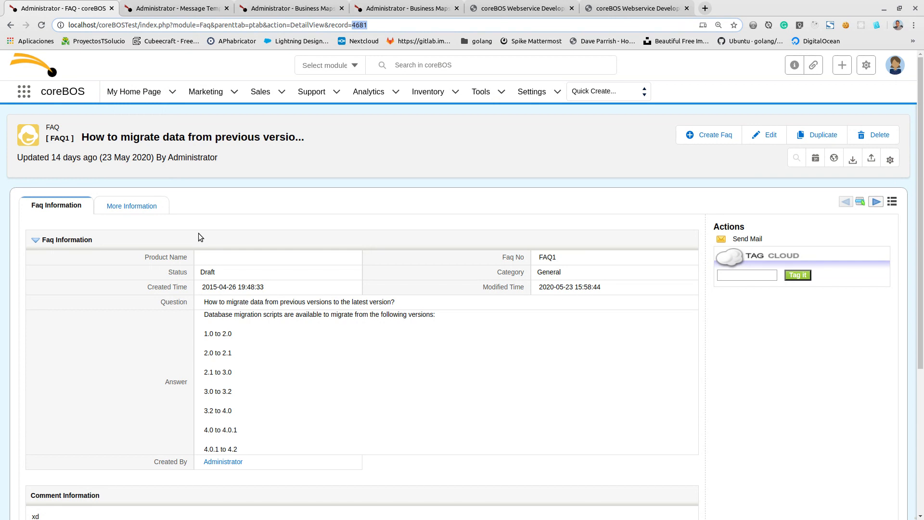
click(397, 8)
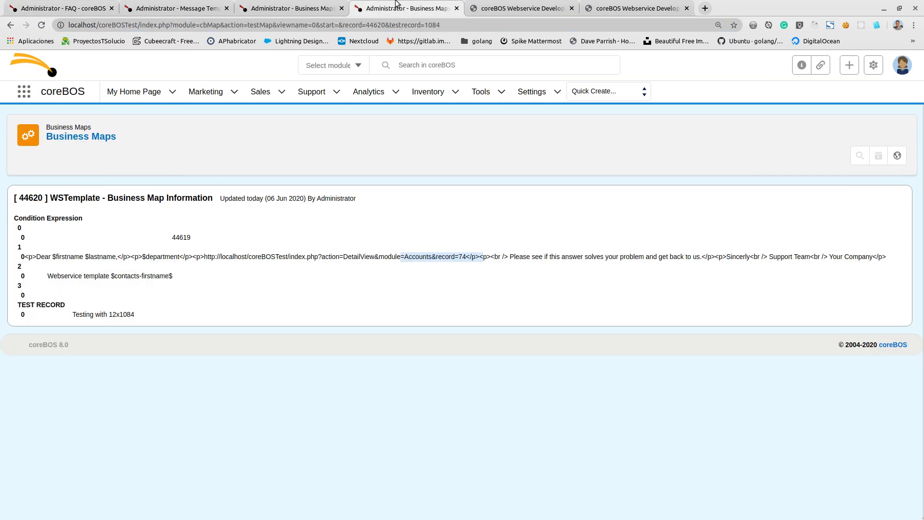
click(284, 5)
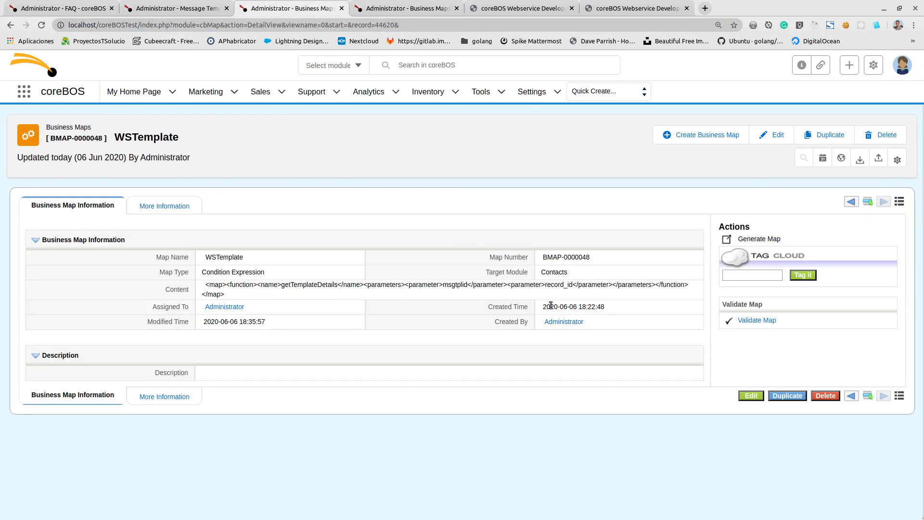
click(195, 5)
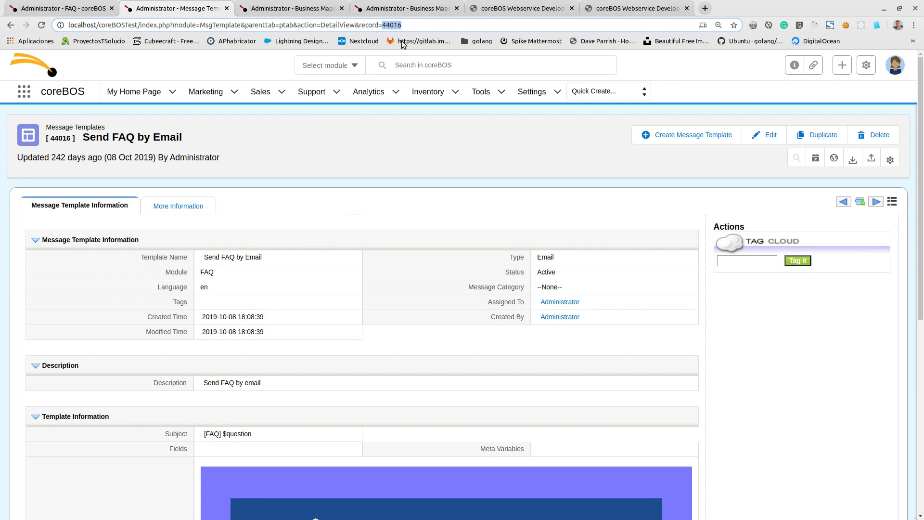
click(405, 8)
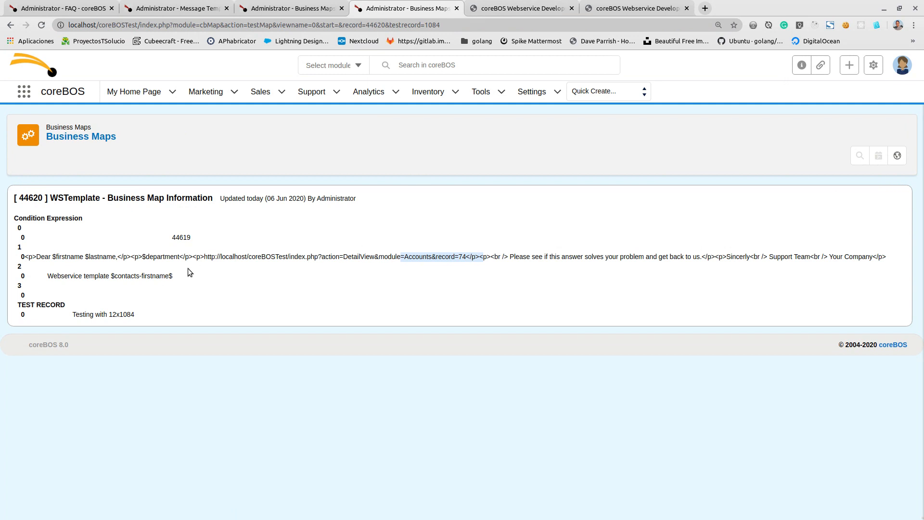
click(333, 8)
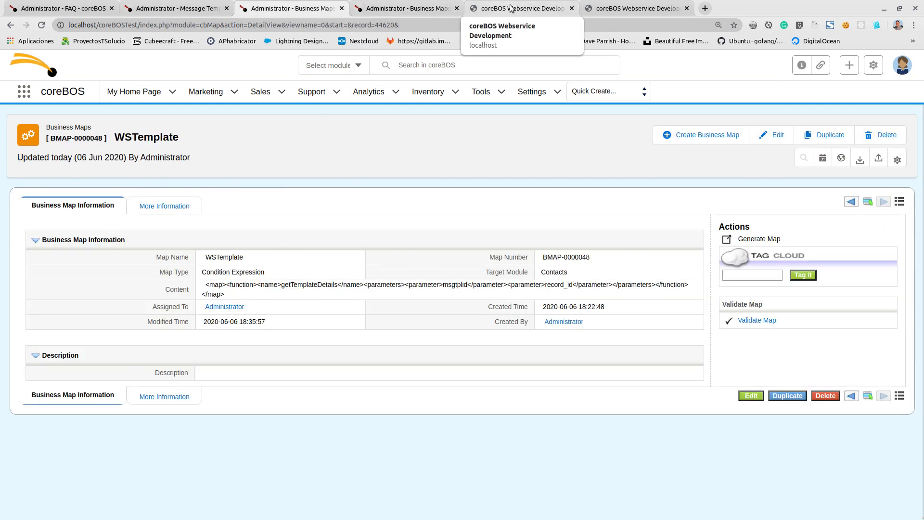
click(436, 8)
click(509, 6)
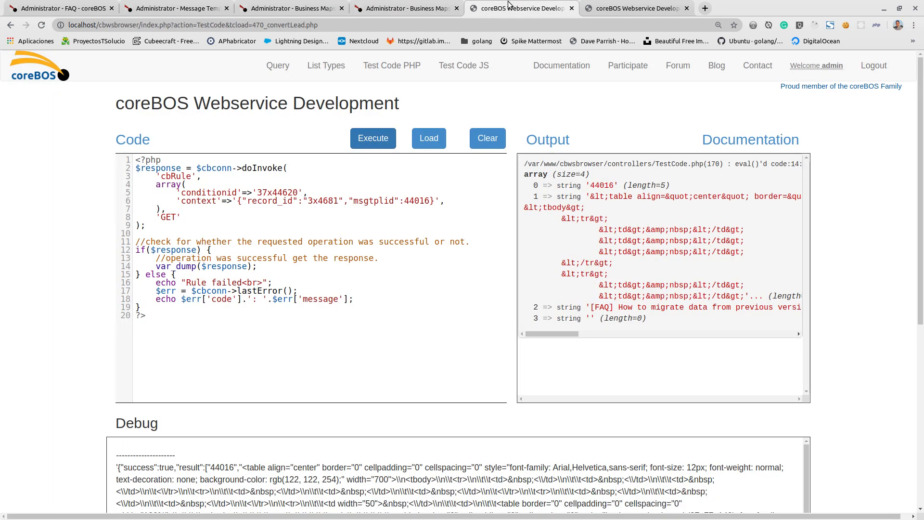